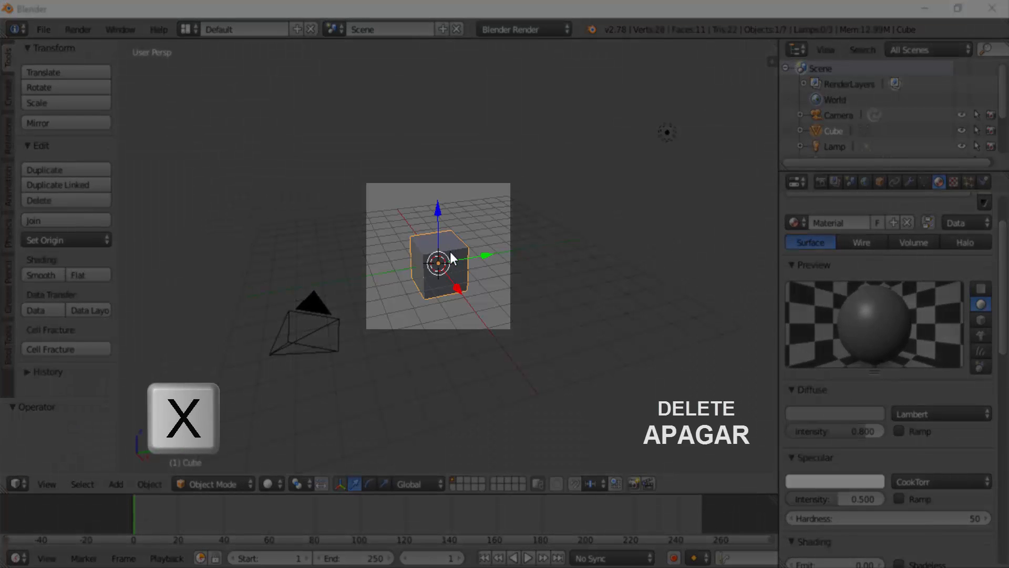
- Delete the default cube and add a plane mesh in its place
key(x)
click(444, 252)
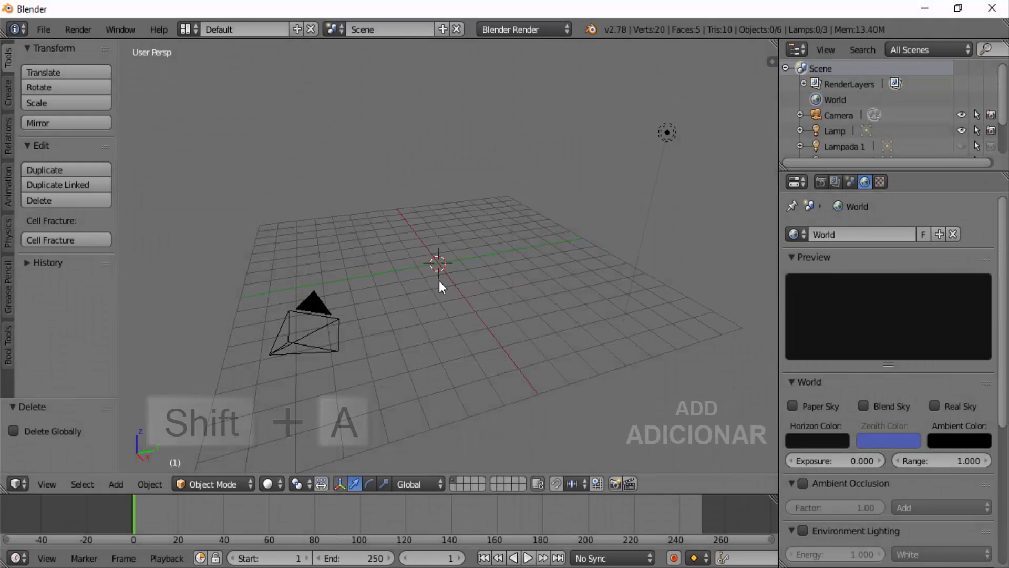
key(shift+a)
mouse_move(439, 281)
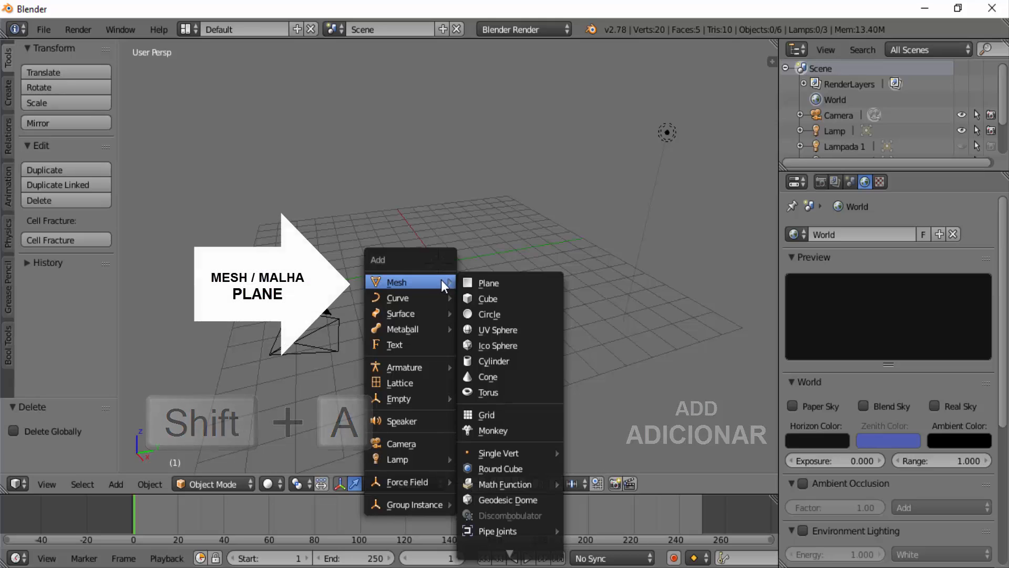
click(483, 282)
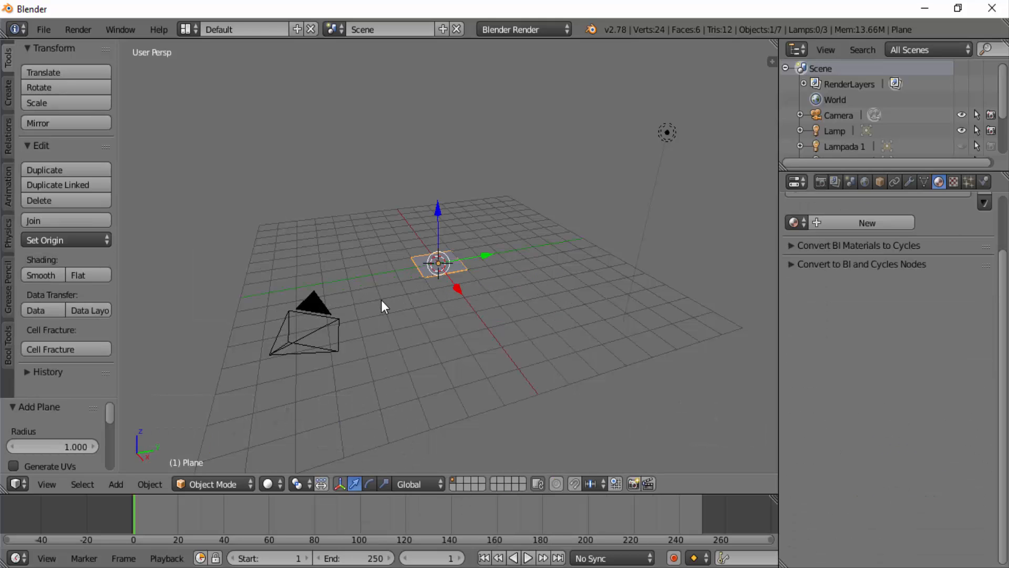
- Switch to the top view and put the plane into Edit Mode
click(45, 484)
click(70, 411)
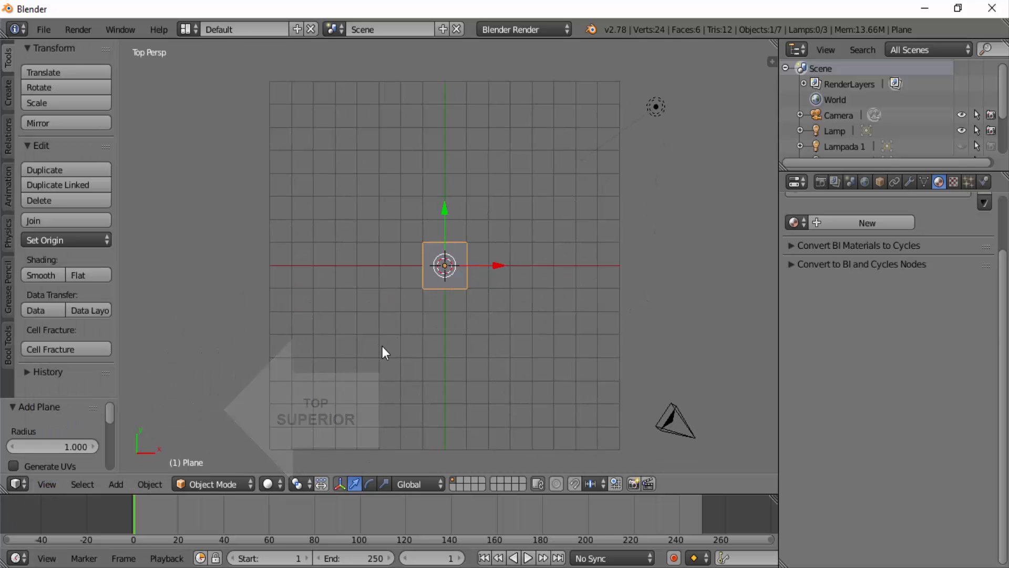
scroll(464, 358, up, 2)
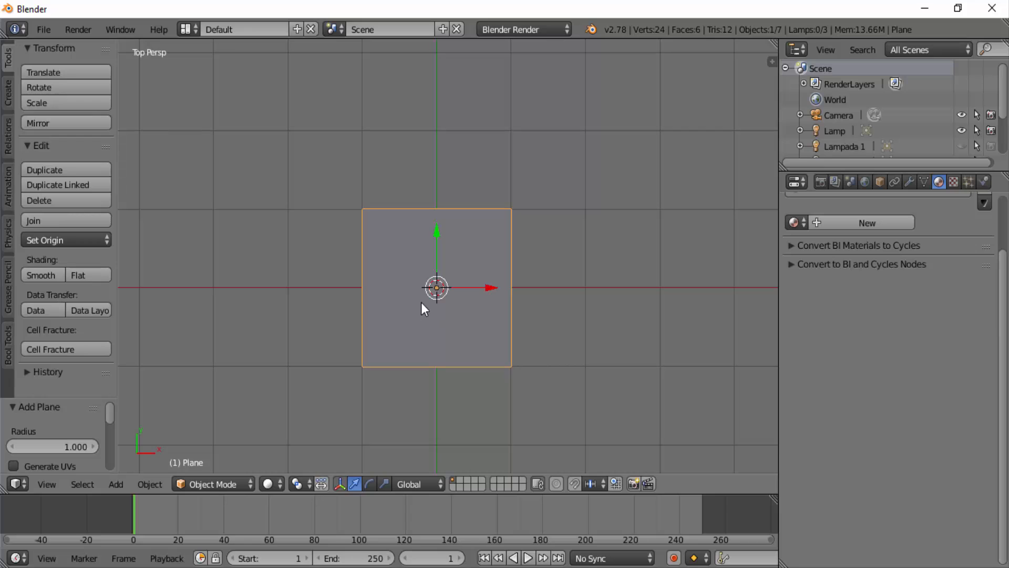
click(211, 483)
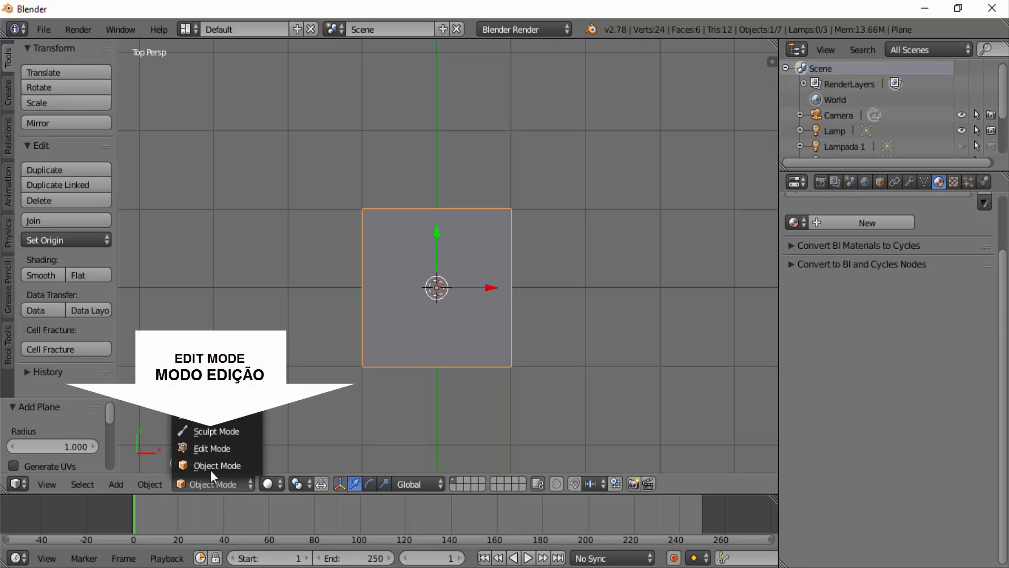
click(222, 450)
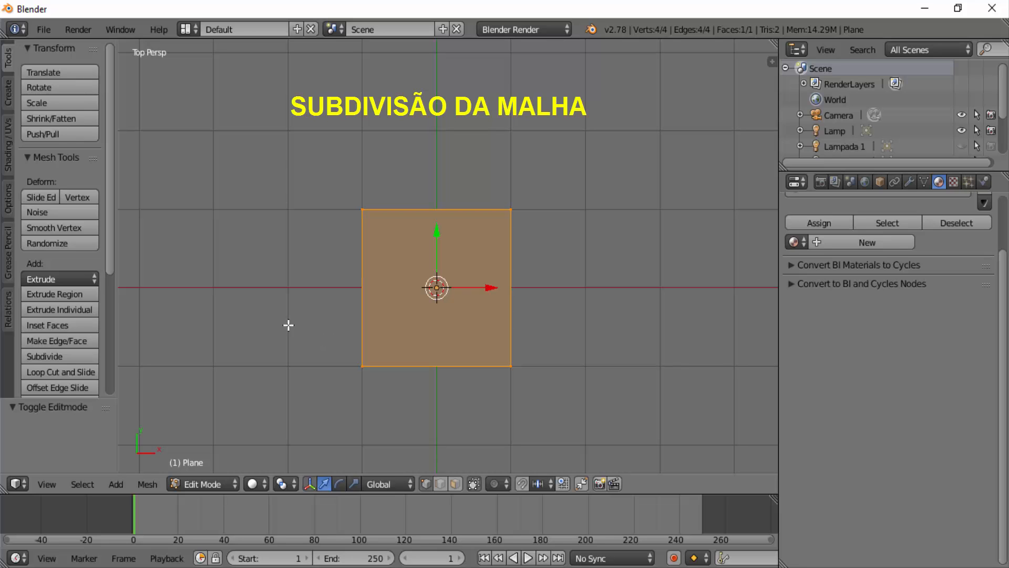
- Subdivide the whole plane with the number of cuts set to 10
scroll(114, 235, down, 1)
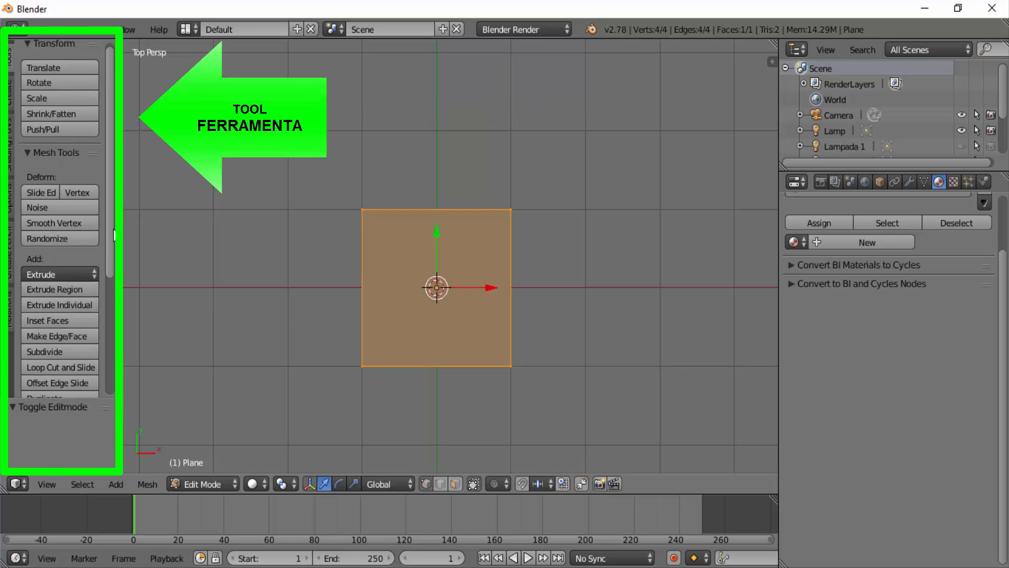
scroll(114, 235, down, 6)
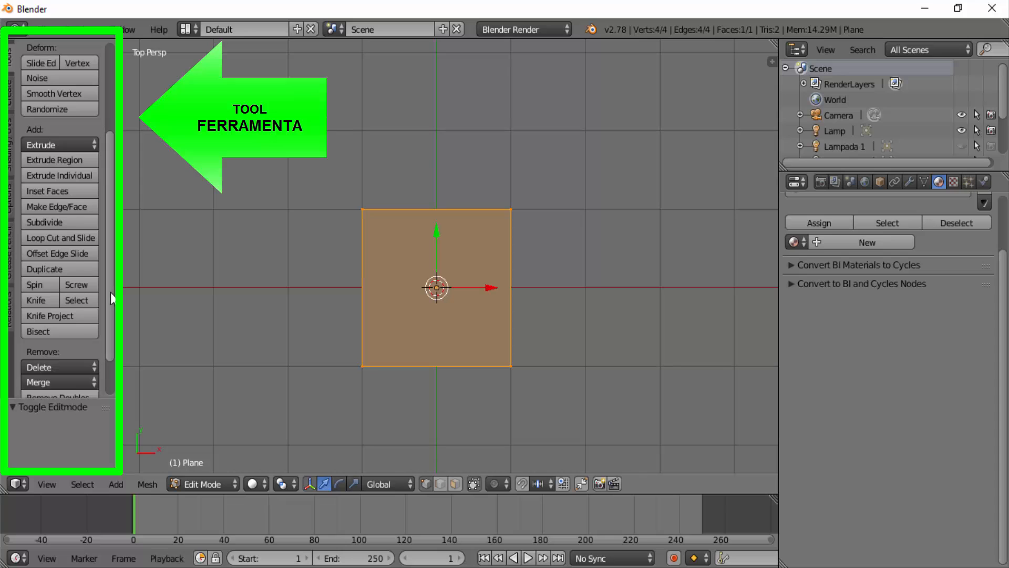
click(39, 223)
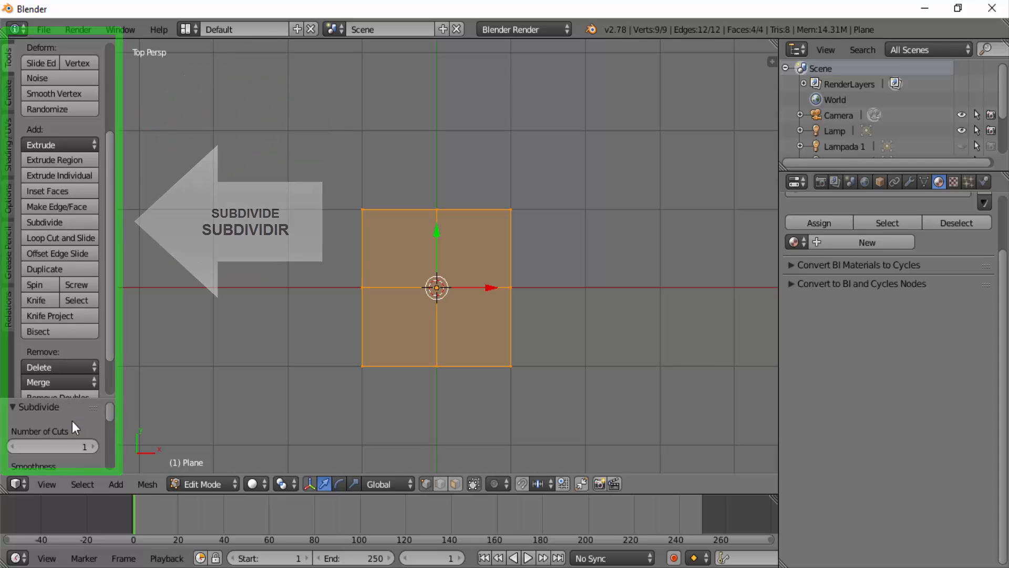
click(43, 446)
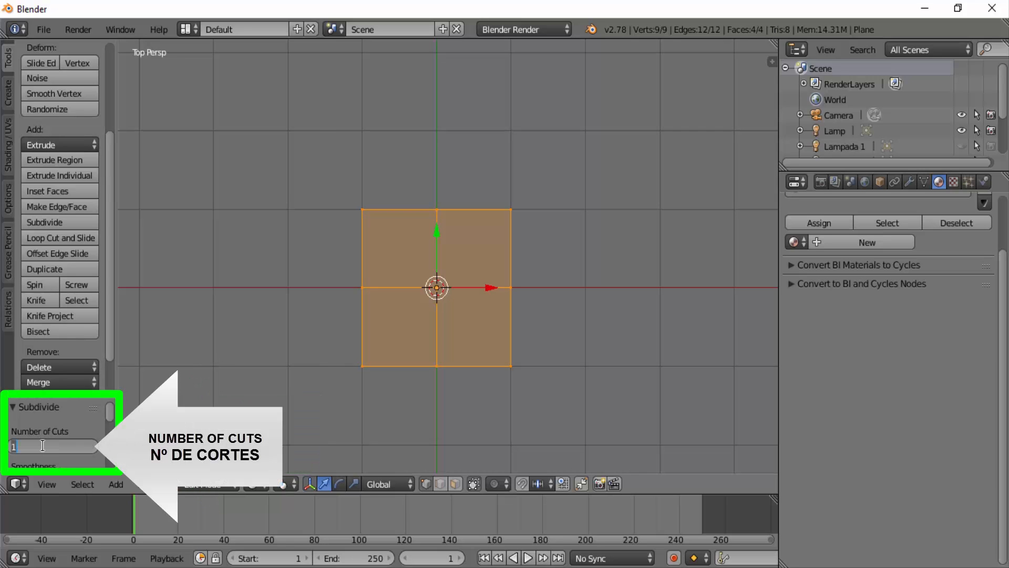
text(10)
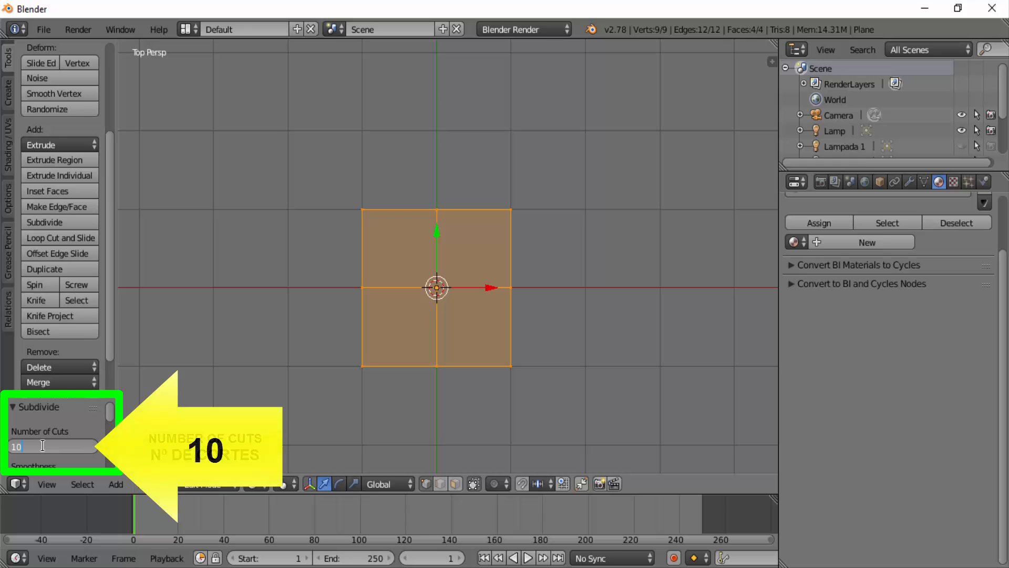
key(Return)
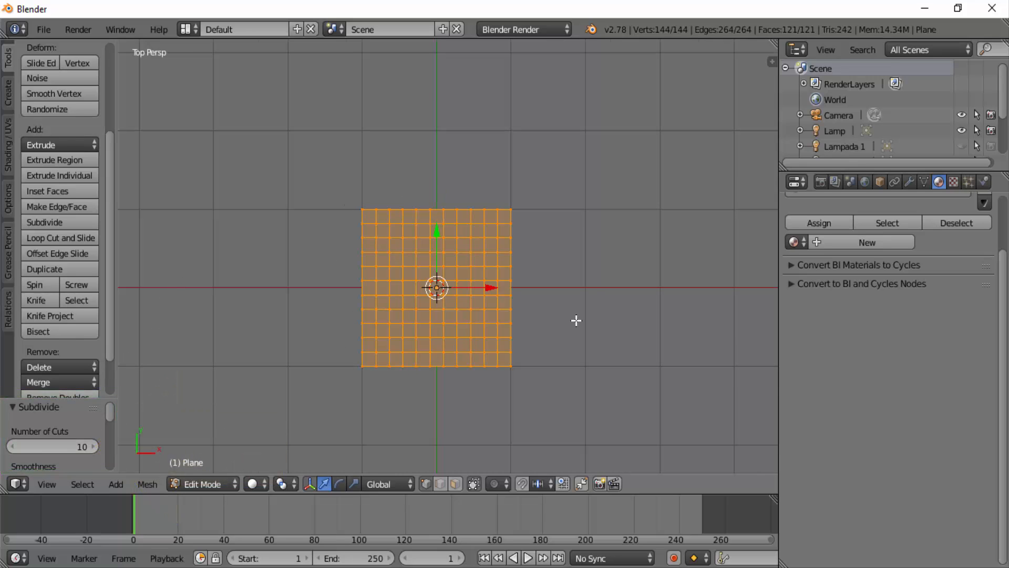
- Round the subdivided plane with the To Sphere transform at a factor of about 0.81
scroll(576, 320, up, 3)
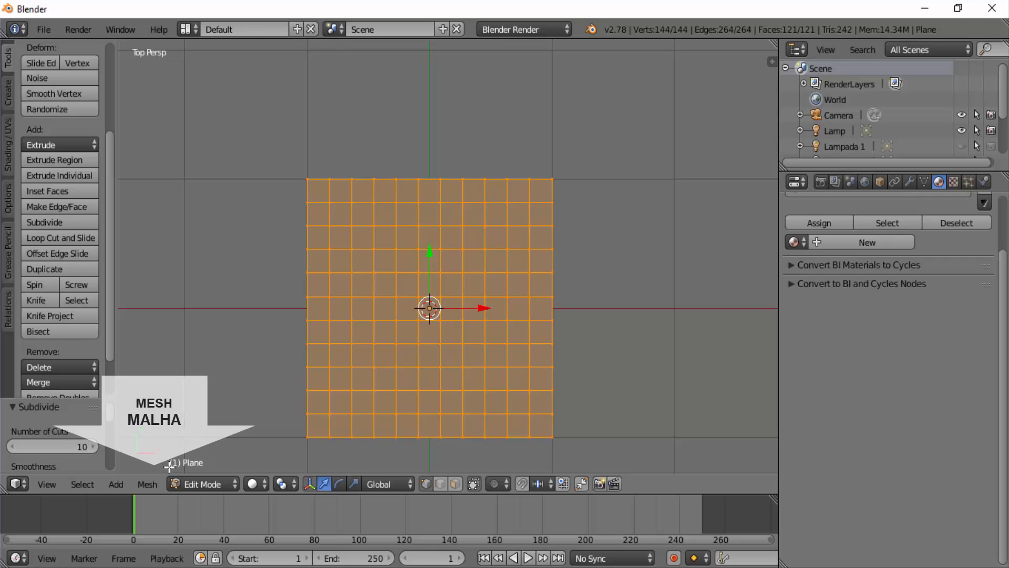
click(147, 484)
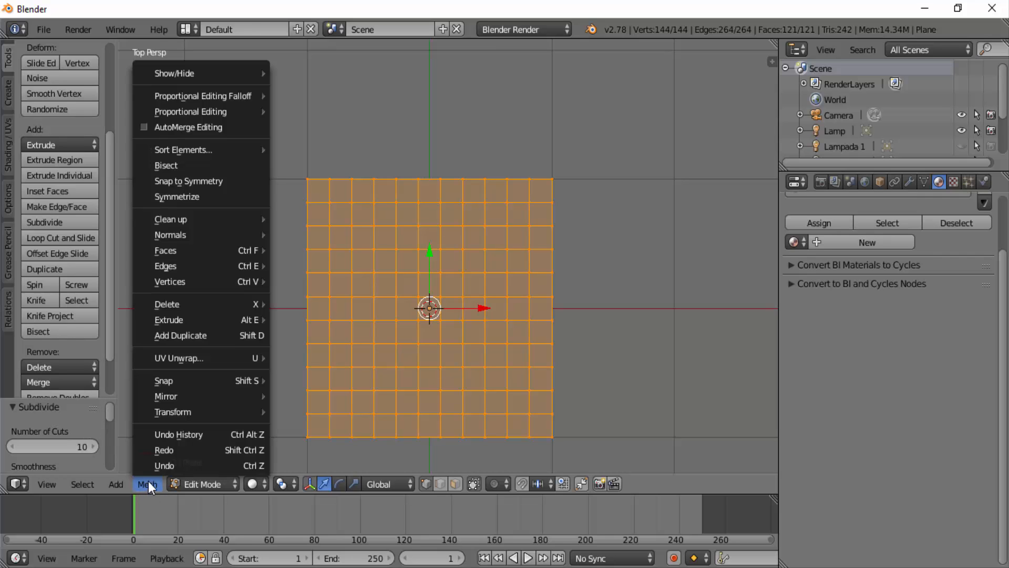
mouse_move(196, 414)
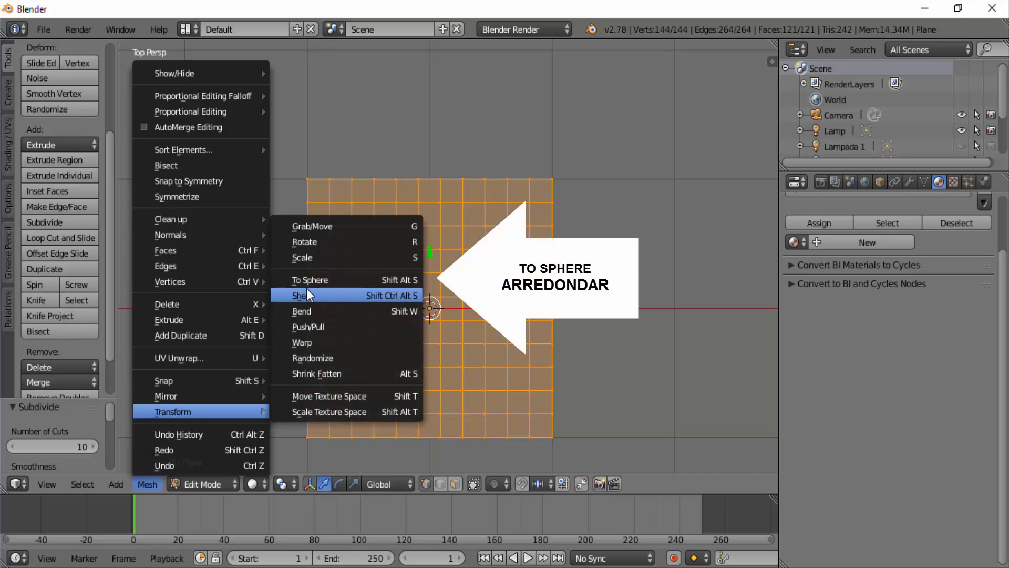
click(340, 283)
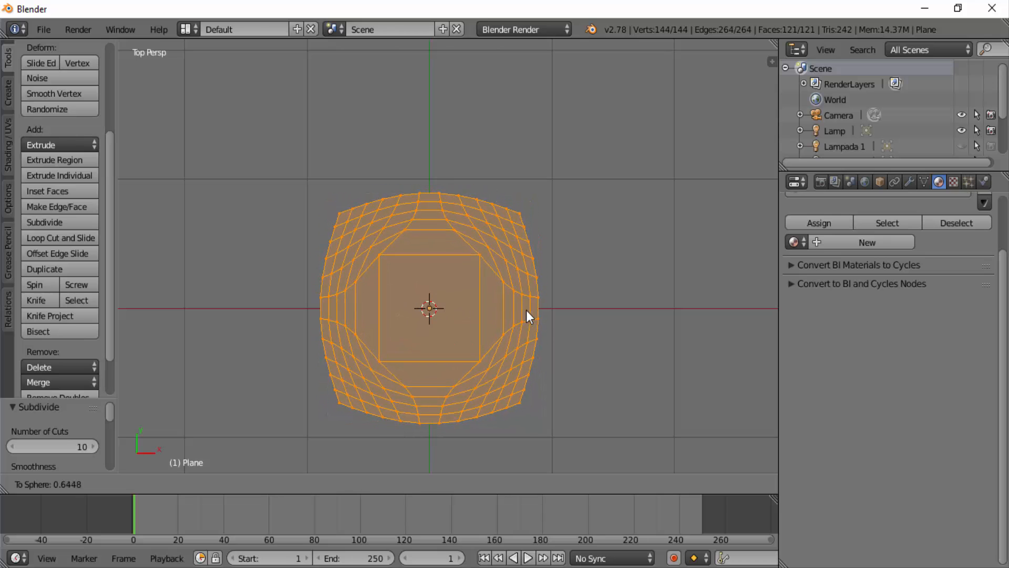
click(560, 314)
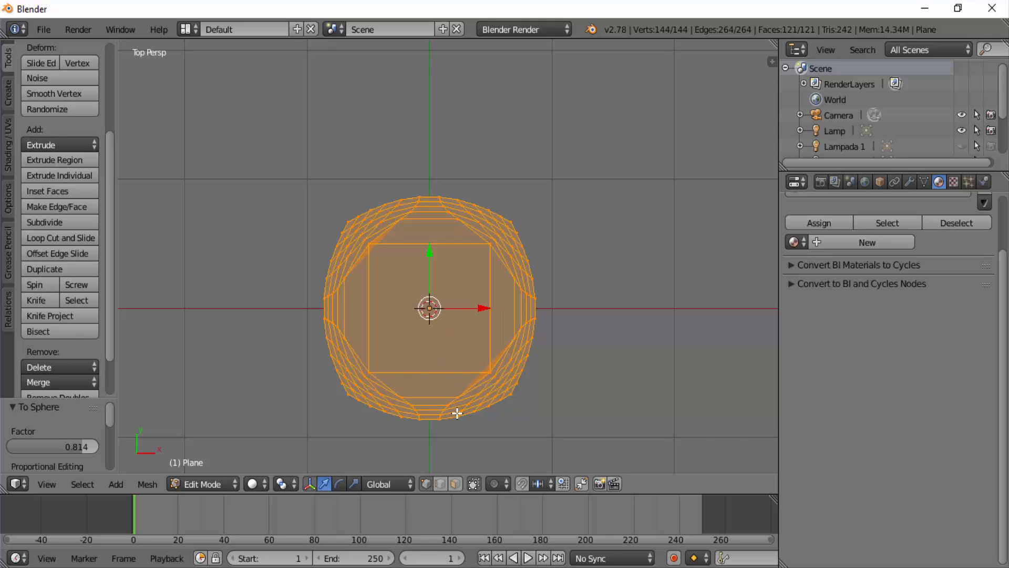
- Switch to face selection and apply Triangulate Faces to only the large square face at the mesh's centre
key(a)
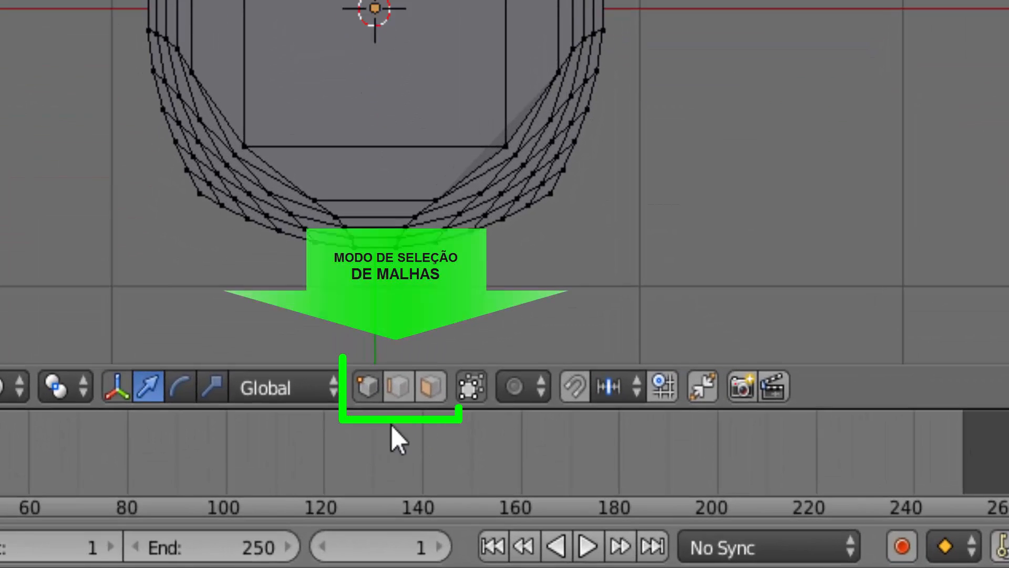
click(431, 388)
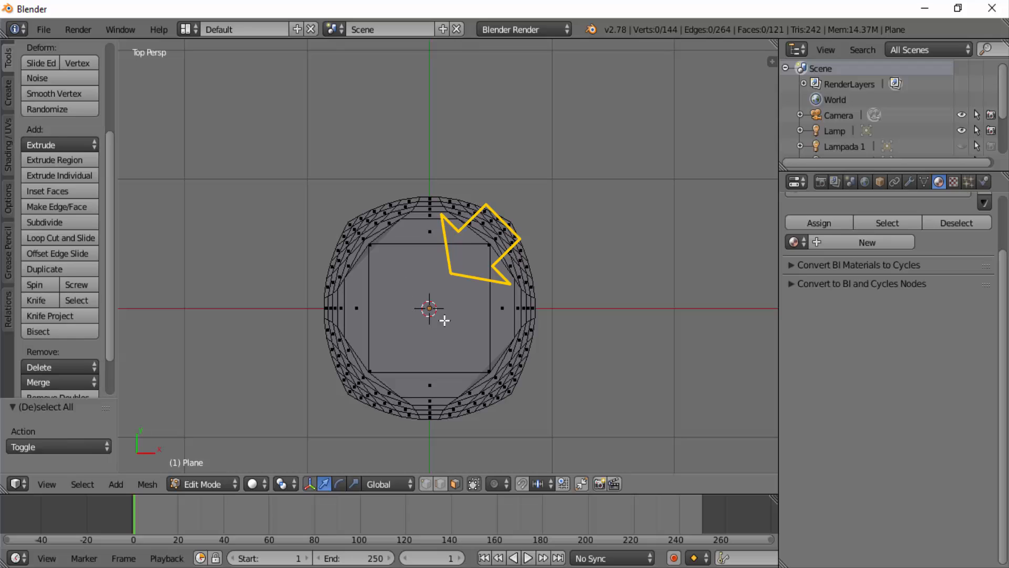
right_click(458, 291)
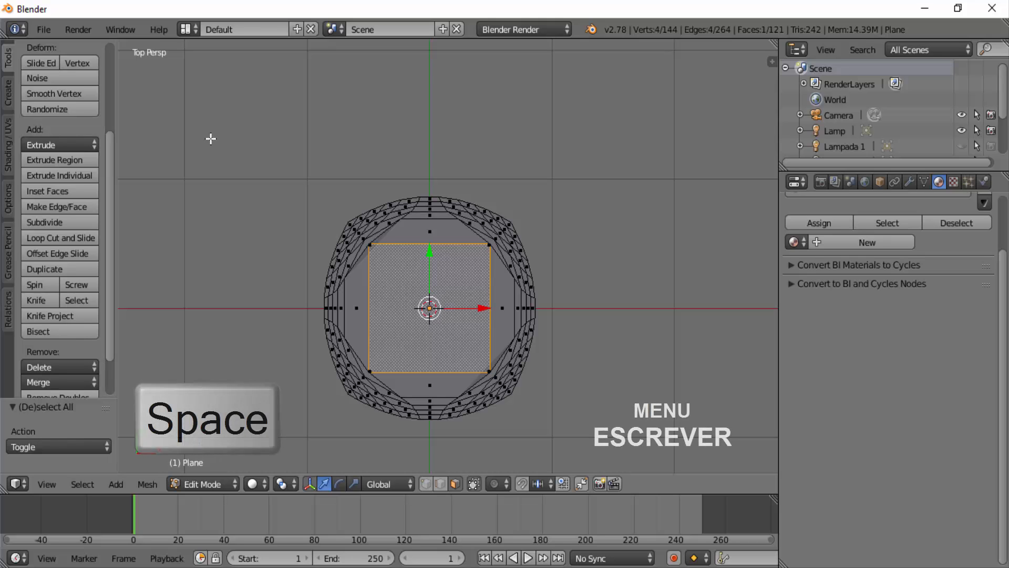
key(space)
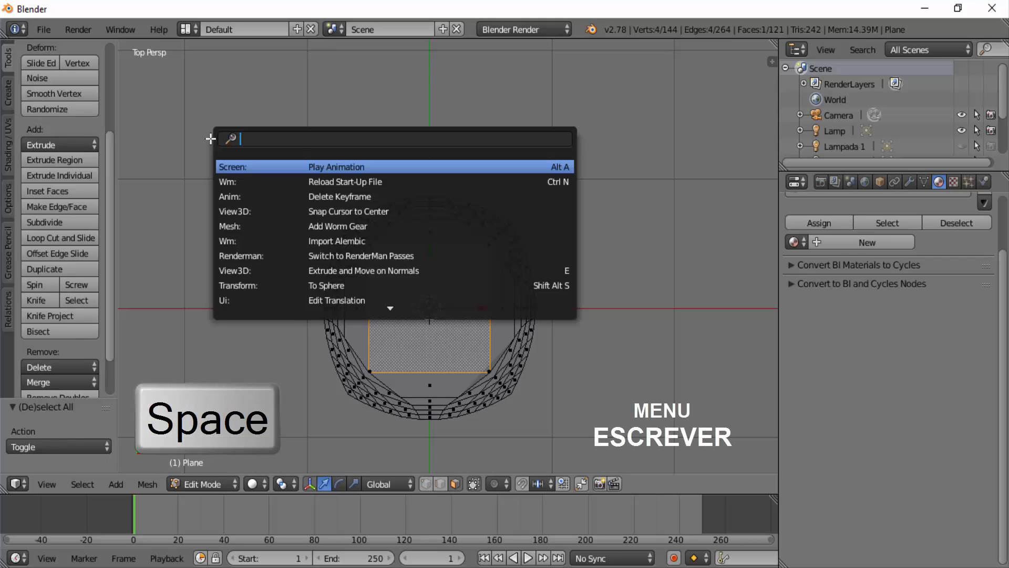
text(tri)
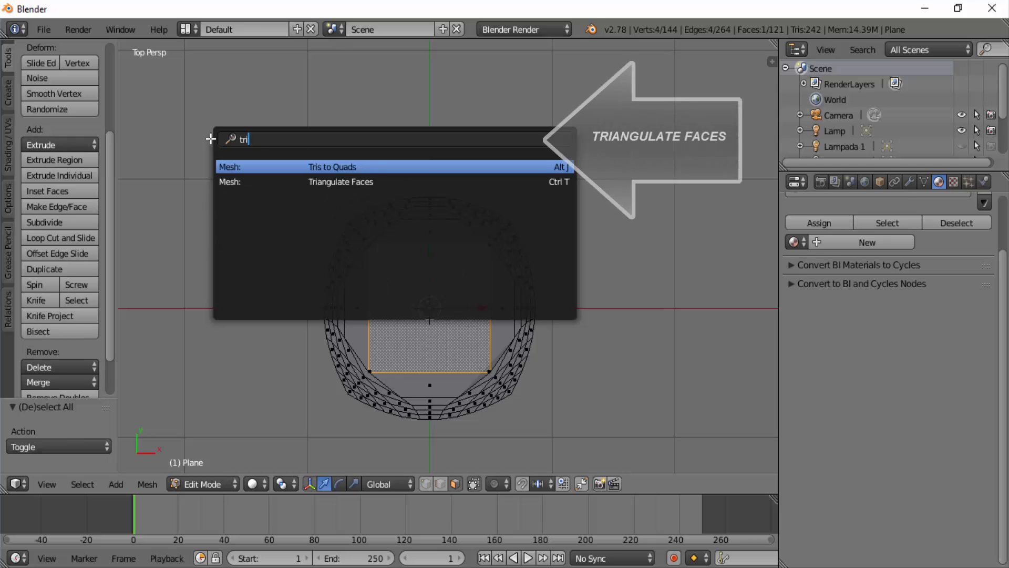
text(angulate)
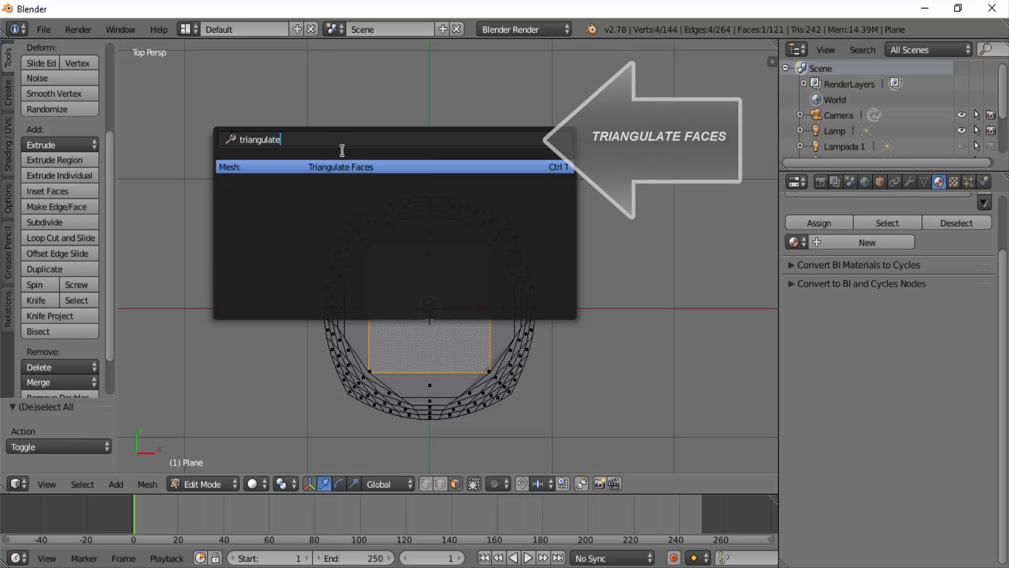
click(341, 166)
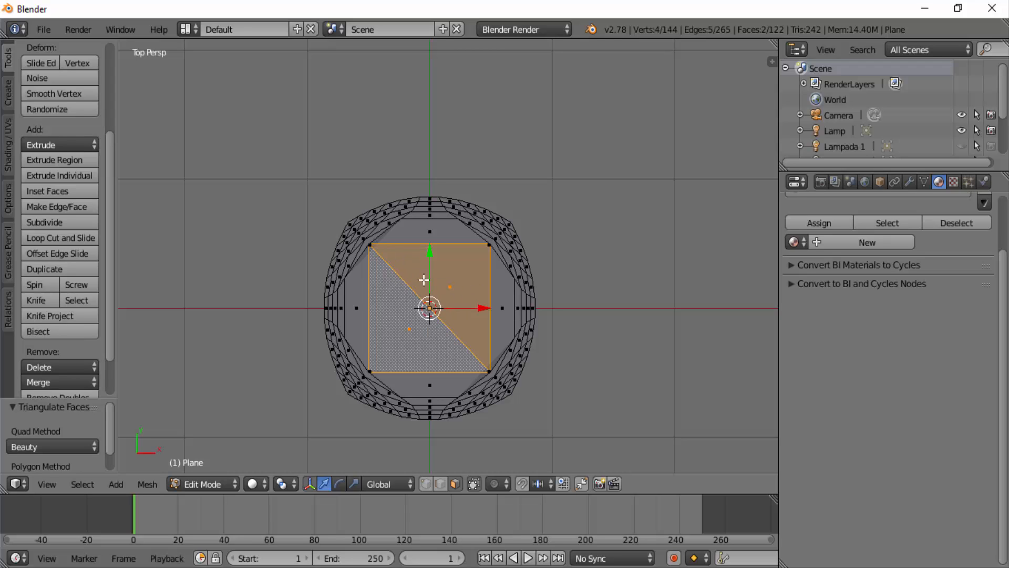
- Subdivide the two central triangles with the number of cuts set to 10
click(42, 223)
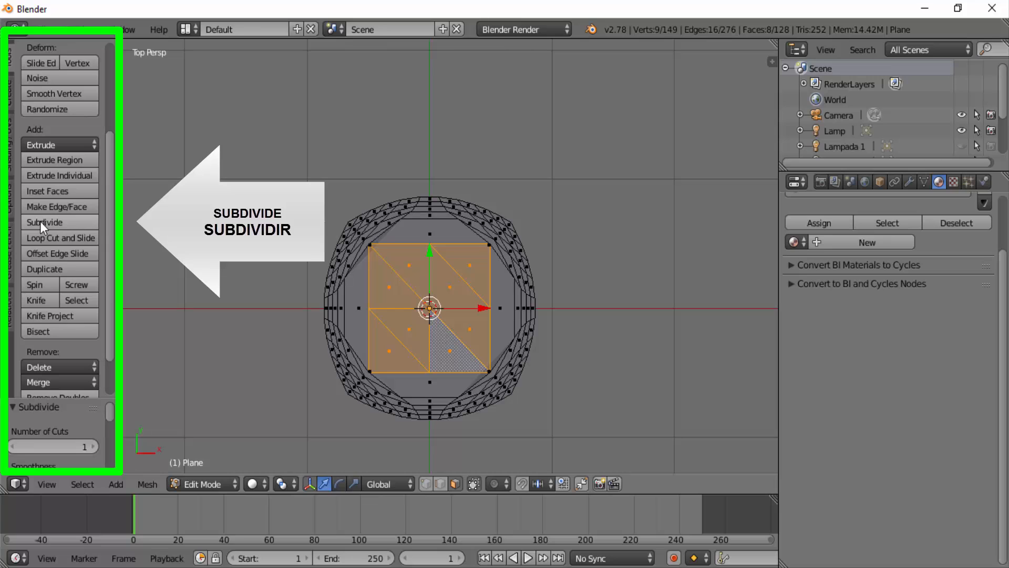
click(41, 442)
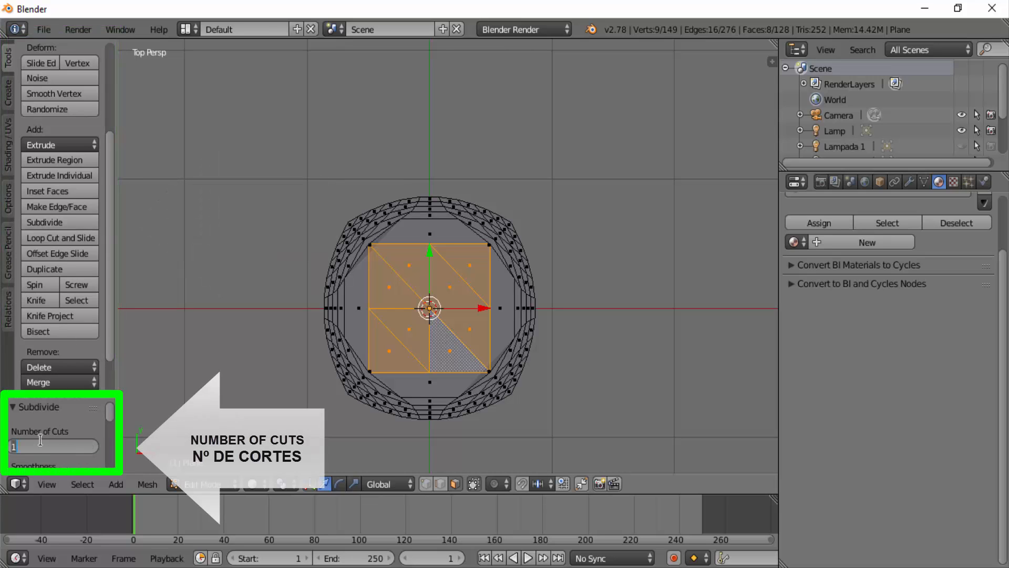
key(Return)
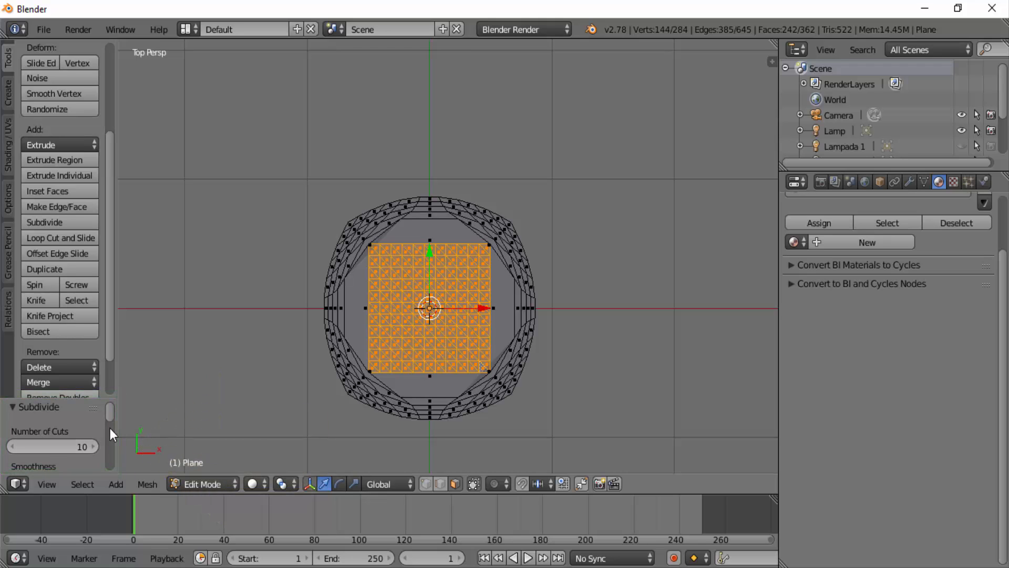
- Switch to vertex selection and select only a single vertex next to the centre of the mesh
key(a)
key(a)
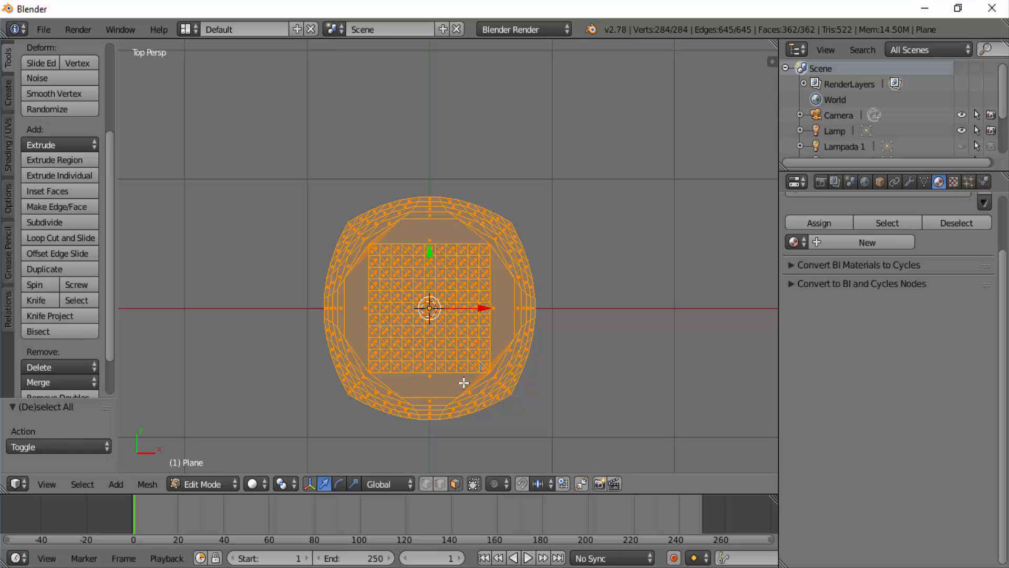
click(426, 484)
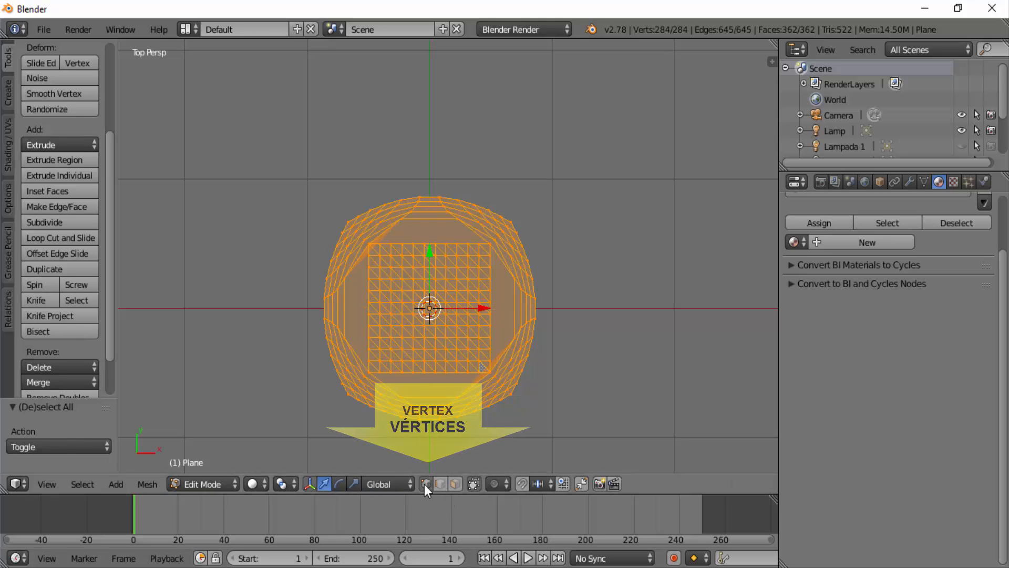
scroll(567, 400, up, 2)
scroll(567, 401, up, 1)
shift+middle_drag(572, 402, 588, 317)
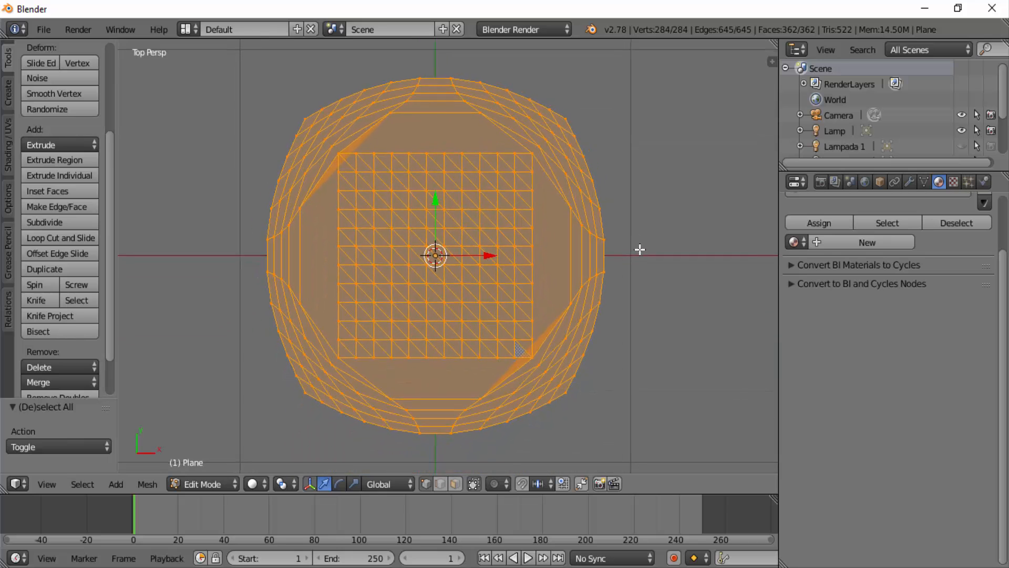
scroll(640, 250, up, 4)
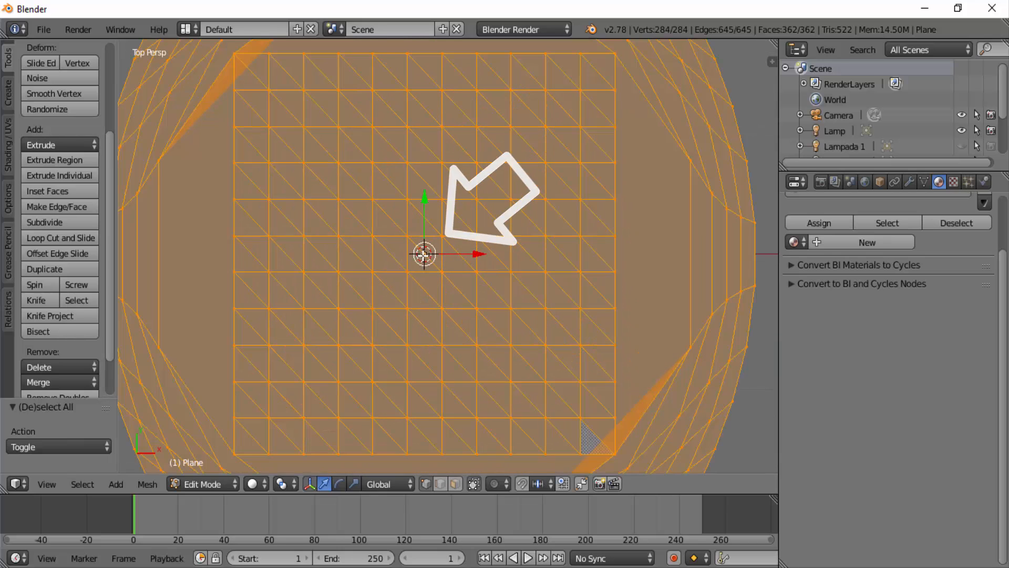
key(a)
scroll(394, 289, down, 6)
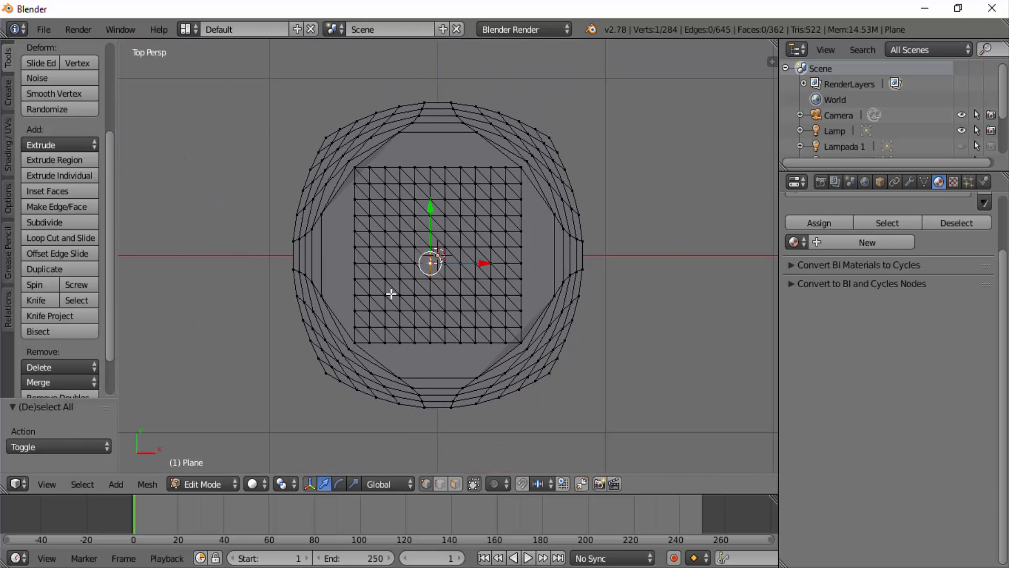
- Look at the mesh from the front and enable proportional editing for the selected central vertex
click(49, 480)
click(84, 378)
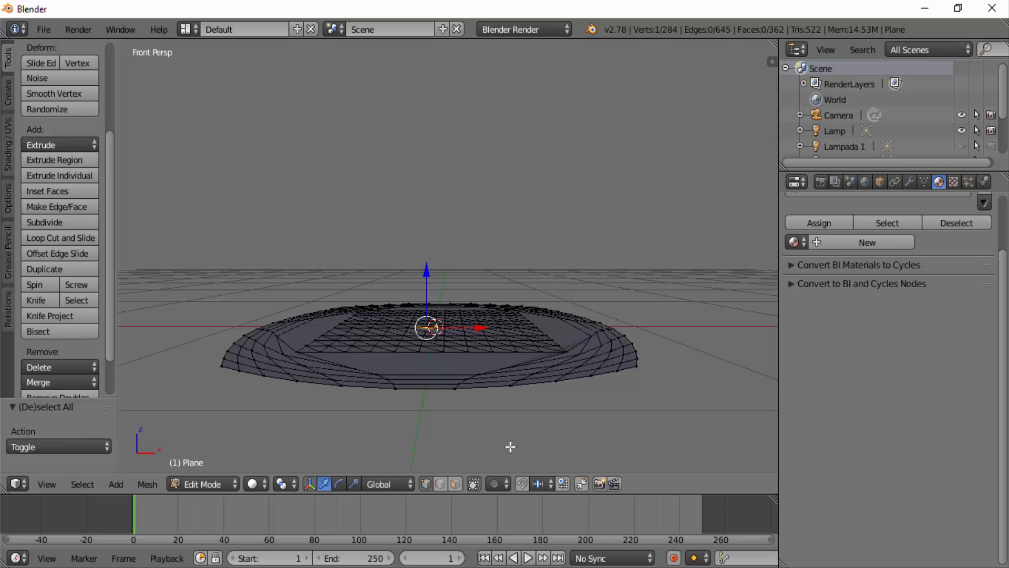
click(507, 484)
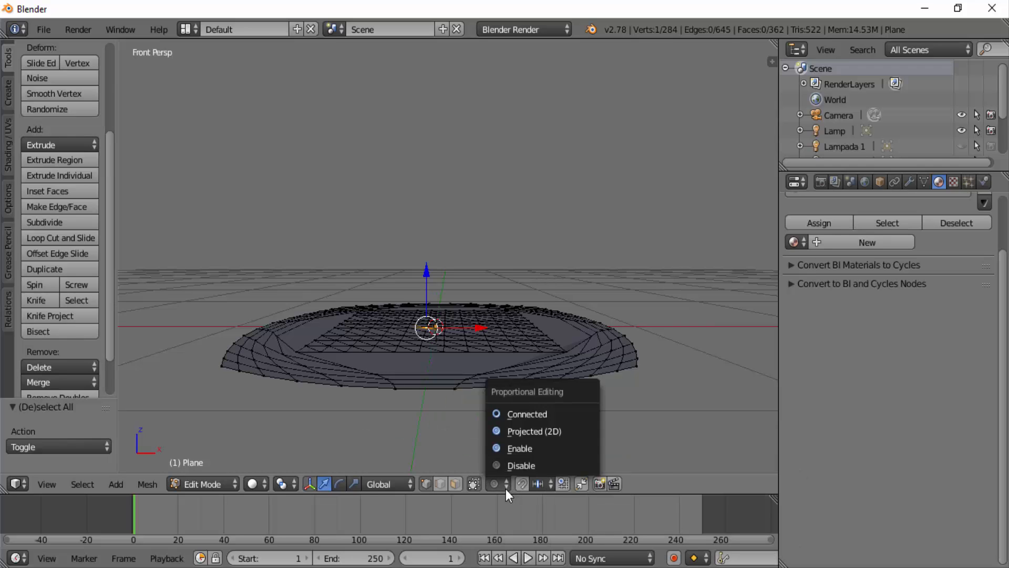
click(514, 447)
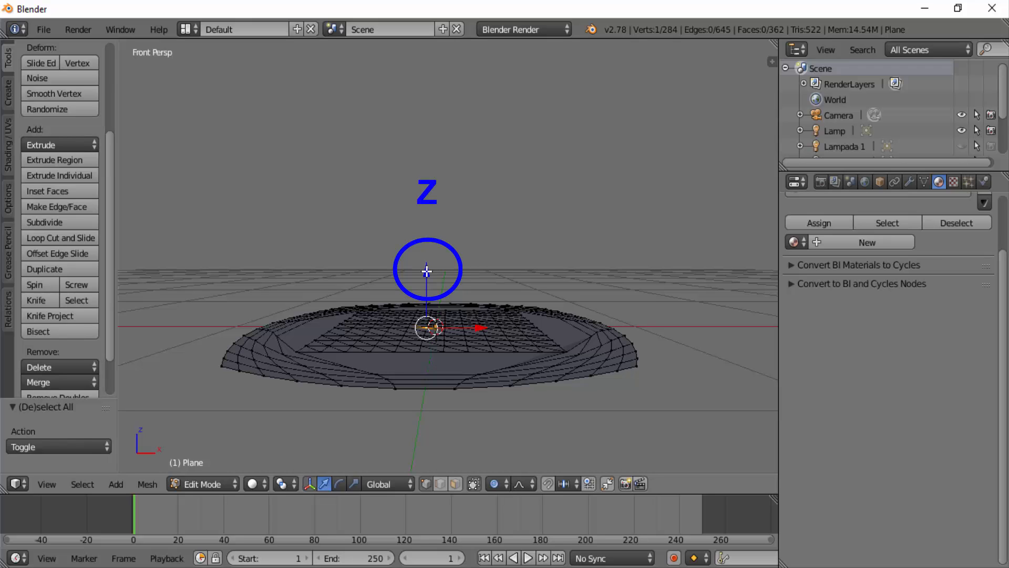
- Raise the central vertex about 0.25 along Z with Smooth falloff, narrowing the proportional influence so mainly the central grid bulges upward
key(g)
key(z)
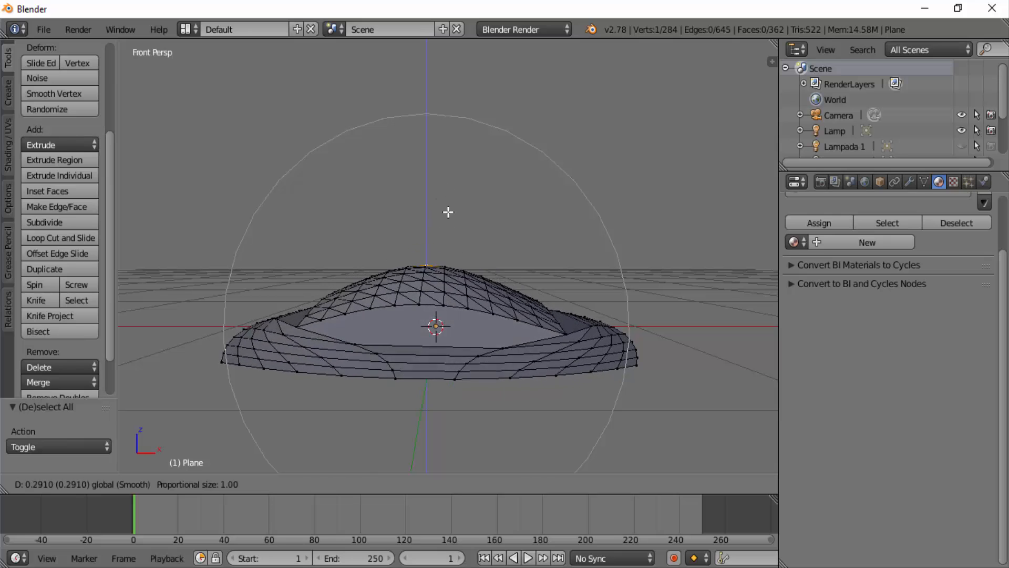
scroll(457, 184, up, 5)
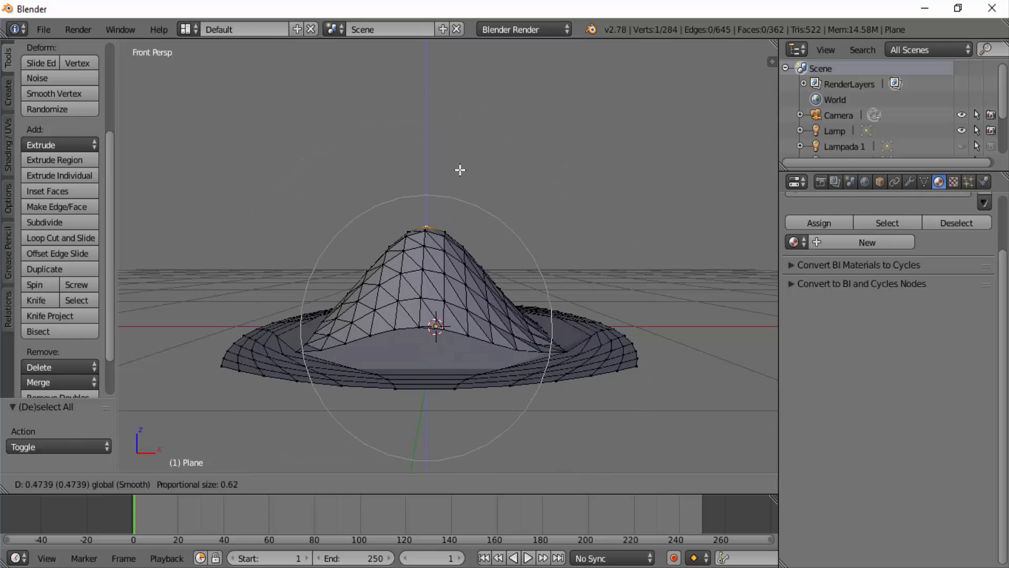
scroll(453, 213, up, 1)
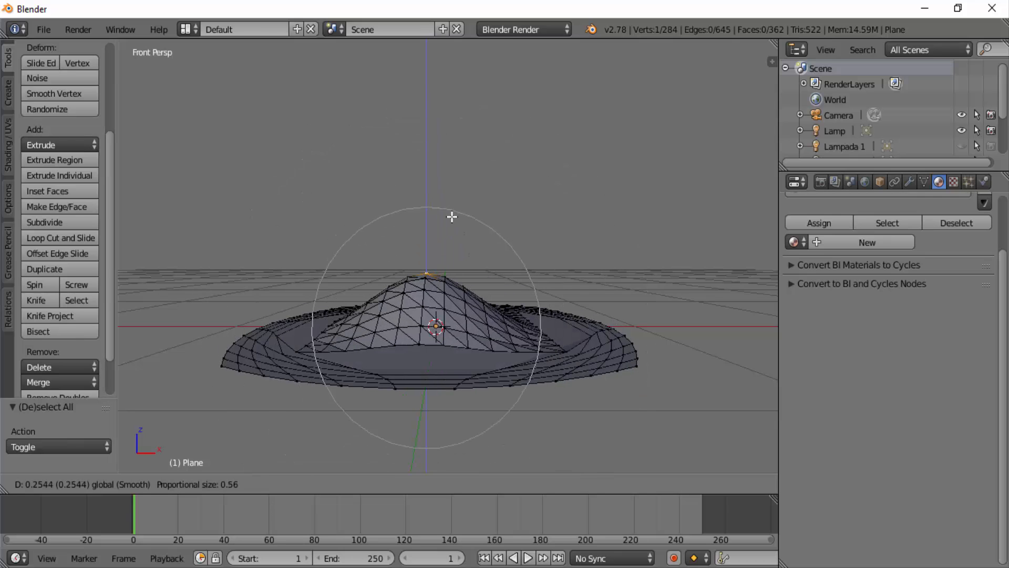
scroll(452, 216, down, 1)
click(452, 216)
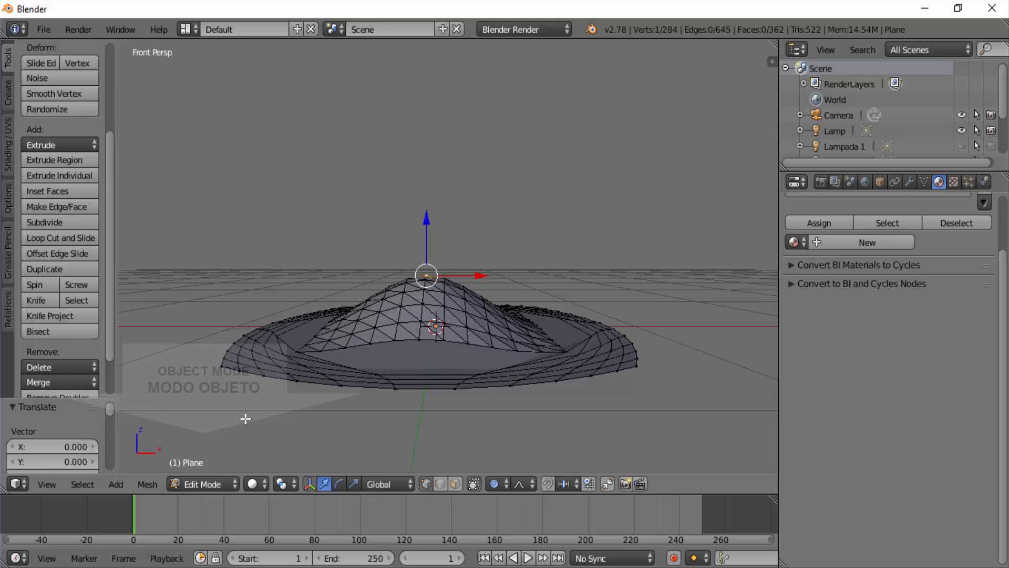
- Return to Object Mode and add a Subdivision Surface modifier to the plane, collapsing its settings
click(192, 481)
click(200, 465)
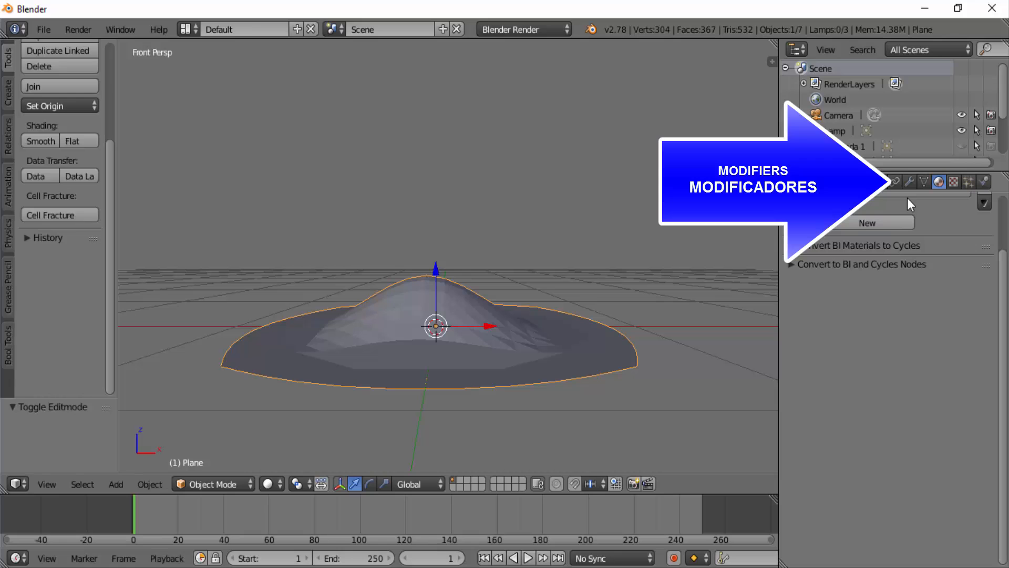
click(909, 182)
click(842, 232)
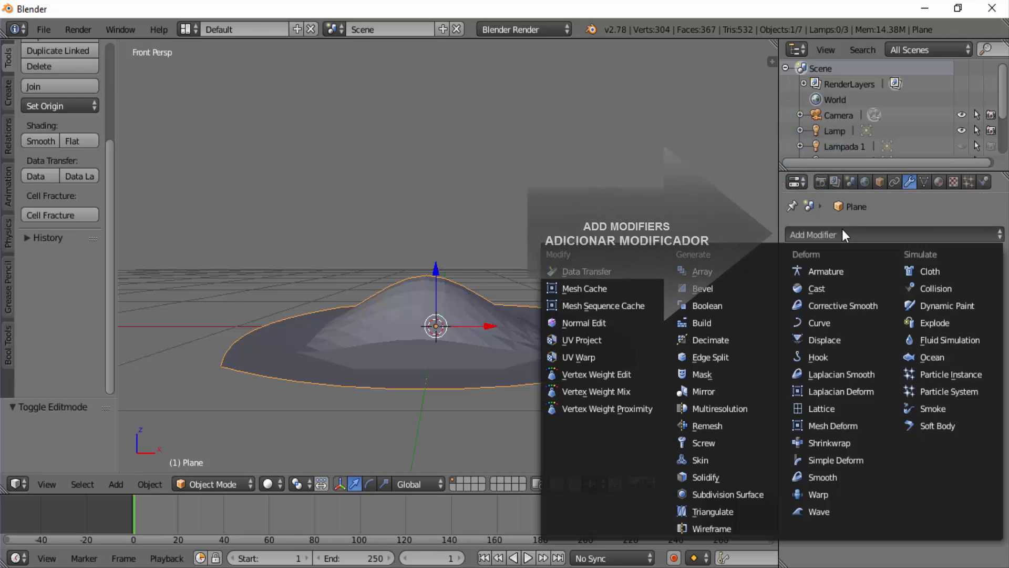
click(750, 494)
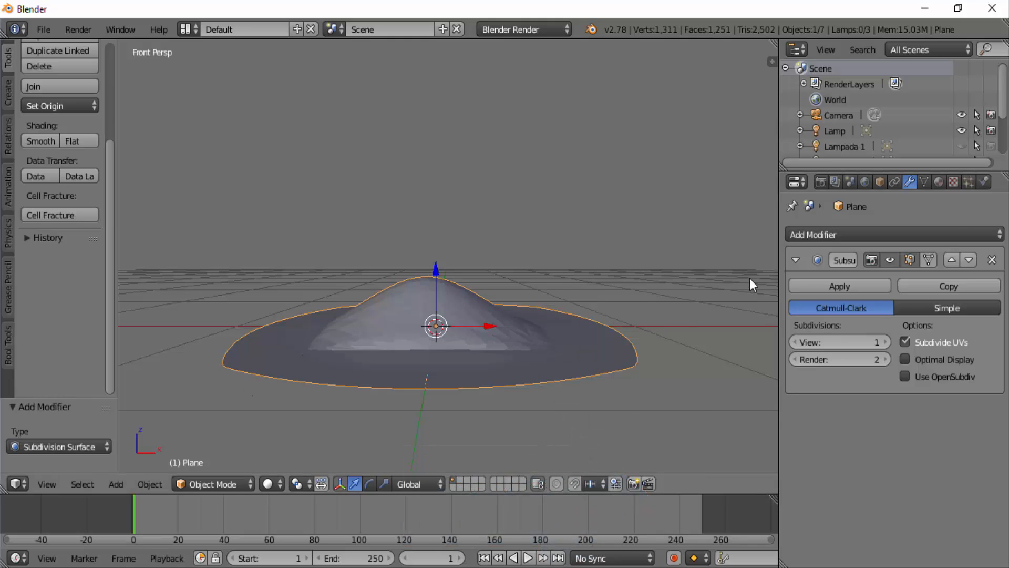
click(796, 260)
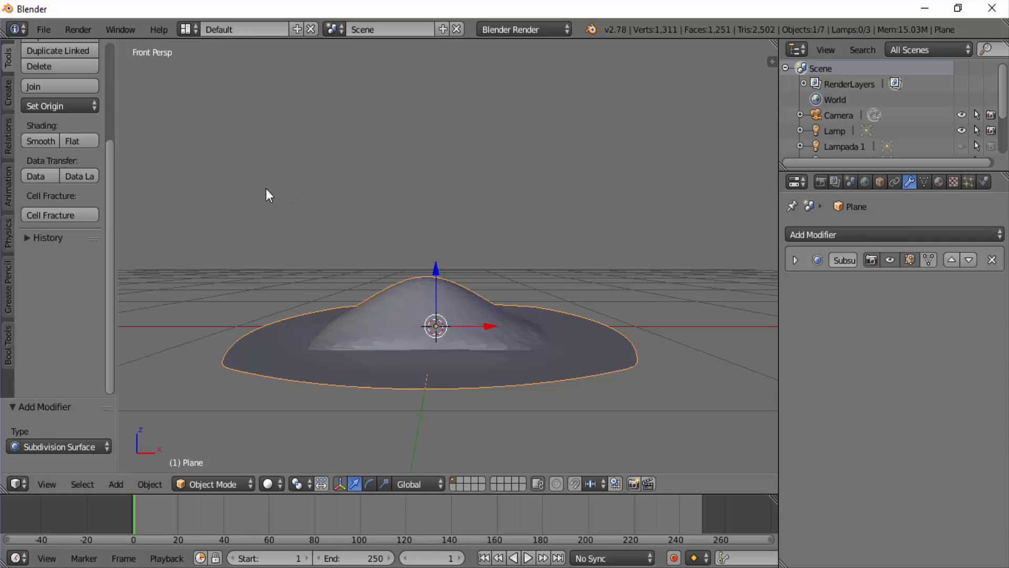
- Apply smooth shading to the plane and view it from the top
click(30, 140)
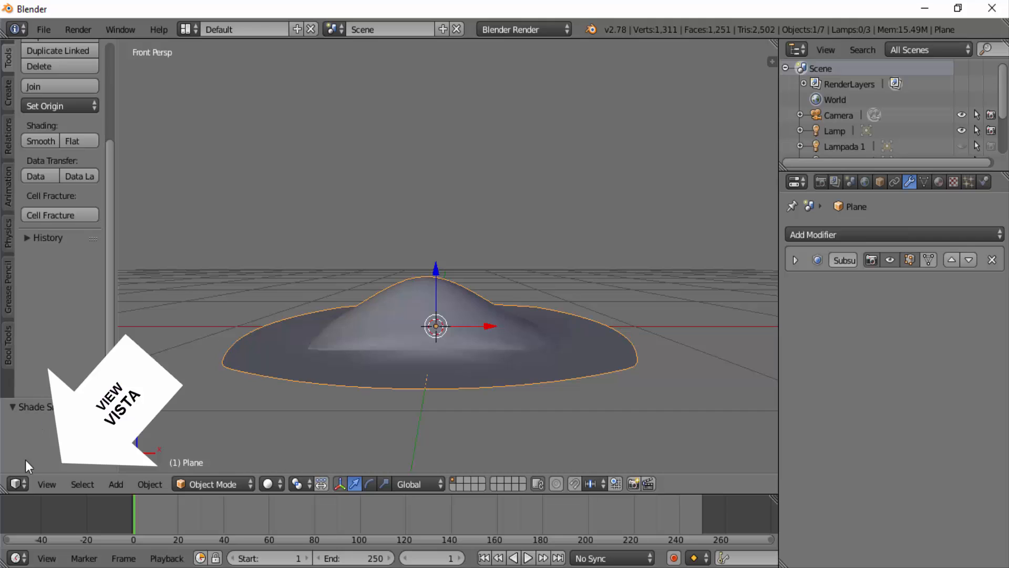
click(46, 483)
click(74, 413)
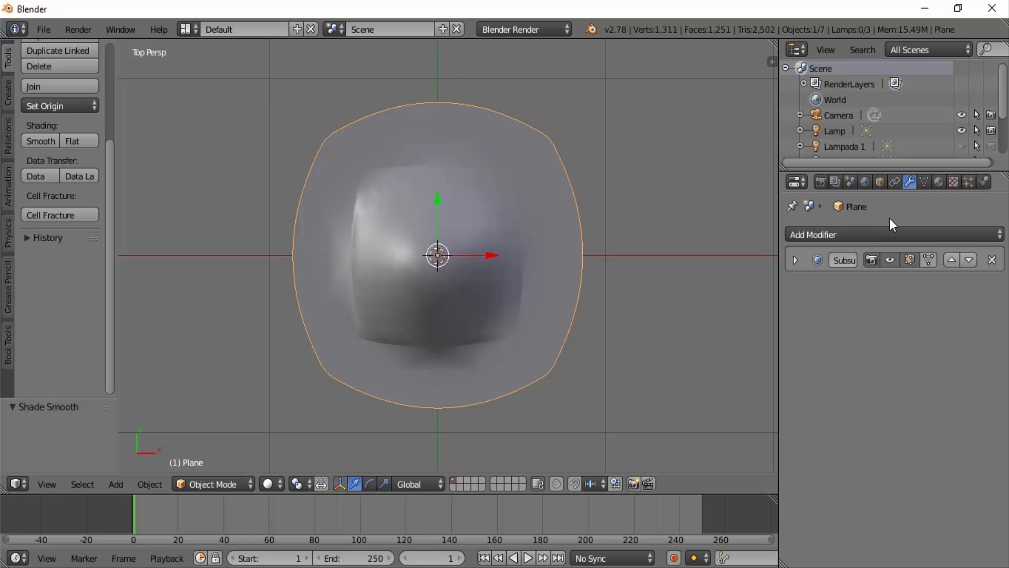
- Create a new material for the plane and name it nebulosa+
click(940, 182)
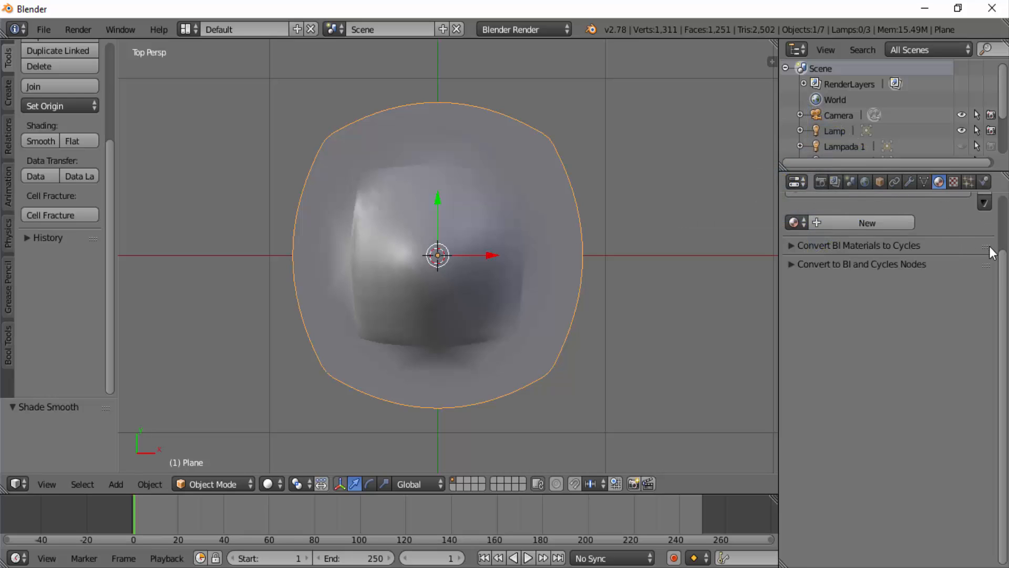
scroll(945, 206, up, 3)
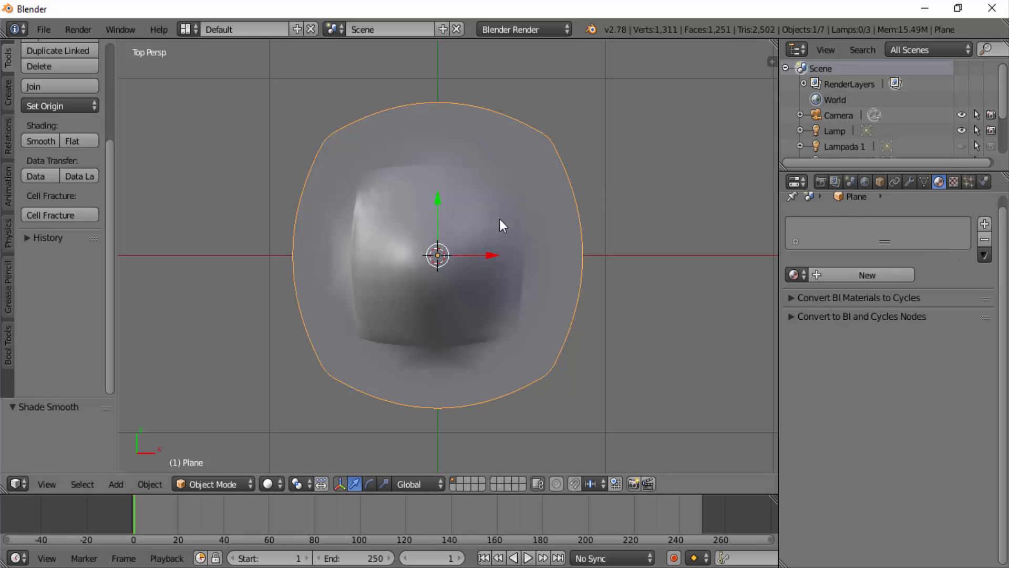
click(867, 274)
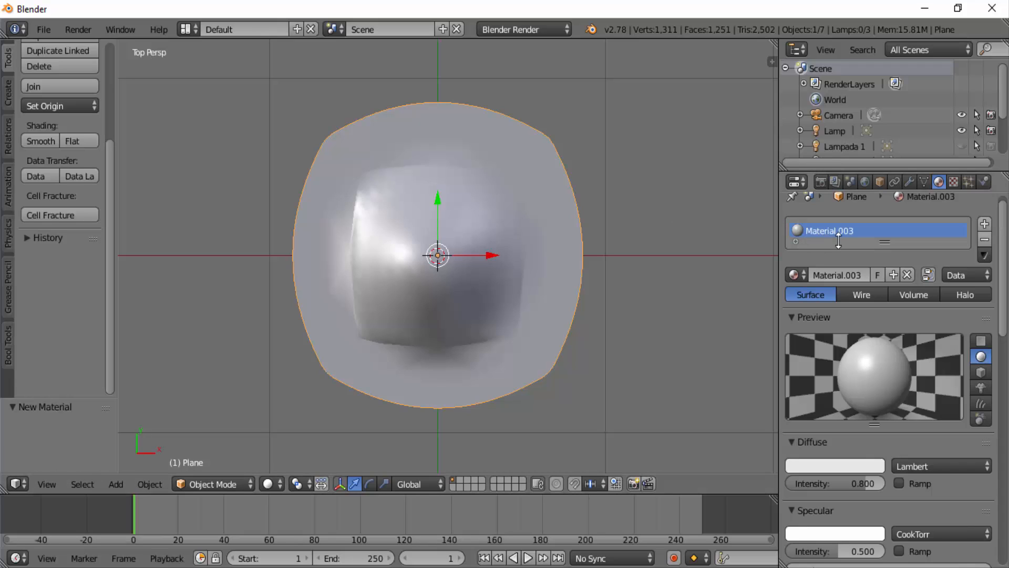
double_click(809, 233)
key(BackSpace)
text(nebulosa+)
key(Return)
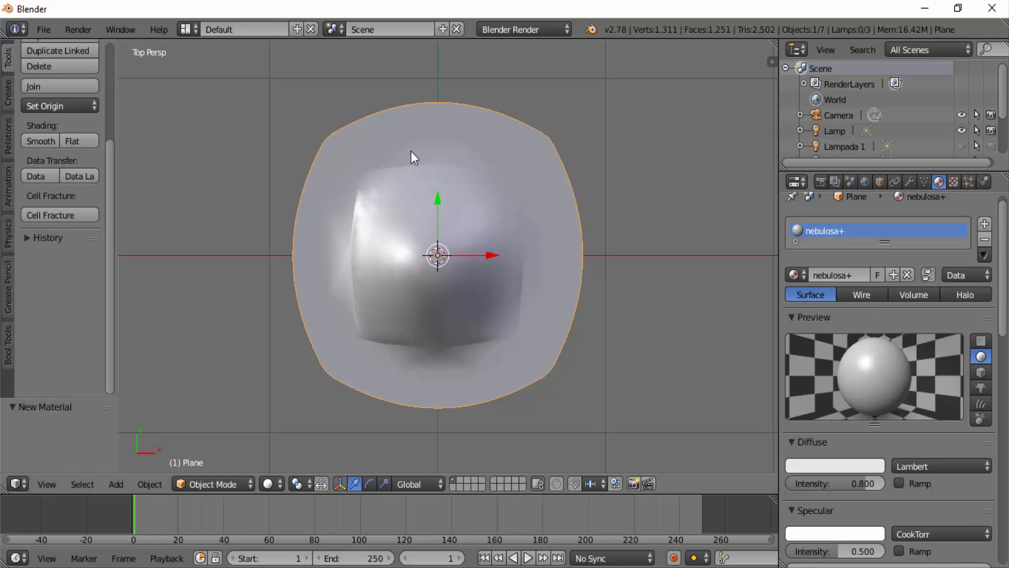
- Set the material's diffuse intensity to 1.0 and its diffuse colour to black
scroll(843, 380, down, 3)
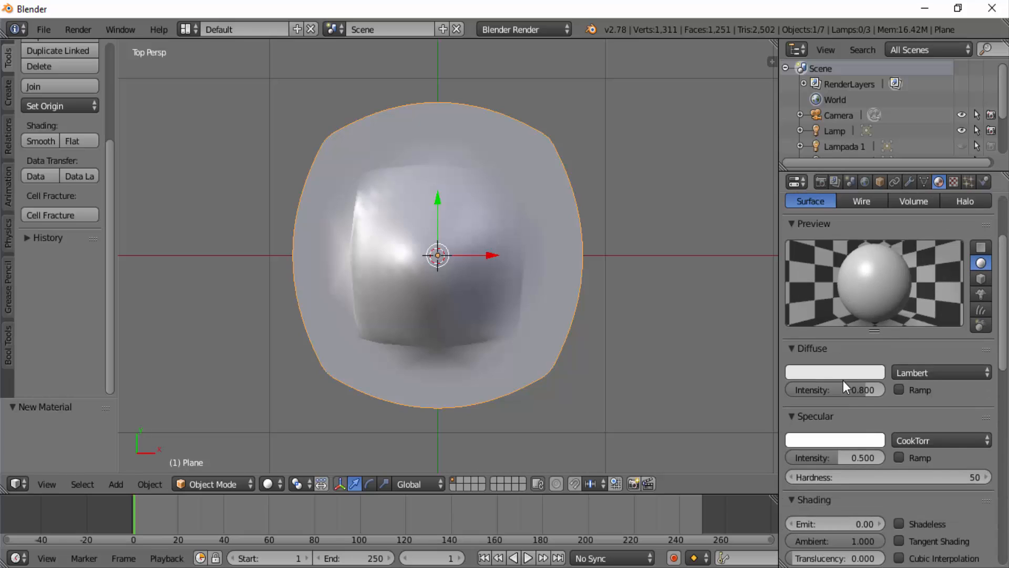
scroll(843, 380, down, 2)
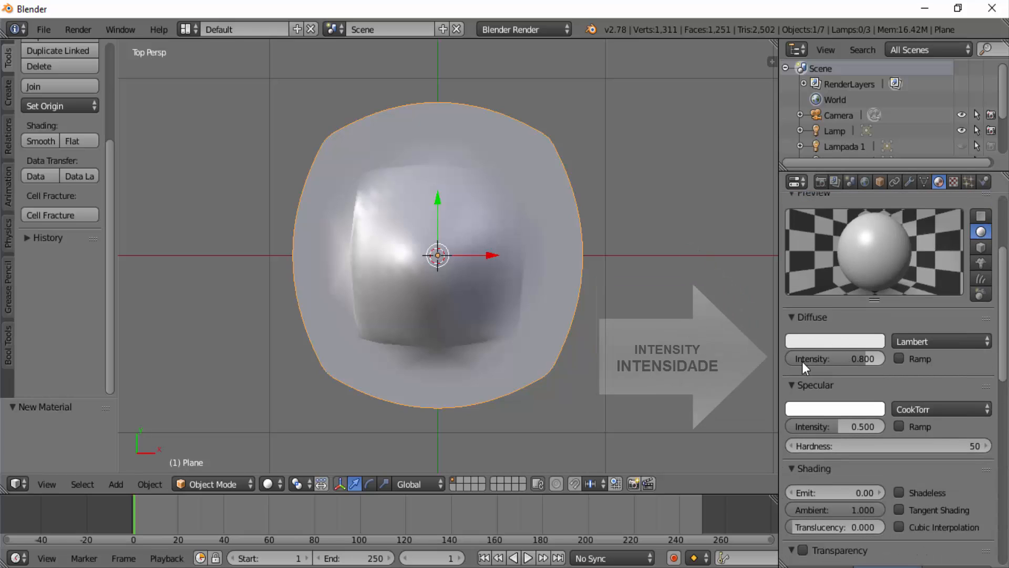
drag(802, 359, 893, 365)
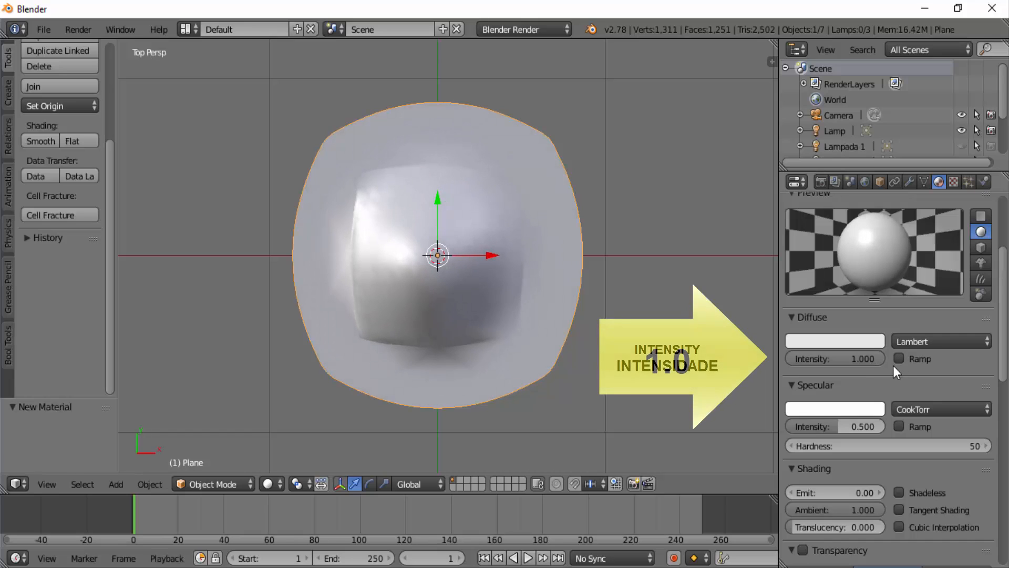
click(834, 340)
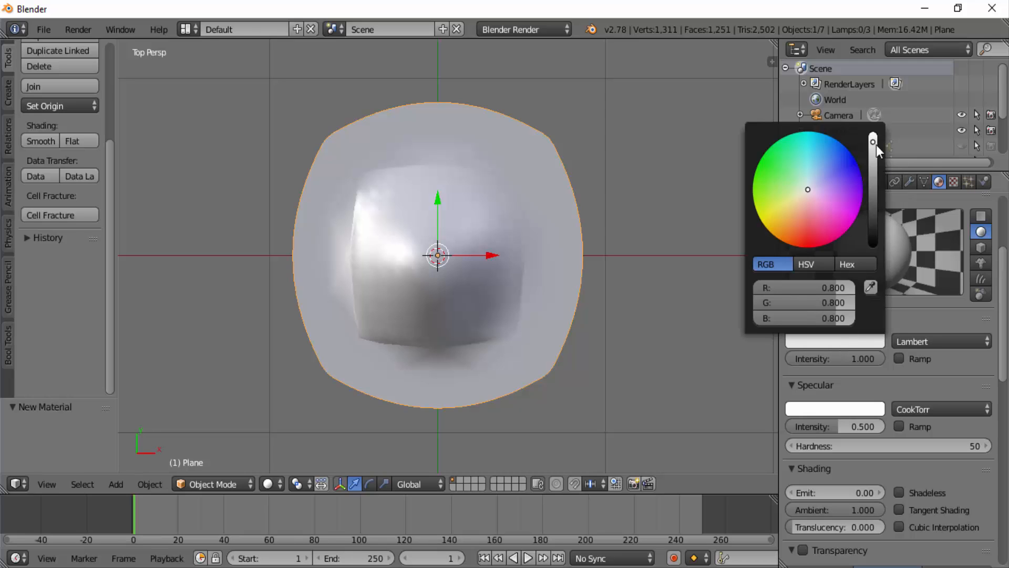
drag(872, 141, 873, 245)
- Set the material's specular intensity to 0
scroll(846, 381, down, 1)
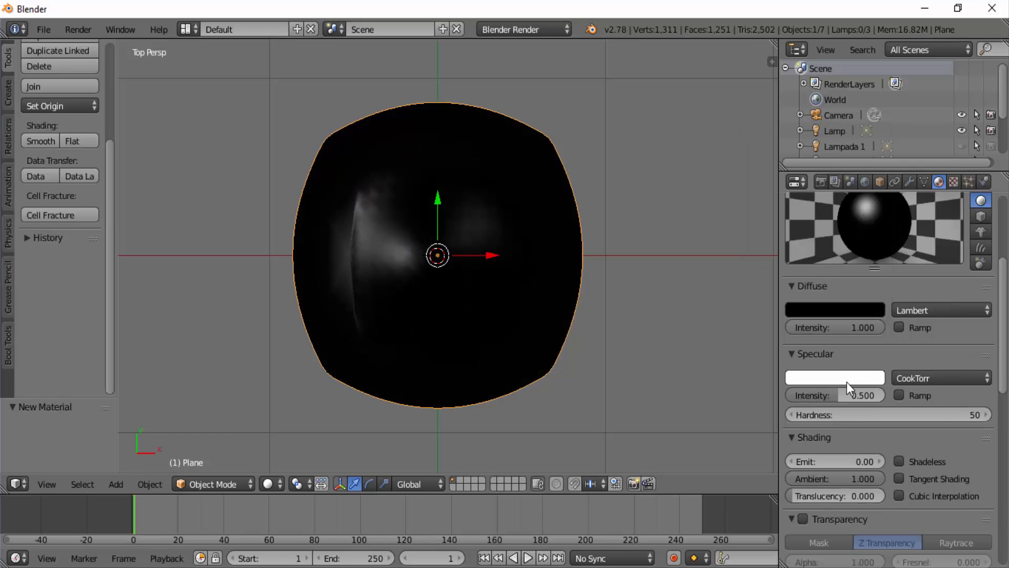
scroll(825, 368, down, 1)
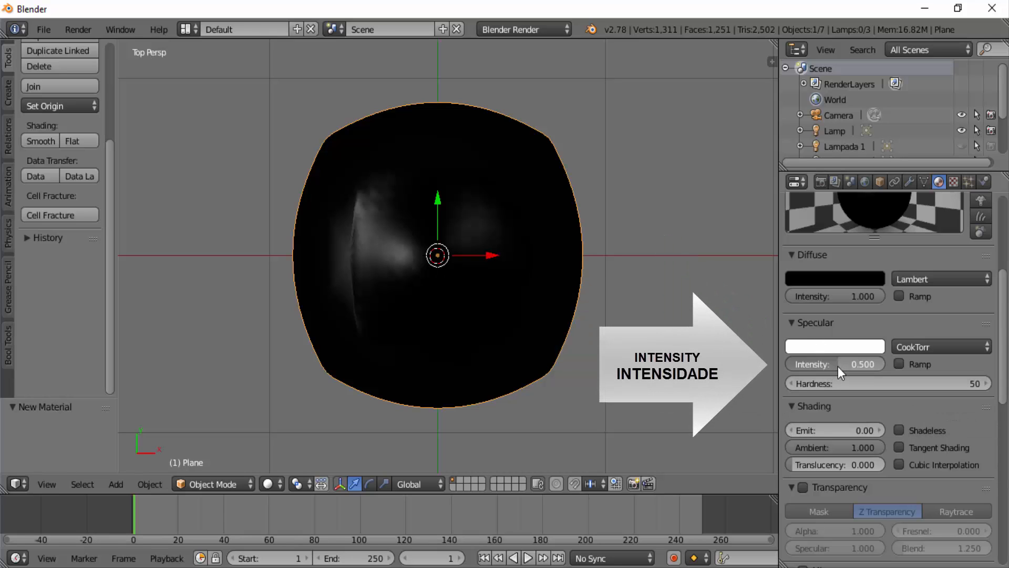
drag(837, 367, 790, 368)
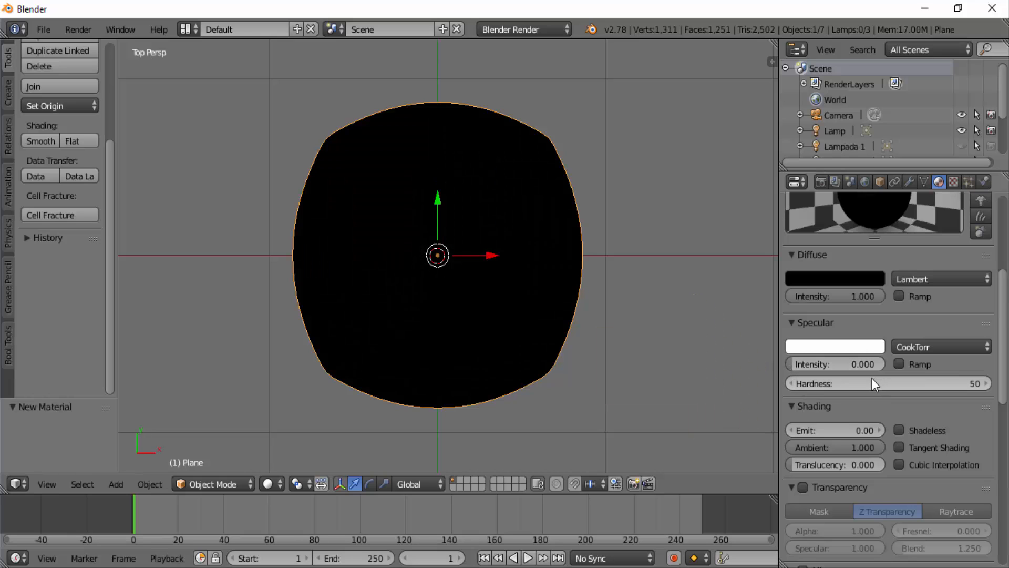
- Enable Receive Transparent in the material's shadow settings
scroll(872, 383, down, 15)
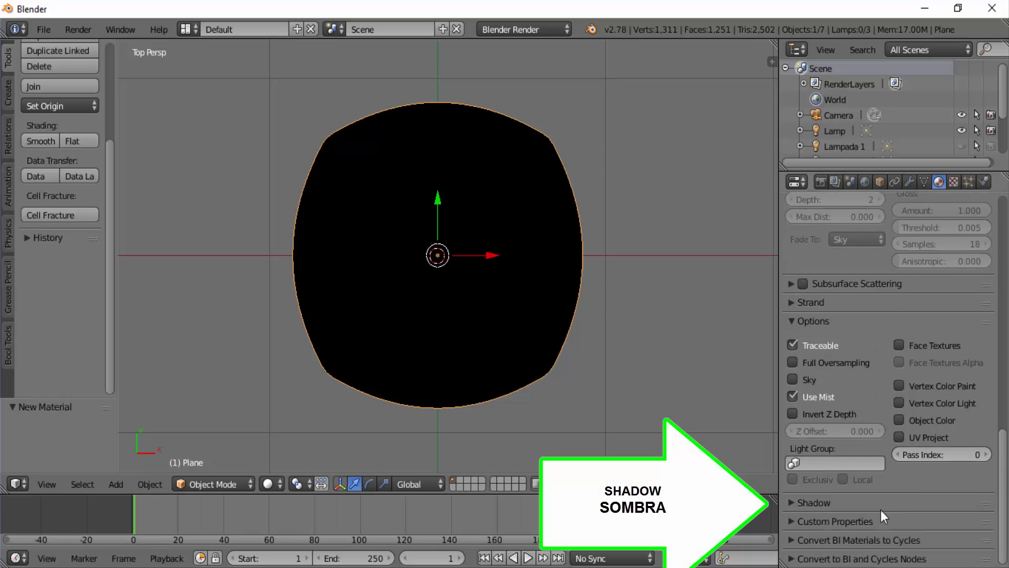
click(790, 503)
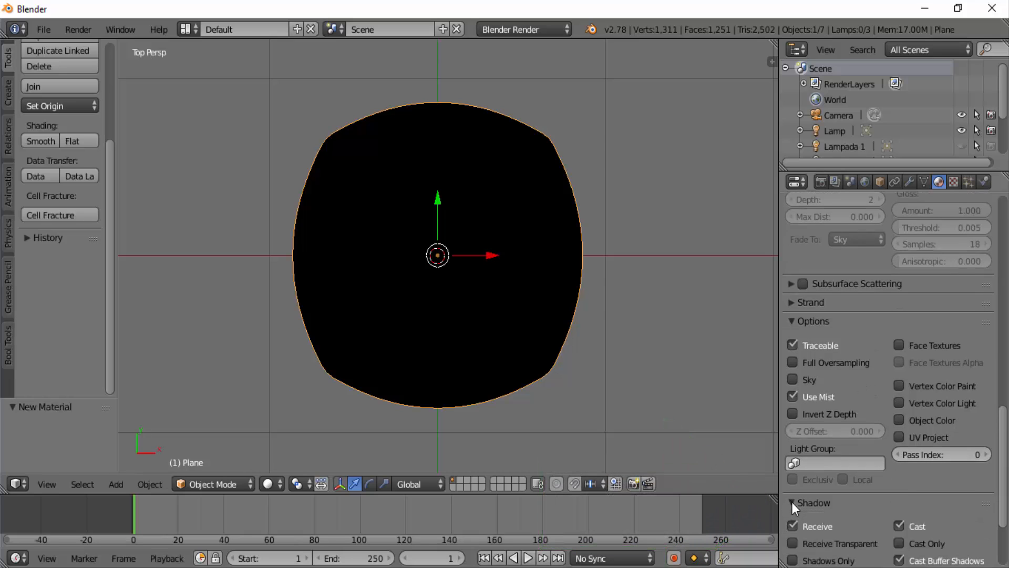
scroll(840, 515, down, 3)
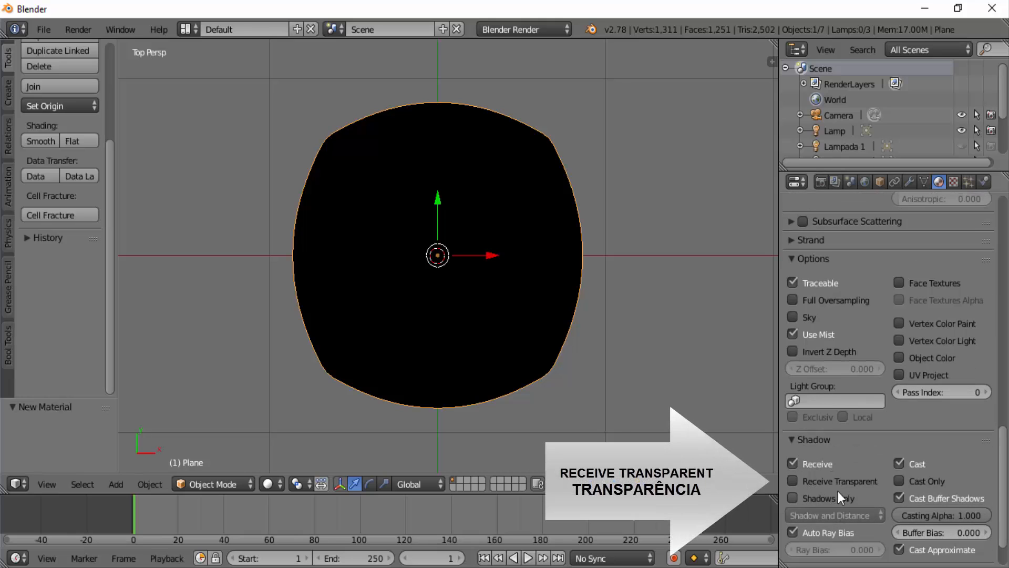
click(792, 481)
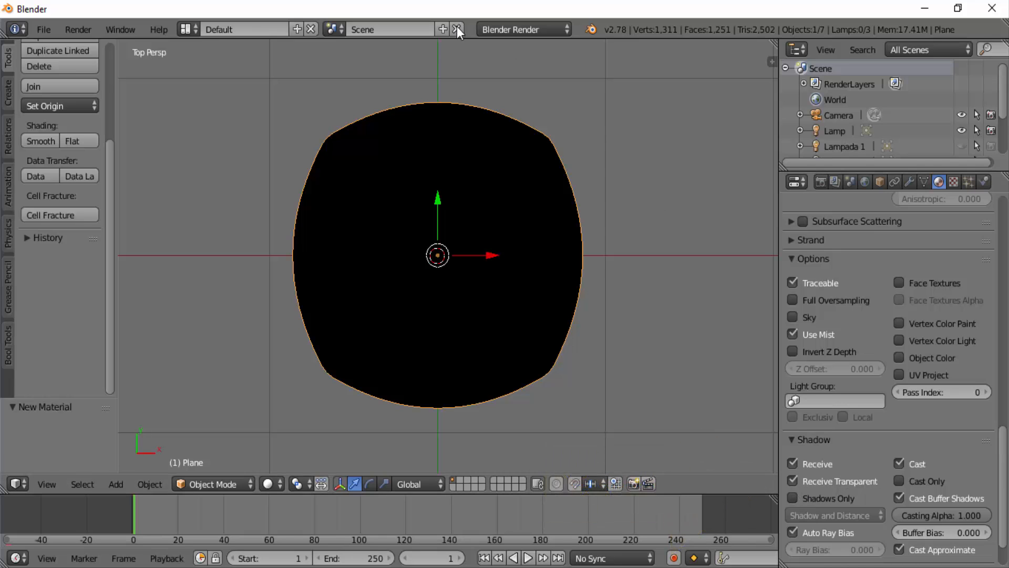
- Enable Z Transparency for the material and set its alpha to 0
scroll(876, 310, up, 10)
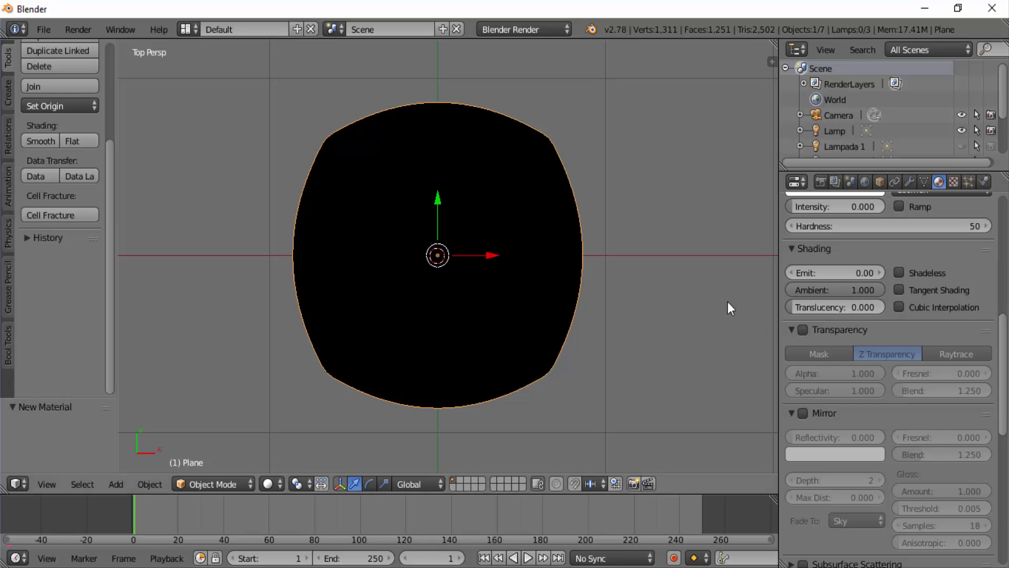
click(803, 331)
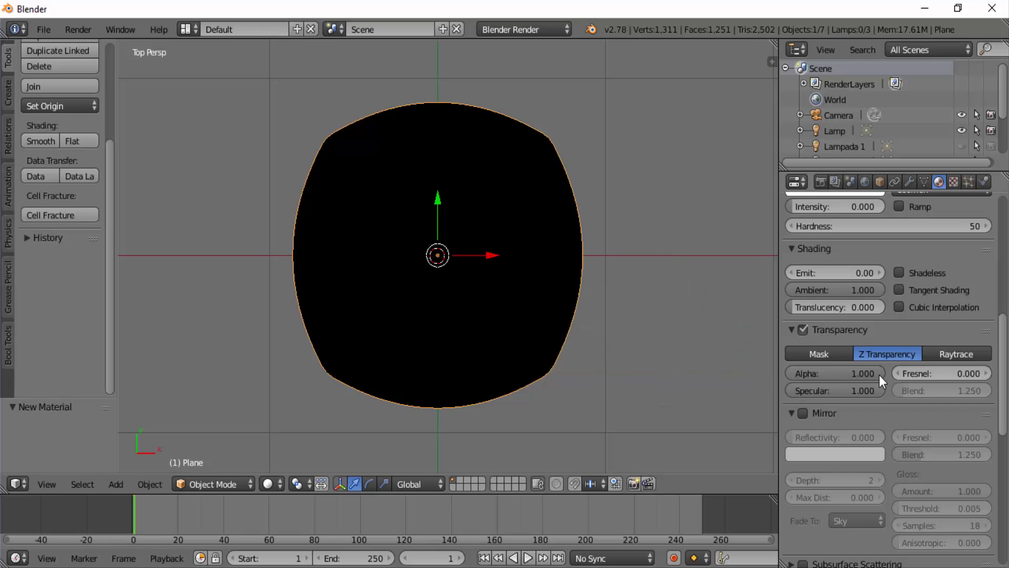
drag(878, 375, 792, 374)
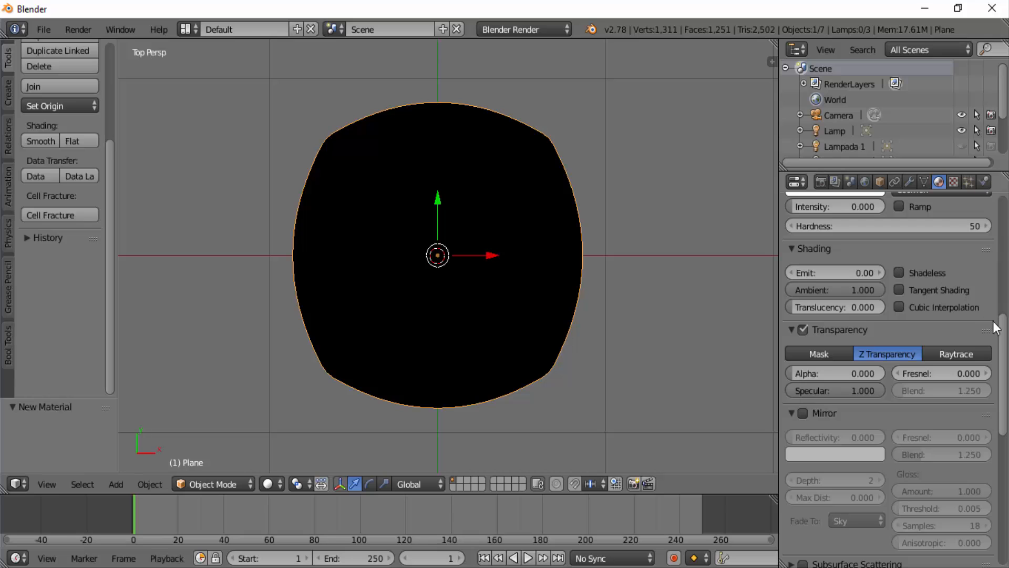
- Add a new texture to the first slot of the nebulosa+ material and set its type to Blend
drag(1004, 329, 1004, 212)
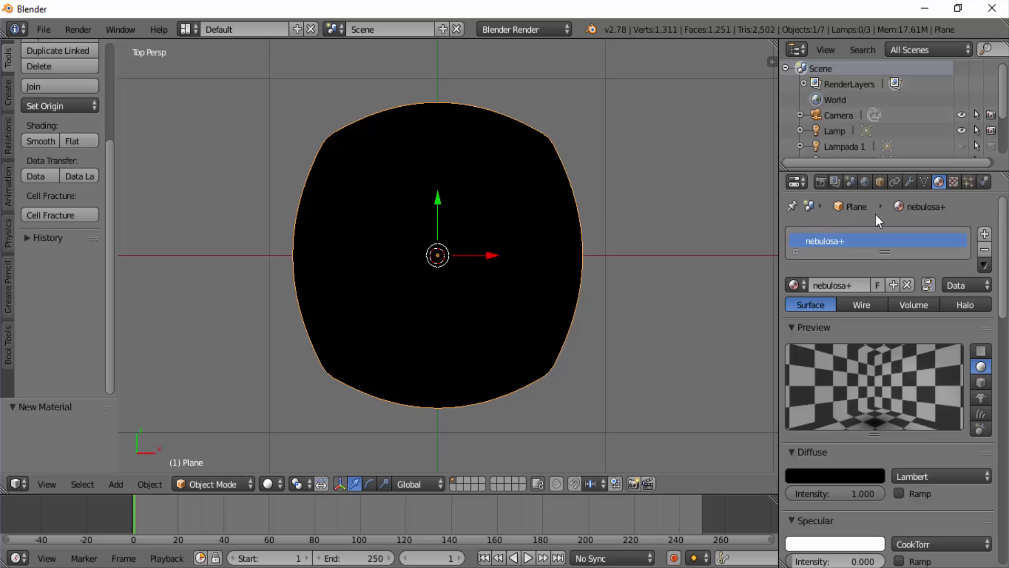
click(954, 181)
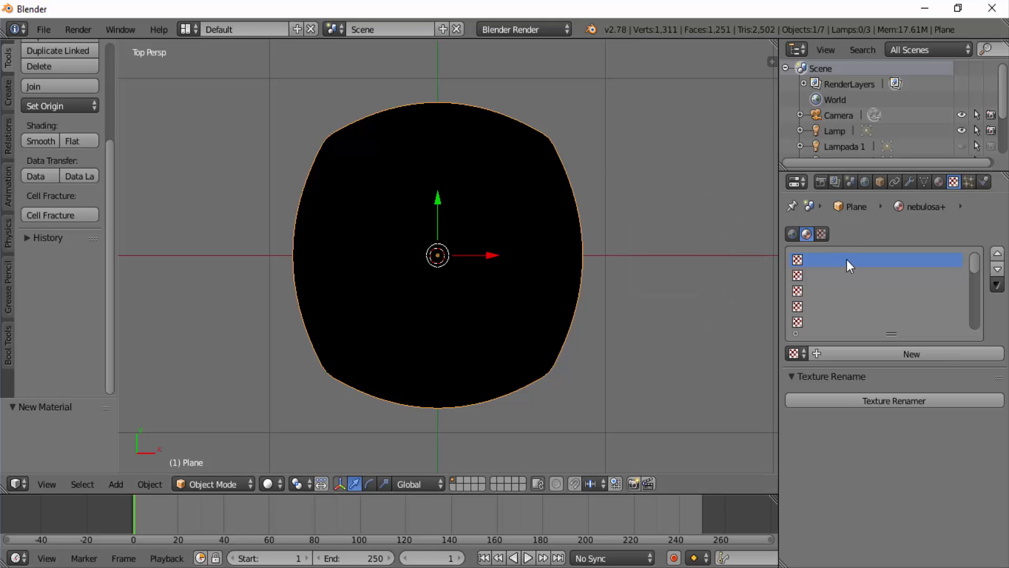
click(894, 353)
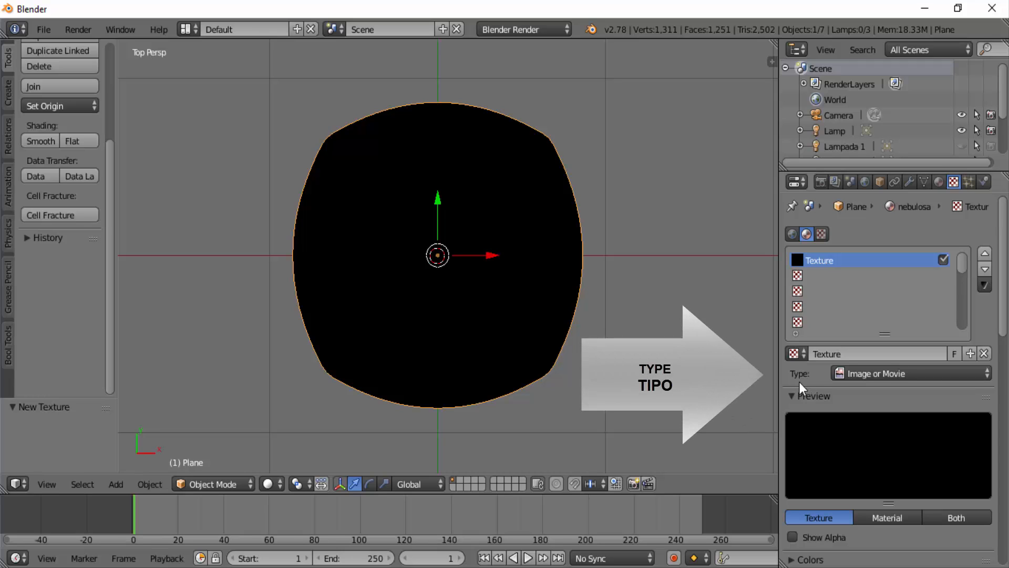
click(988, 374)
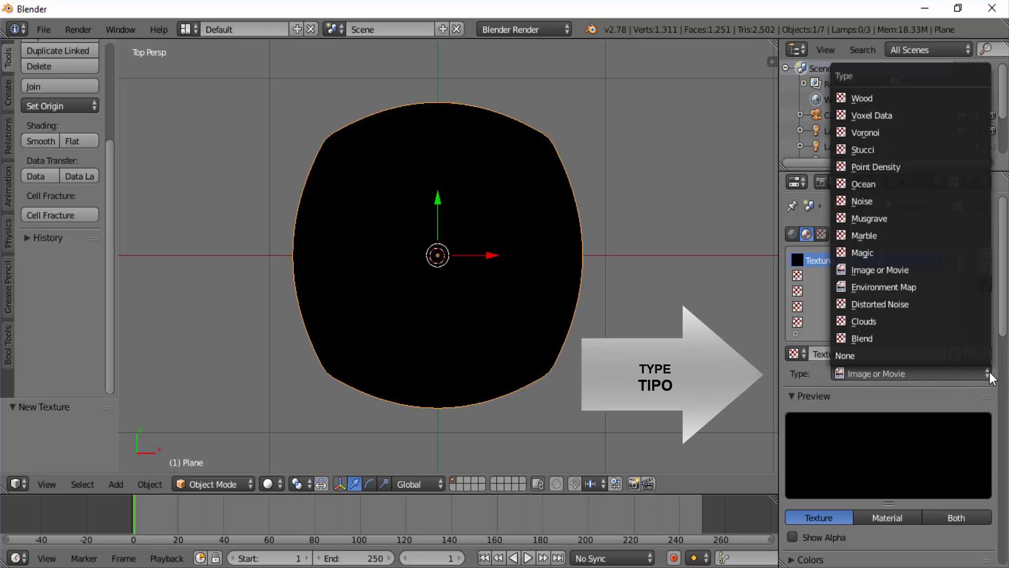
click(872, 339)
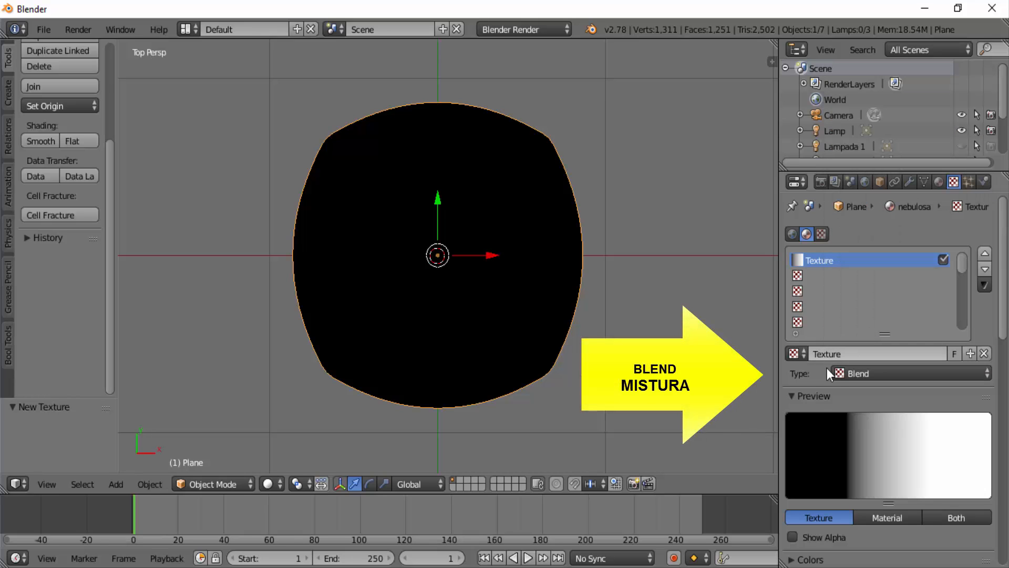
- Enable Alpha and Emit in the Blend texture's influence settings
scroll(825, 411, down, 6)
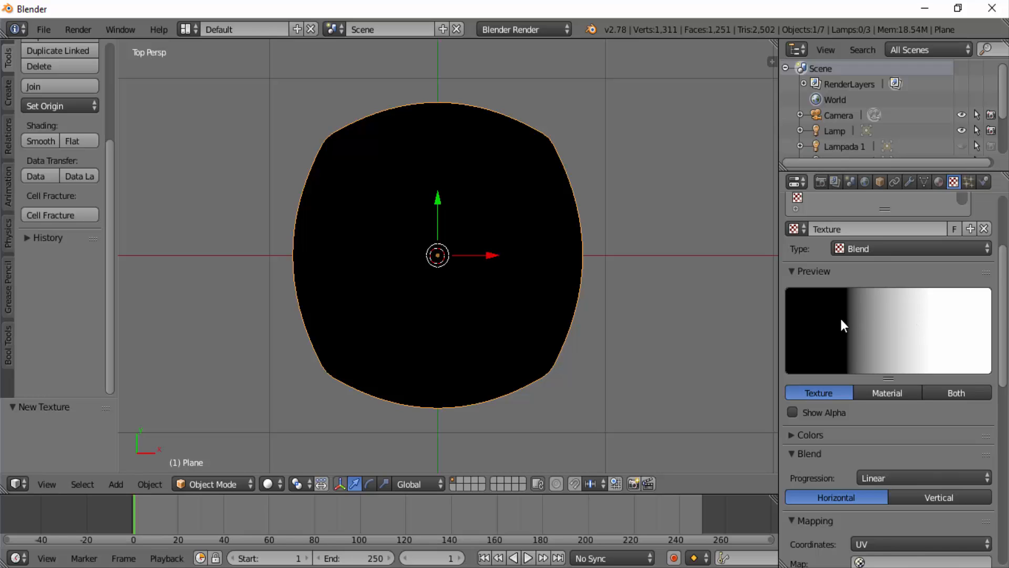
scroll(840, 321, down, 3)
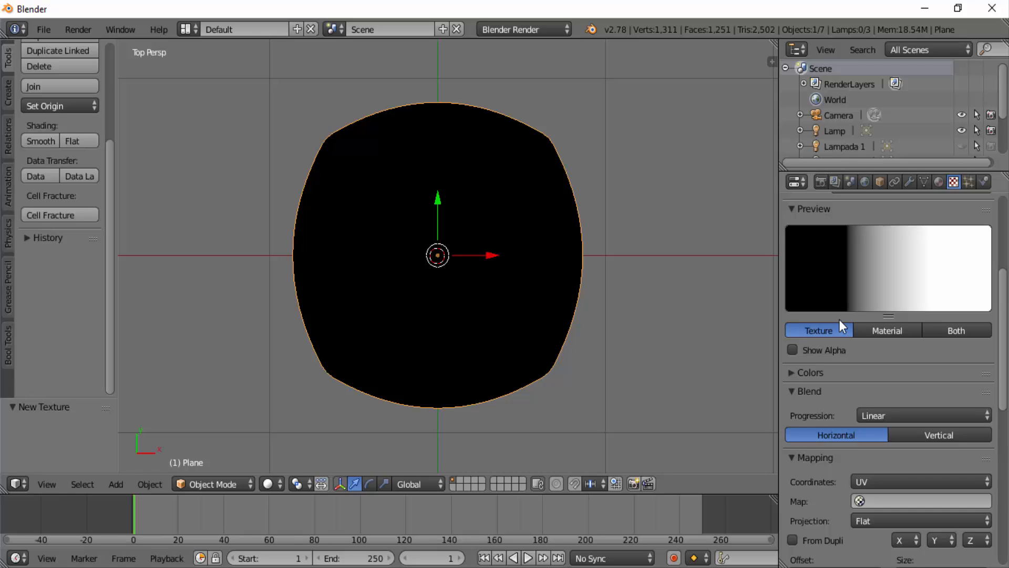
scroll(840, 319, down, 4)
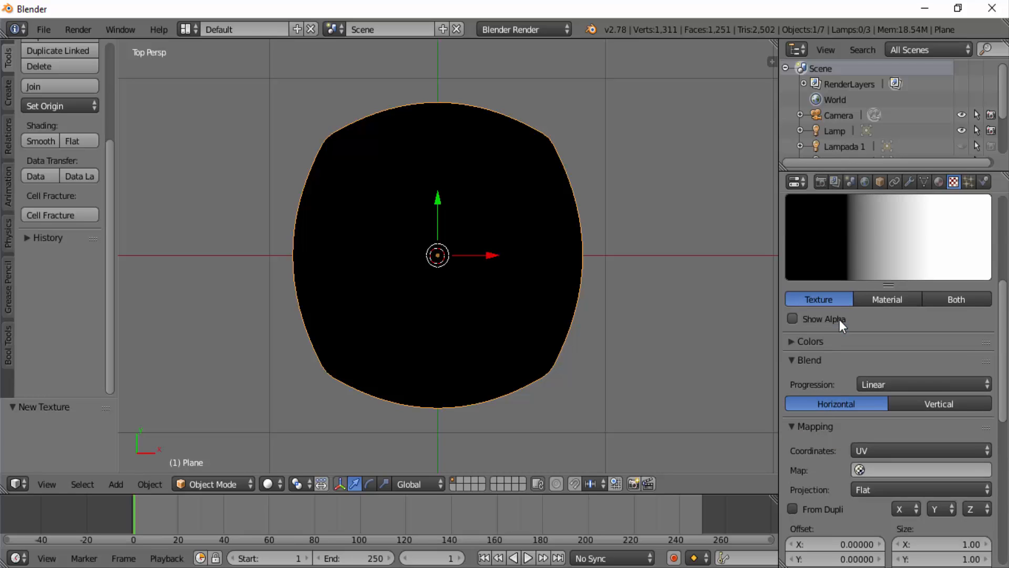
scroll(840, 319, down, 10)
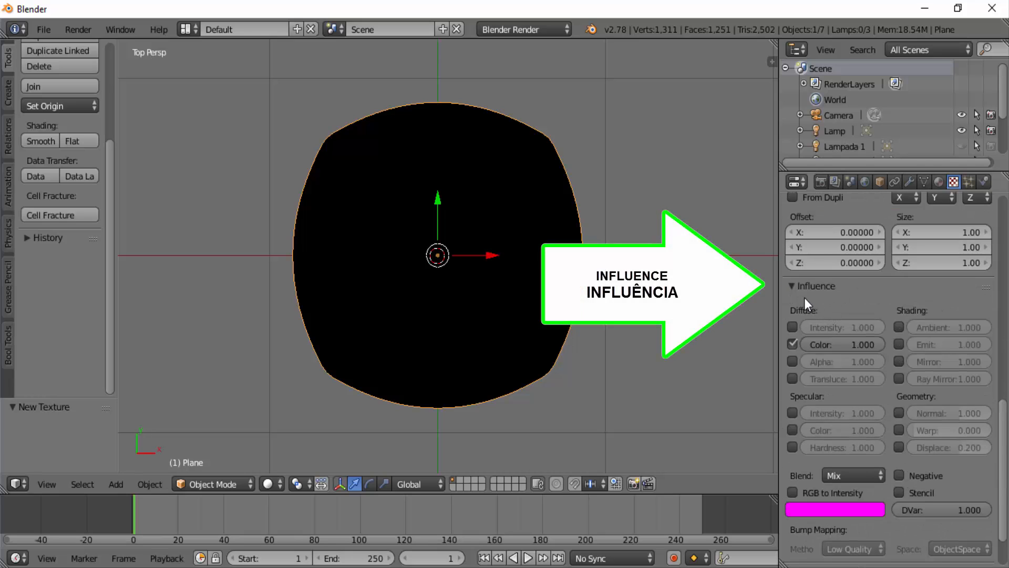
click(793, 362)
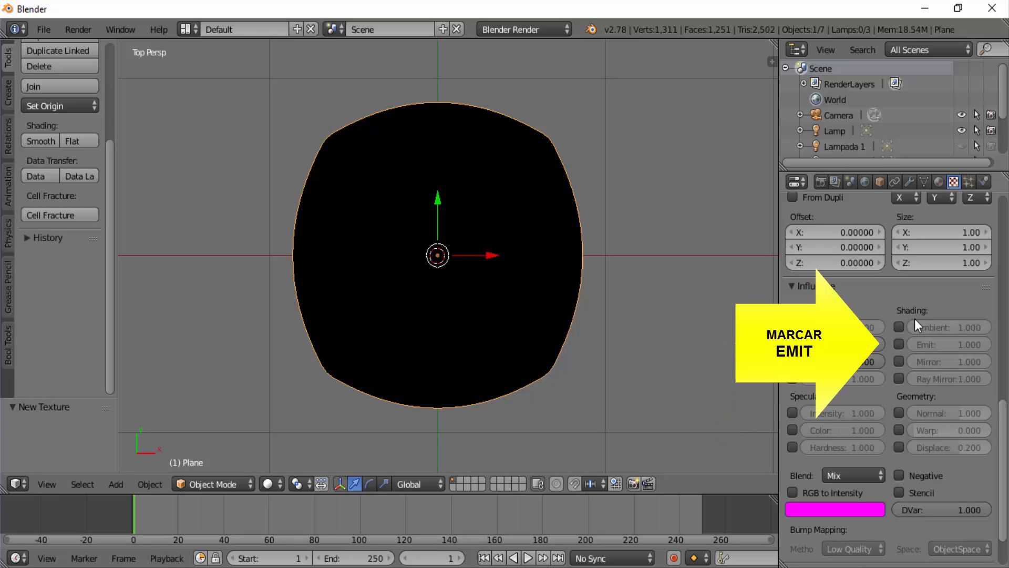
click(899, 344)
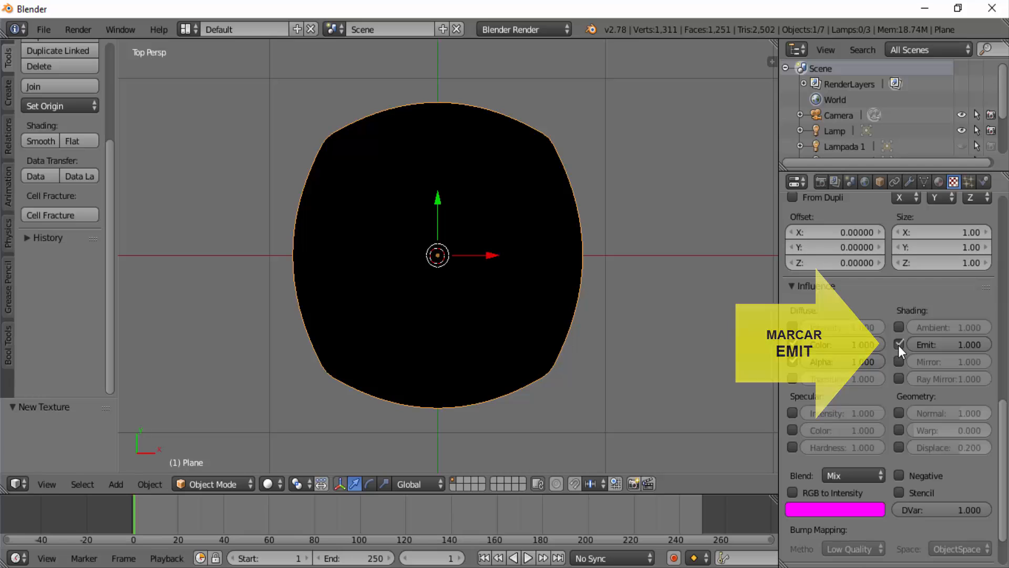
scroll(840, 367, down, 3)
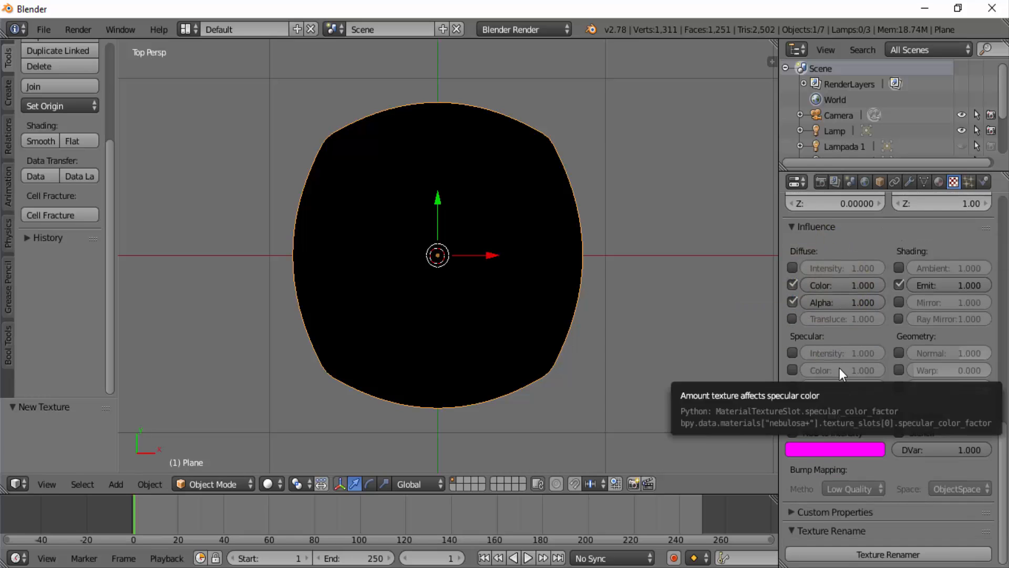
- Add a second texture in the next slot of the material with the type Image or Movie
scroll(840, 368, up, 6)
scroll(840, 368, up, 10)
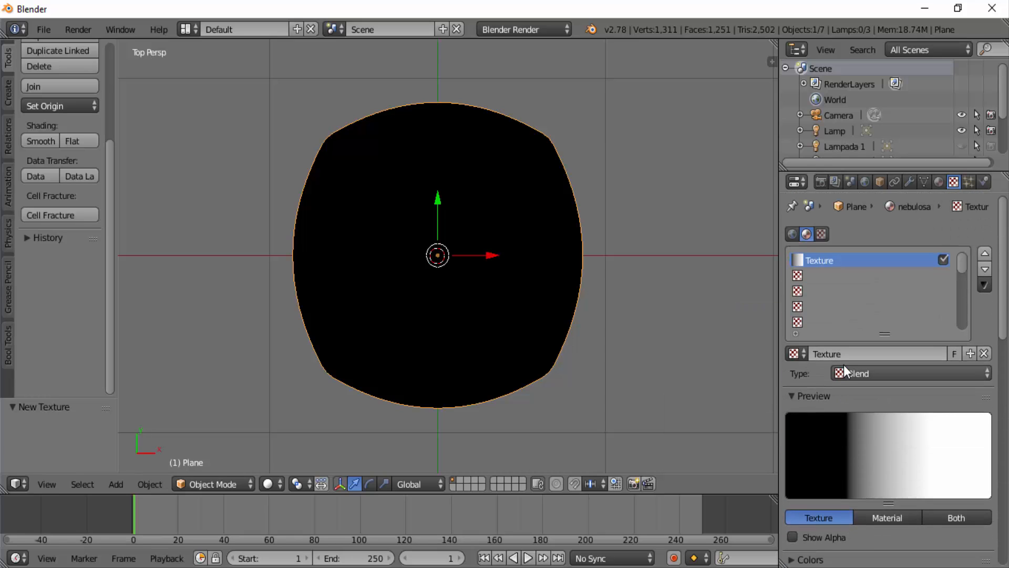
click(800, 279)
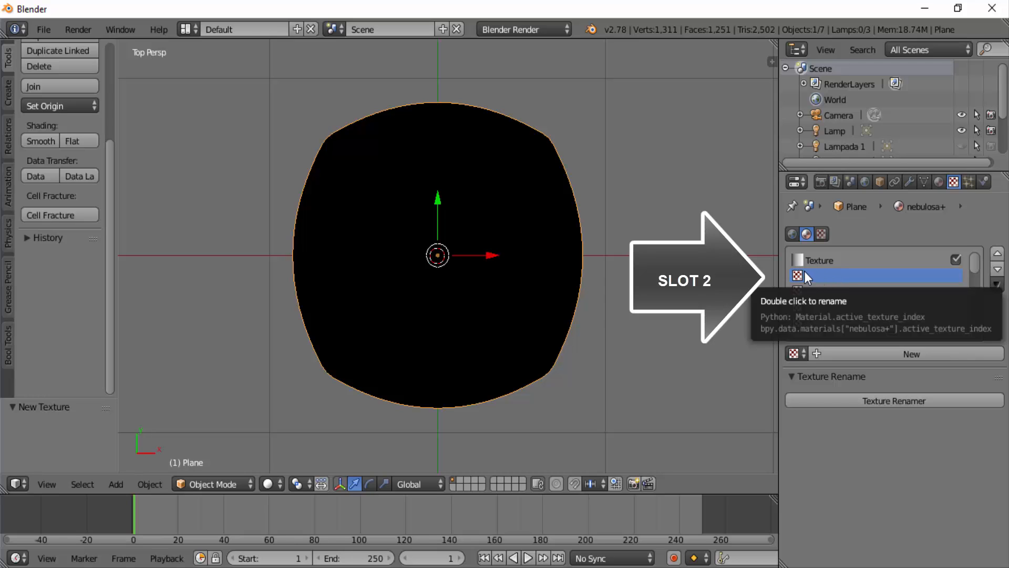
click(908, 354)
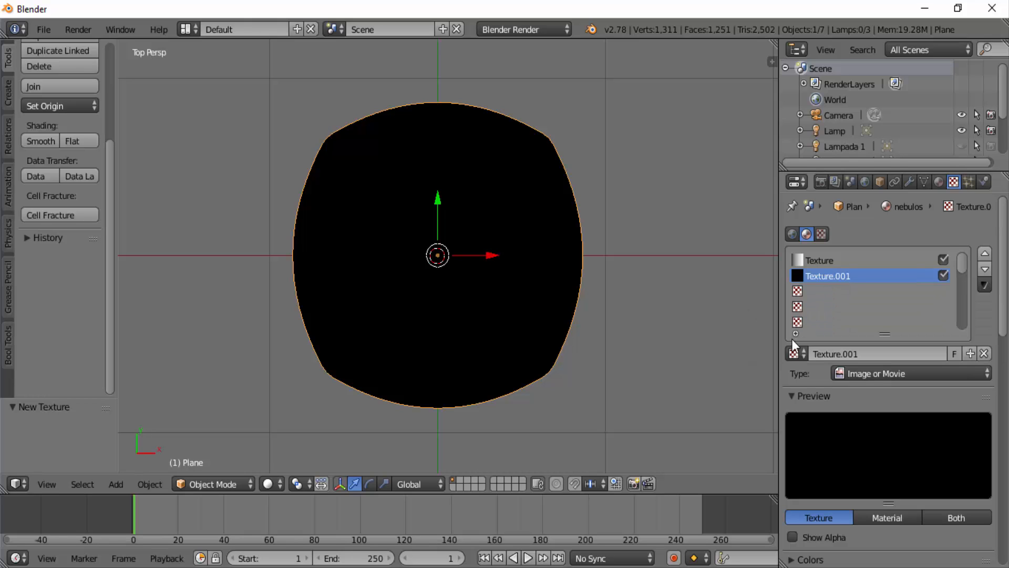
click(986, 373)
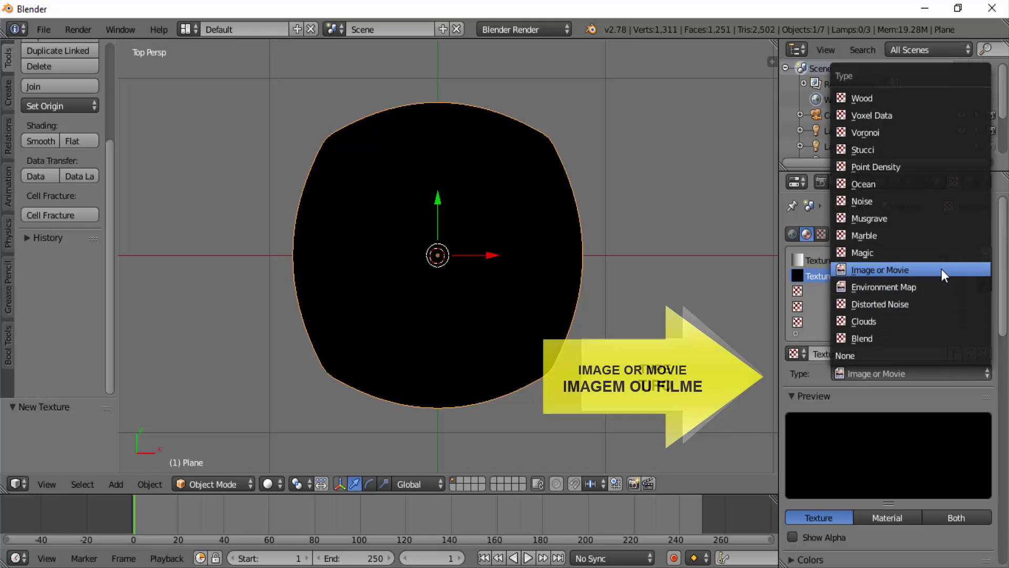
click(900, 269)
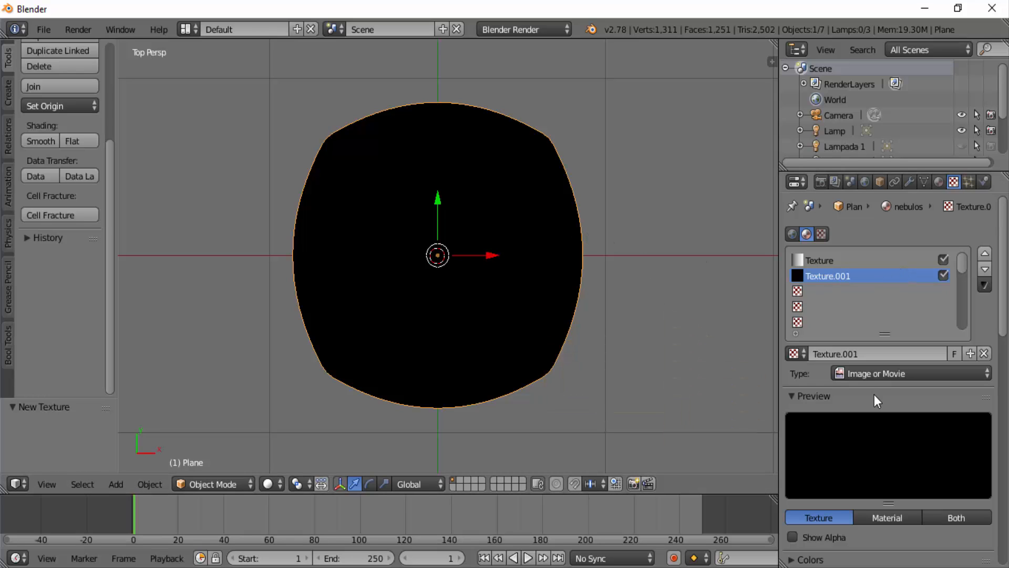
- Load fogo 1.jpg from the Downloads folder as the second texture's image, browsing the files as thumbnails
scroll(887, 391, down, 8)
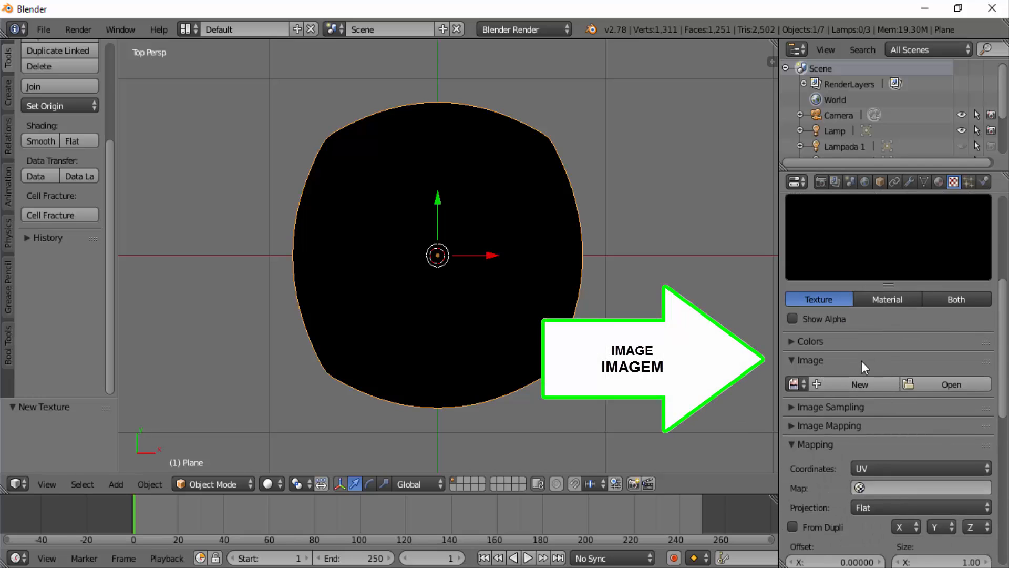
click(951, 384)
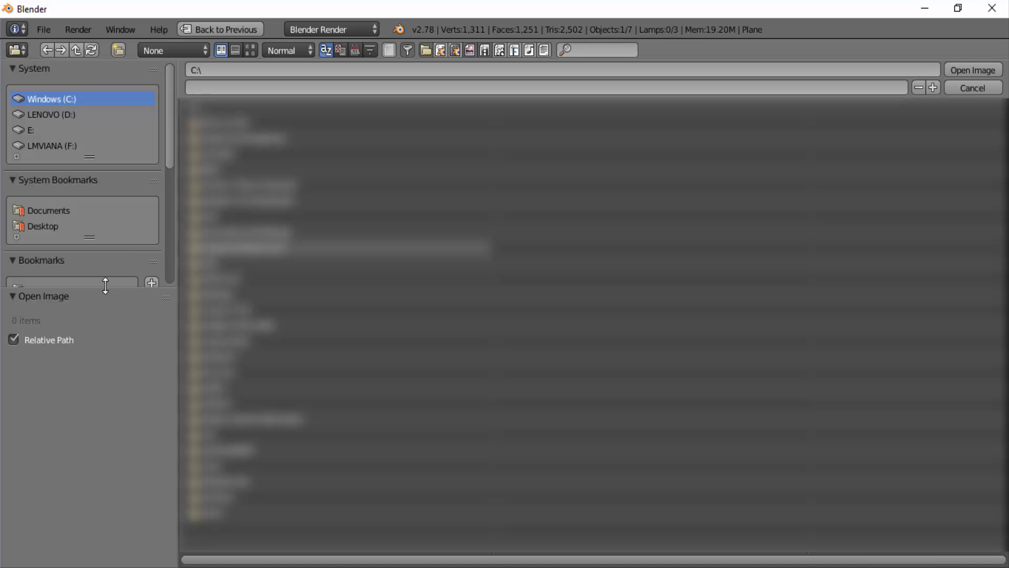
drag(105, 286, 105, 313)
click(74, 290)
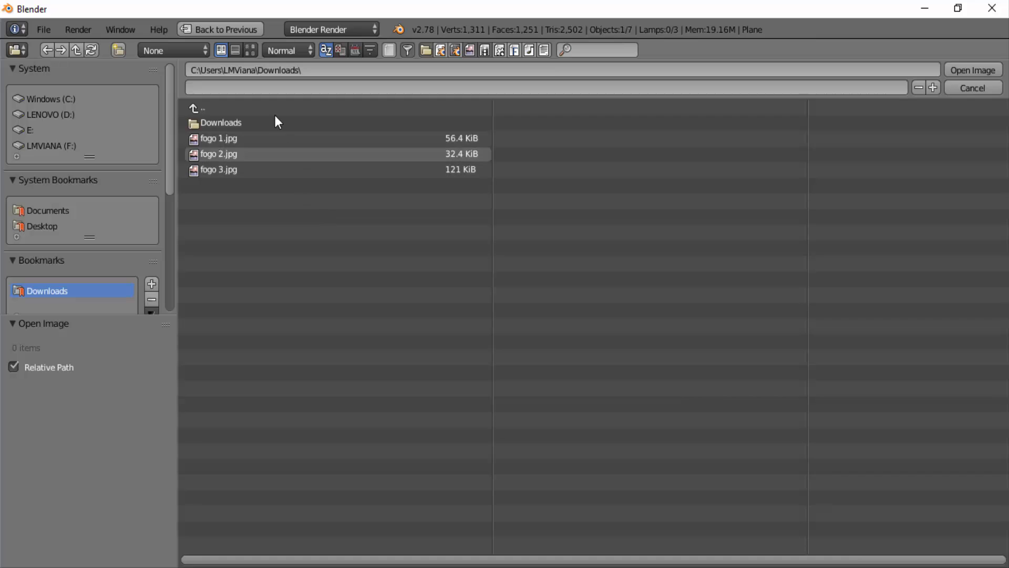
click(250, 50)
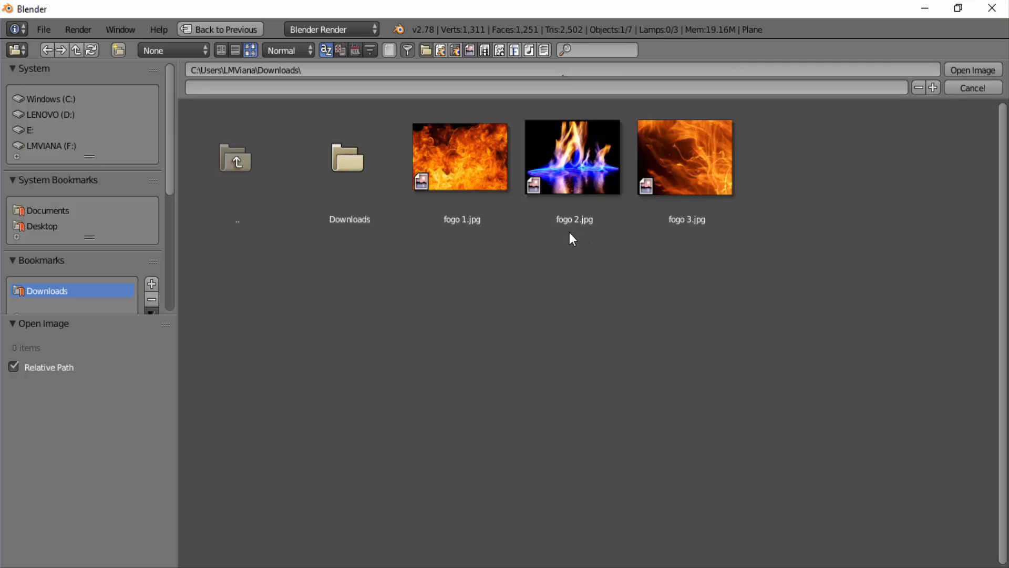
click(472, 154)
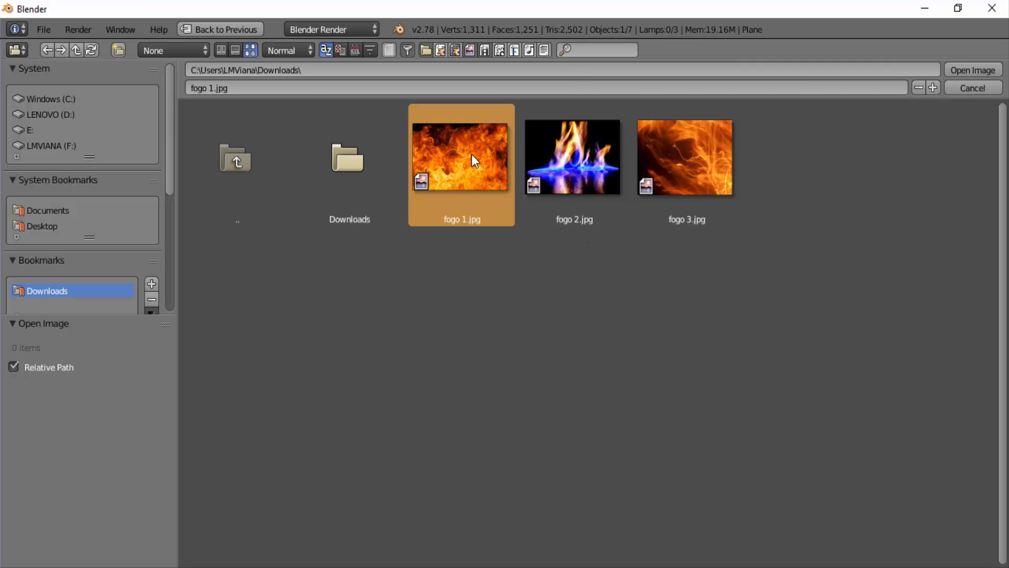
click(955, 70)
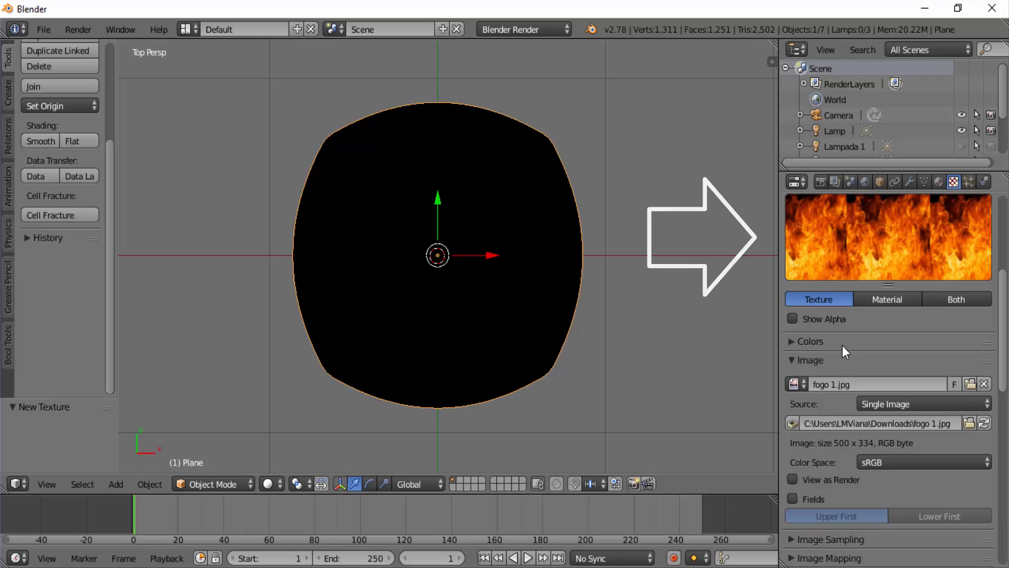
- Enable Calculate for alpha in the fire texture's image sampling settings
scroll(842, 345, down, 2)
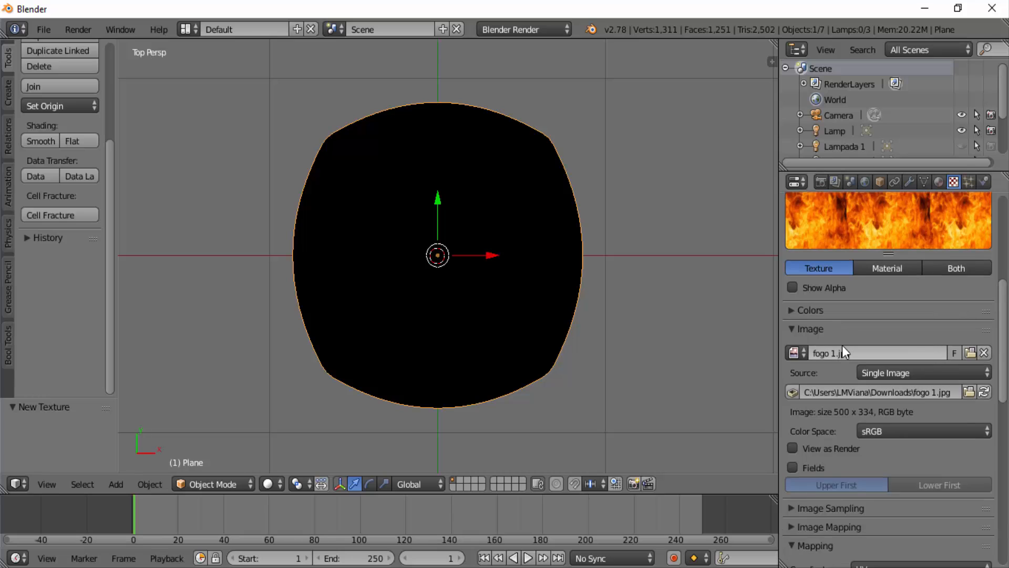
scroll(842, 345, down, 6)
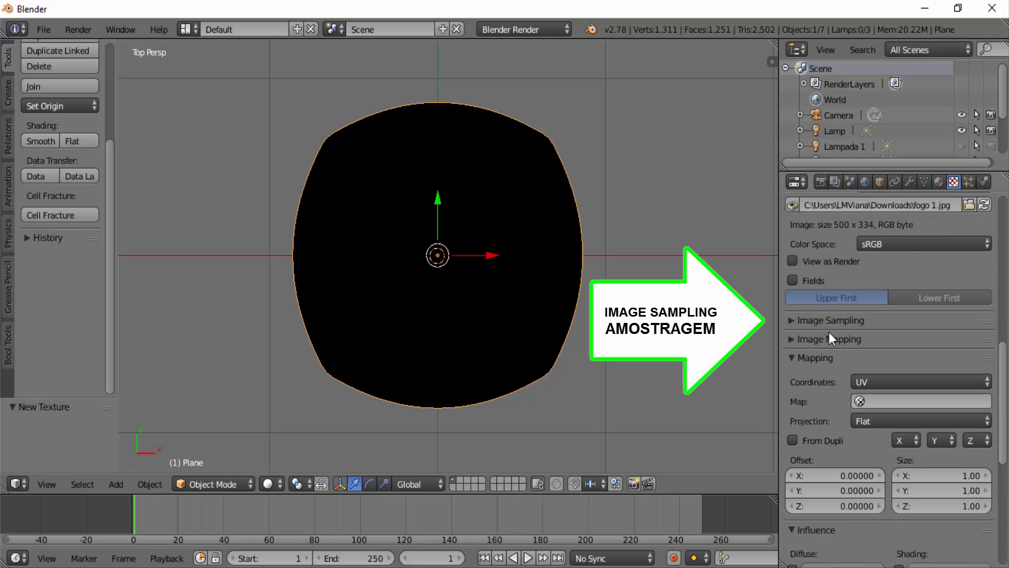
click(803, 323)
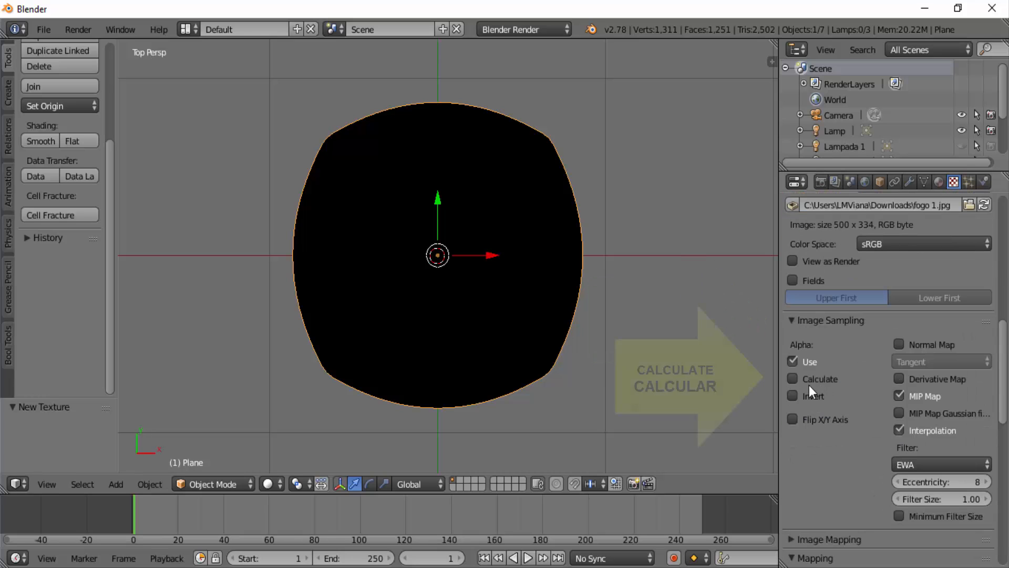
click(791, 379)
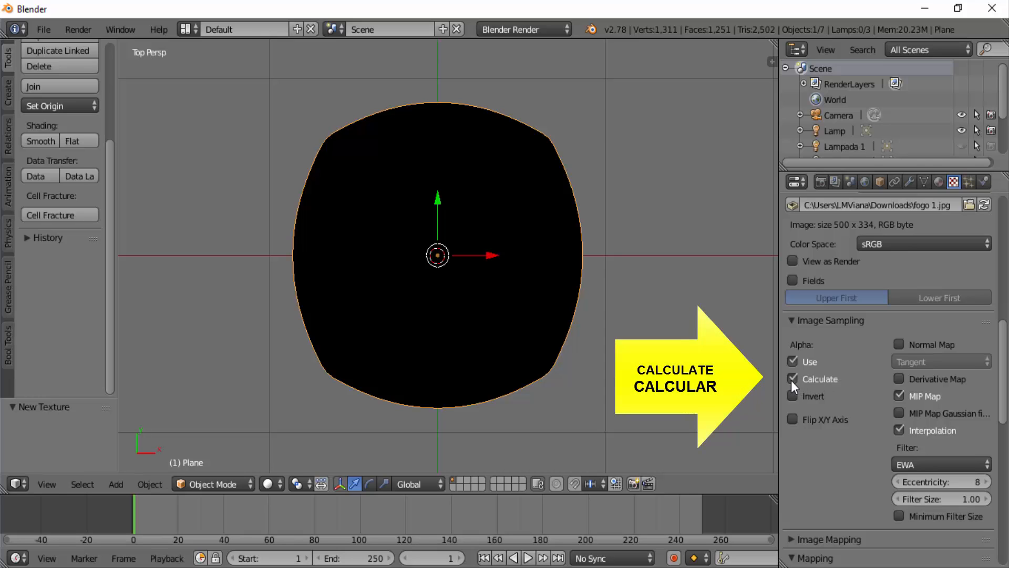
- Enable Alpha alongside Color in the fire texture's diffuse influence settings
scroll(865, 379, down, 5)
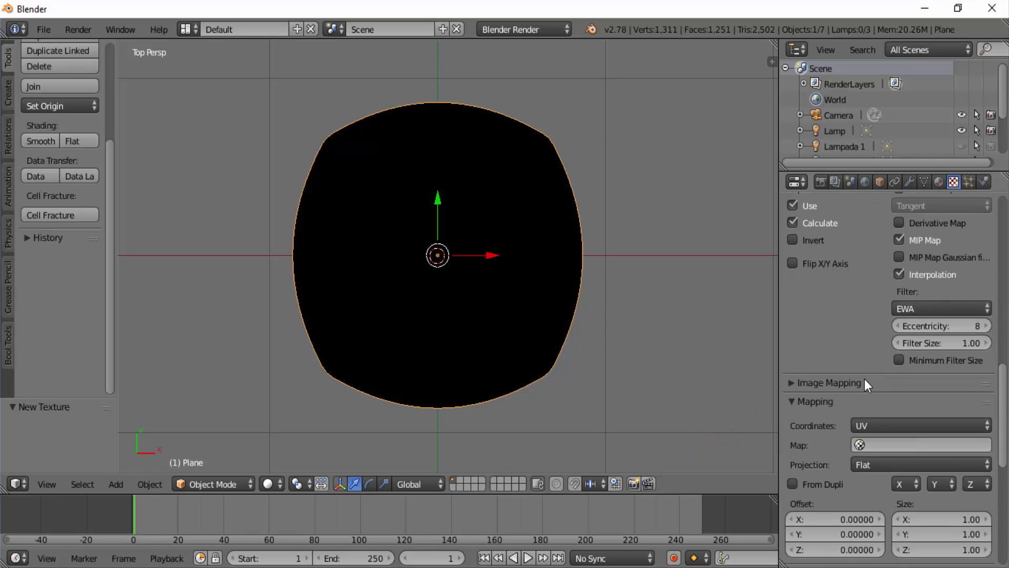
scroll(863, 379, down, 10)
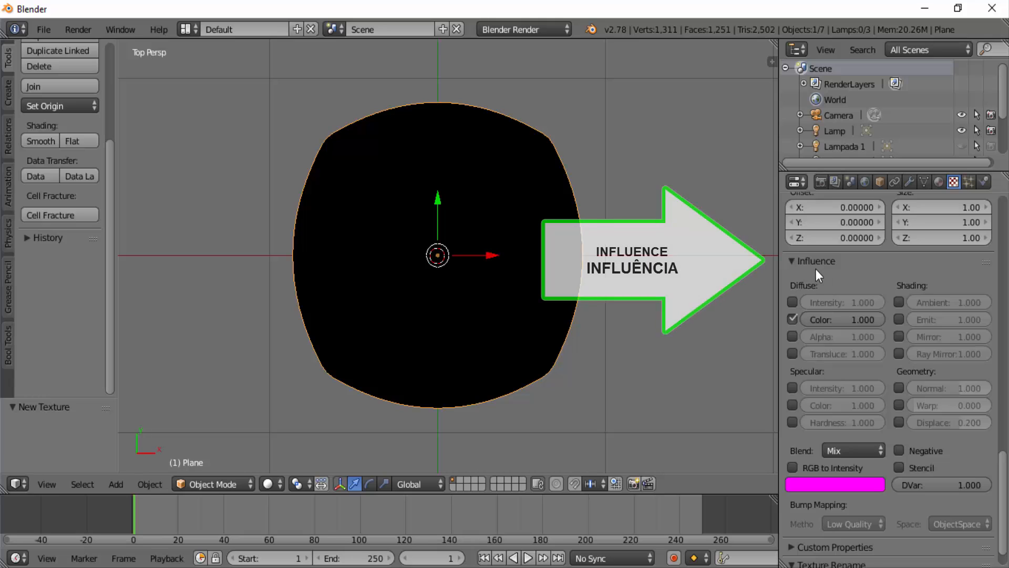
click(792, 317)
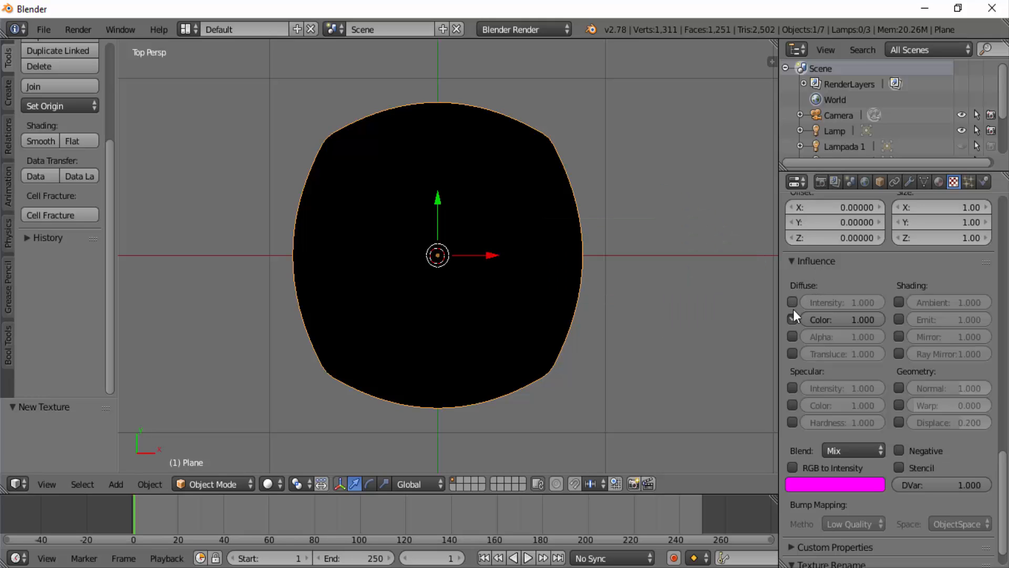
click(796, 339)
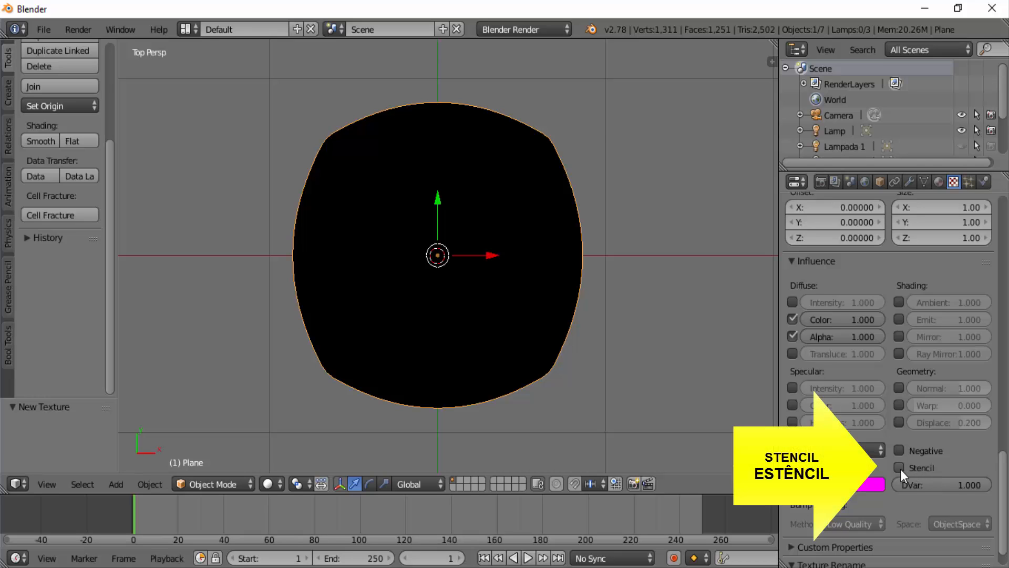
- Switch the fire texture's preview to show the material on a flat plane
scroll(897, 468, up, 5)
scroll(899, 467, up, 12)
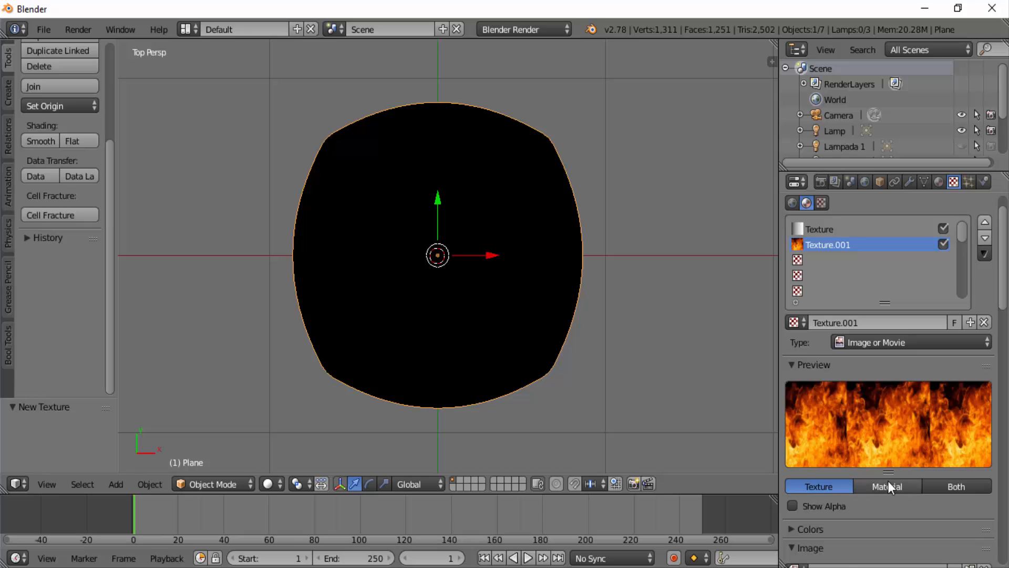
click(888, 482)
click(980, 388)
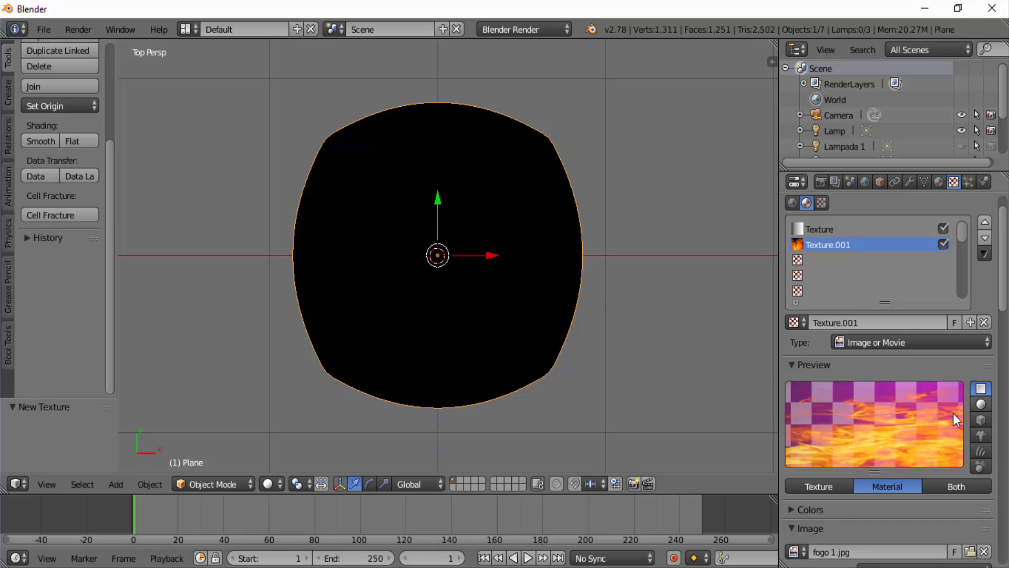
scroll(896, 423, down, 3)
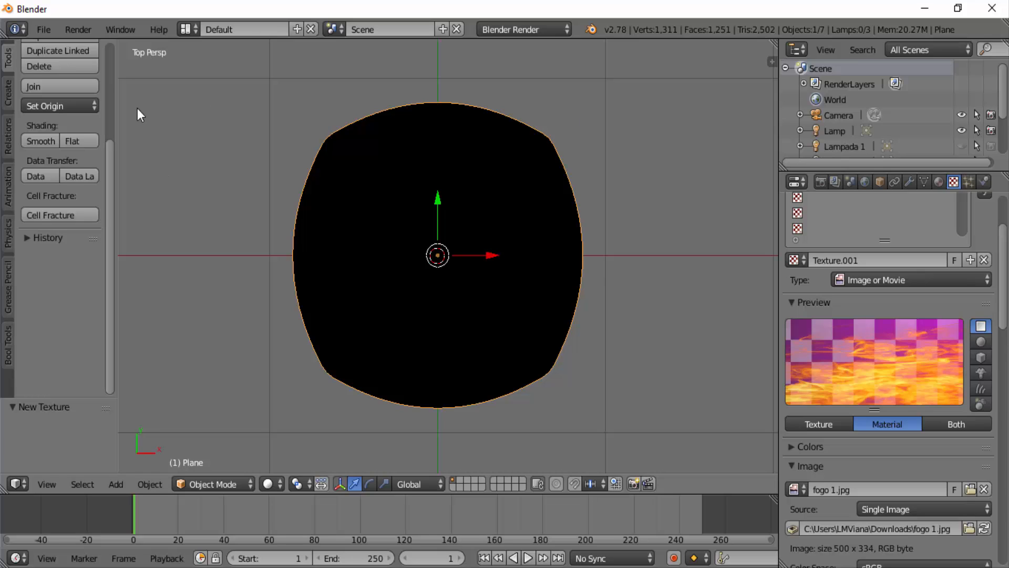
- Hide the tool shelf in the 3D view
key(t)
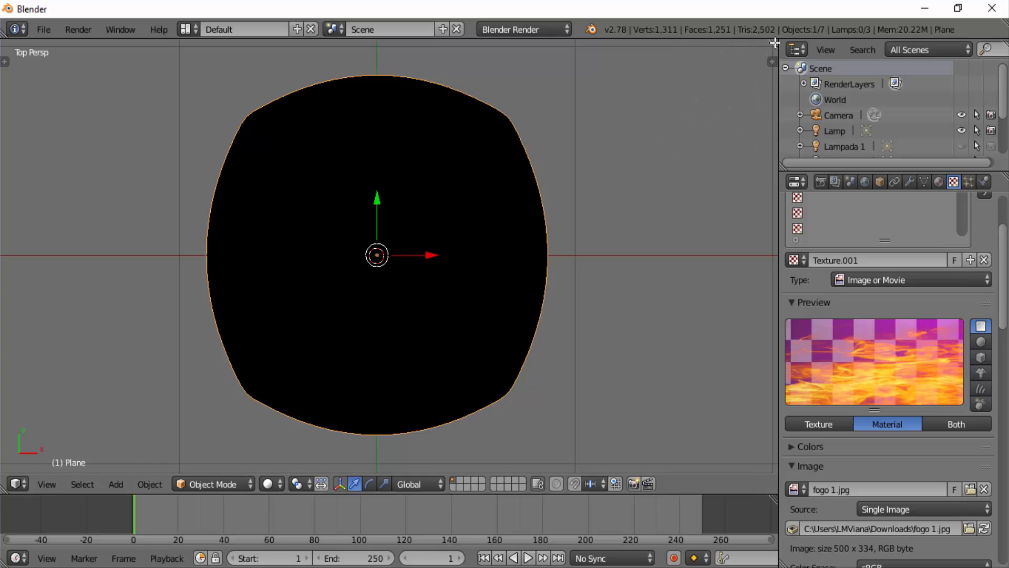
- Split the 3D view vertically into two equal areas and turn the second area into a UV/Image Editor
drag(774, 43, 392, 81)
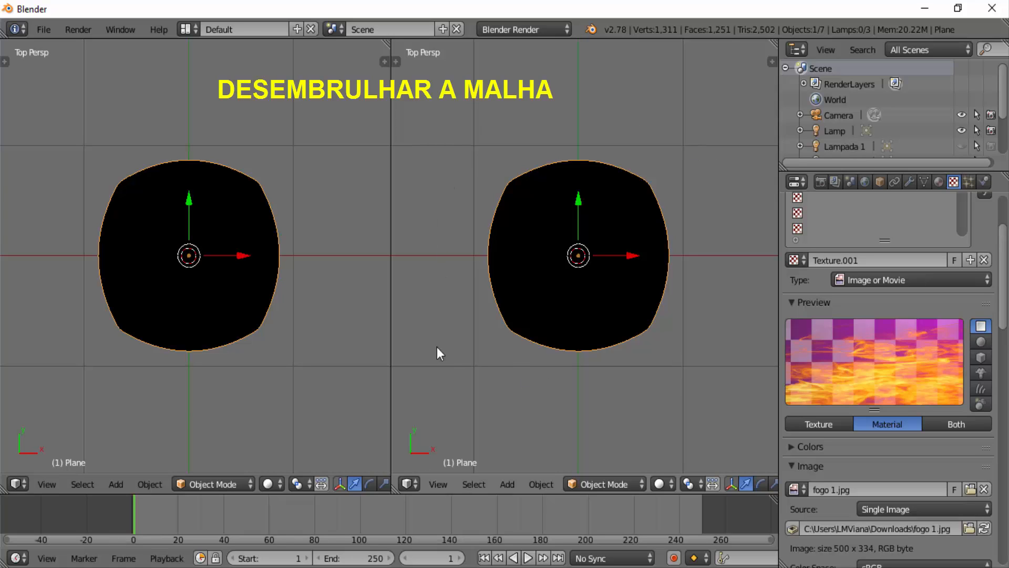
click(410, 484)
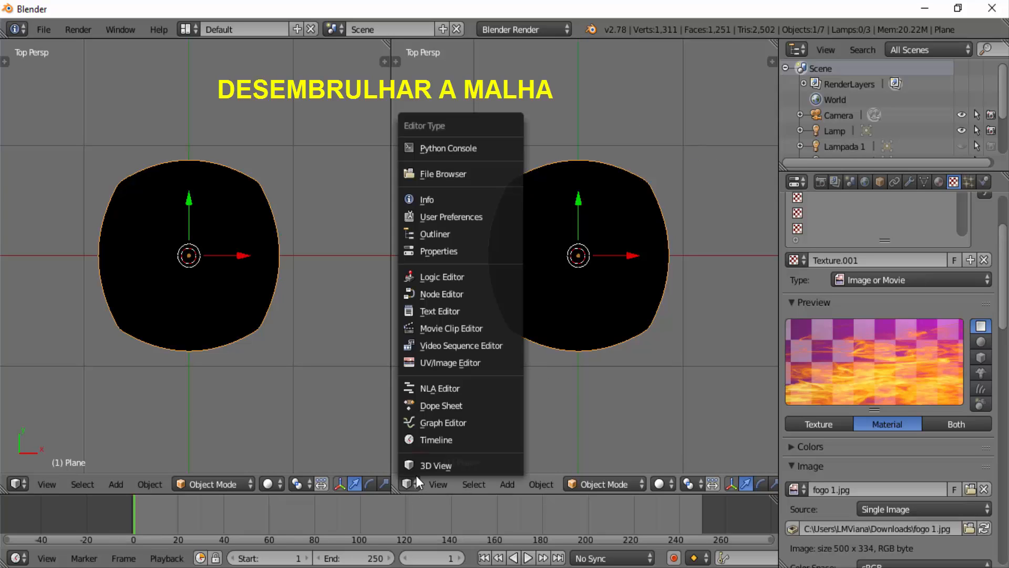
click(480, 362)
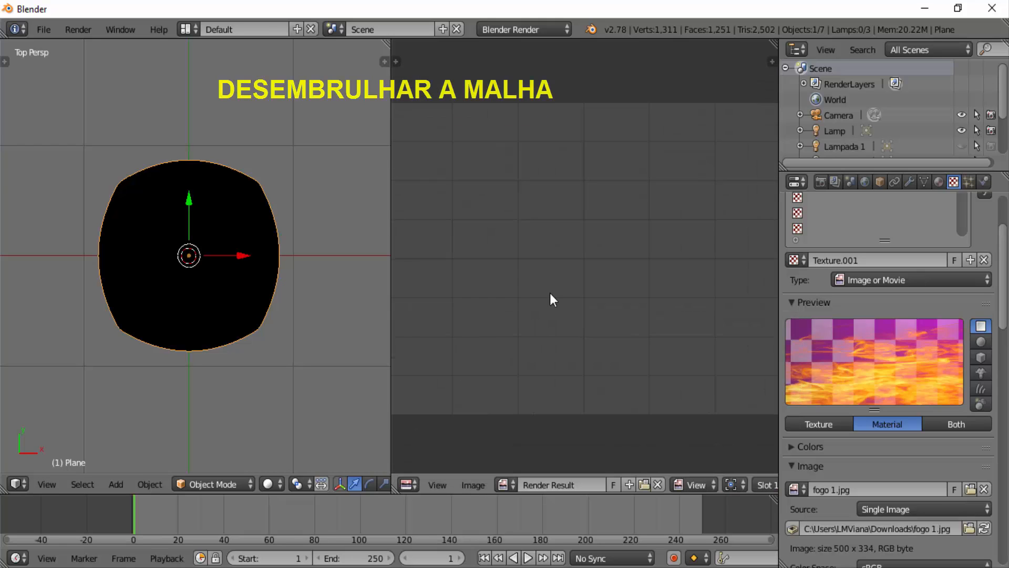
- Display the image fogo 1.jpg in the UV/Image Editor
scroll(551, 300, down, 2)
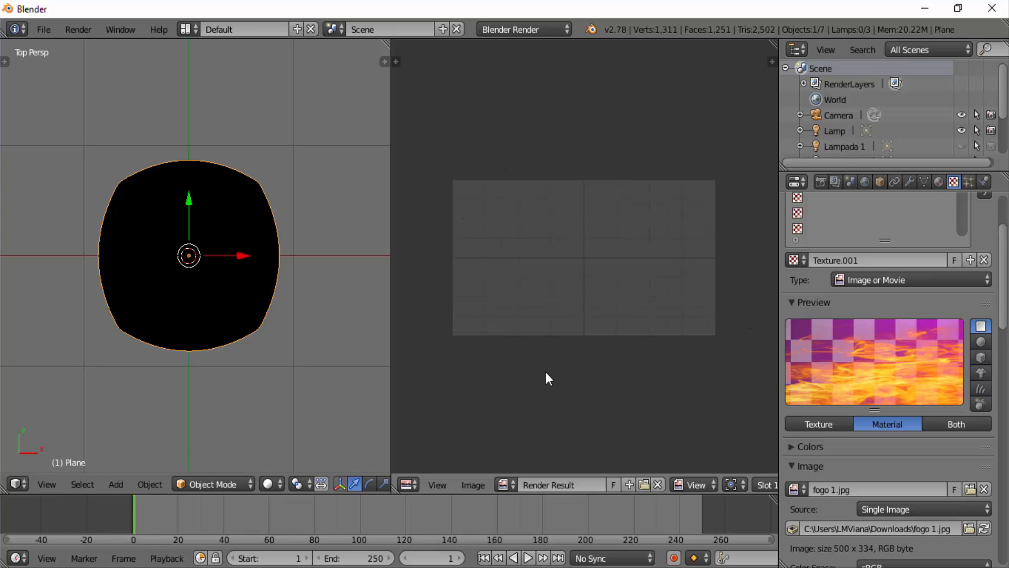
click(513, 484)
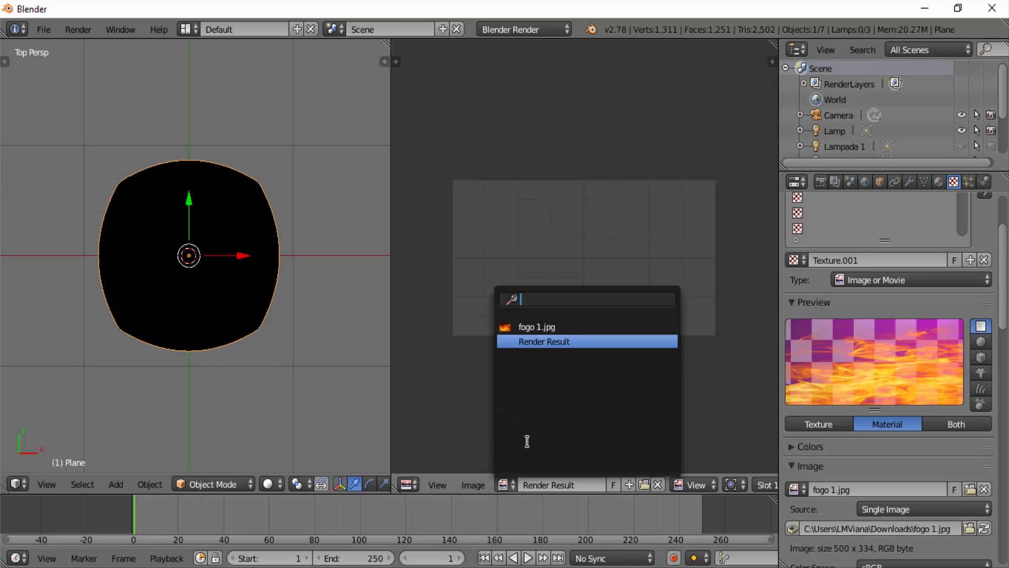
click(539, 326)
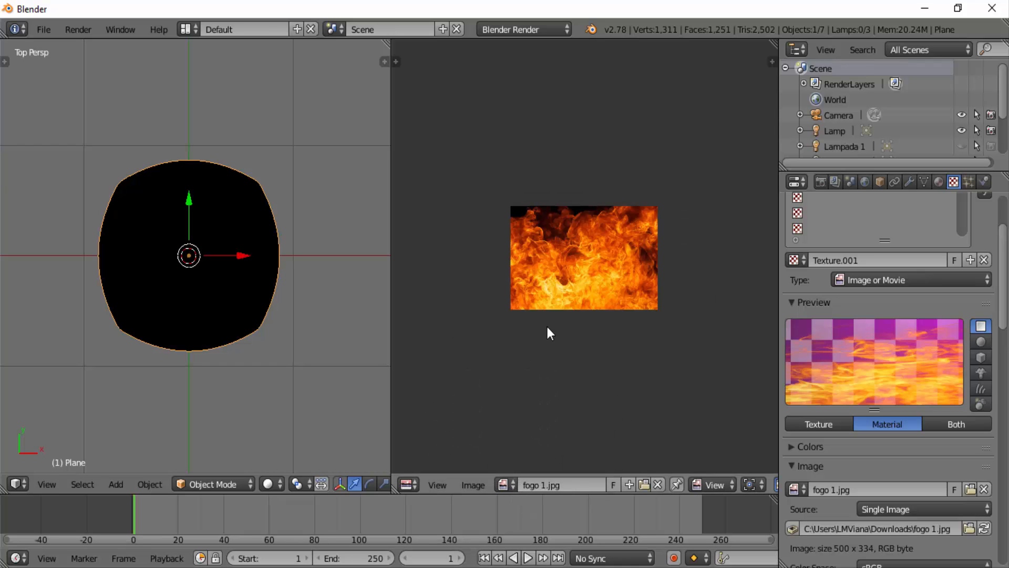
scroll(569, 286, up, 3)
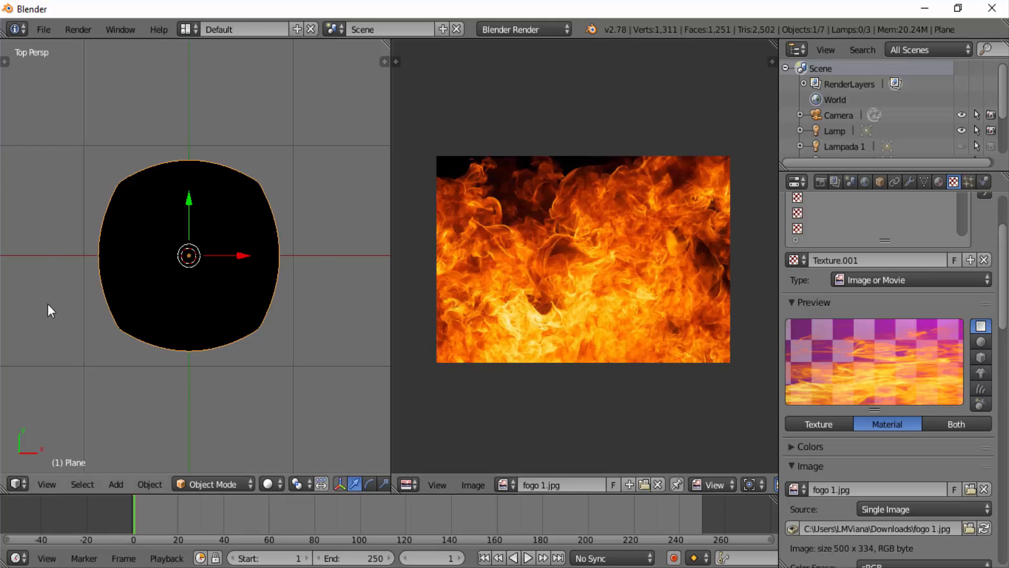
- Unwrap the plane's whole mesh with Project from View (Bounds) and scale the UV layout down to fit inside the fire image
click(203, 484)
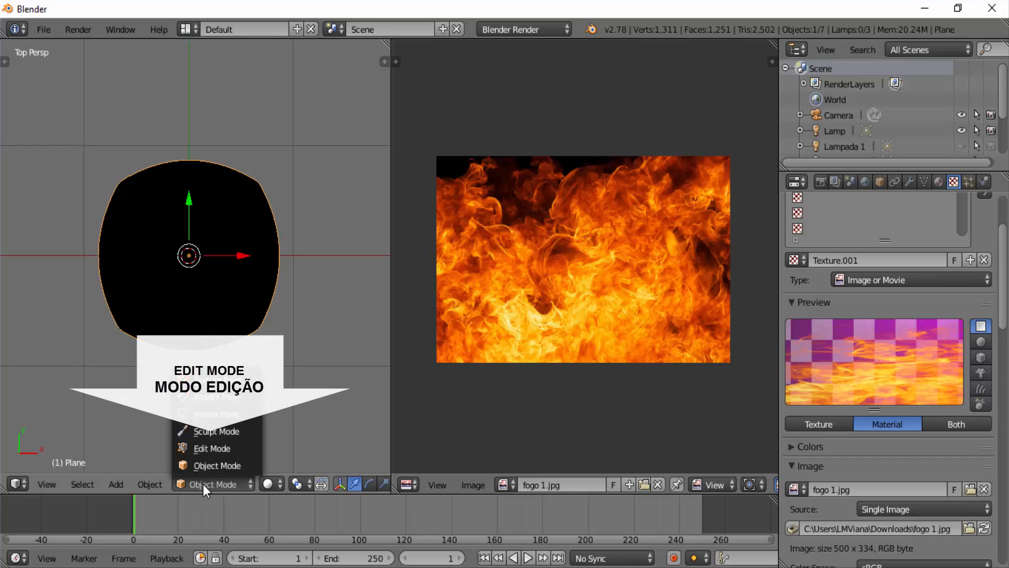
click(222, 450)
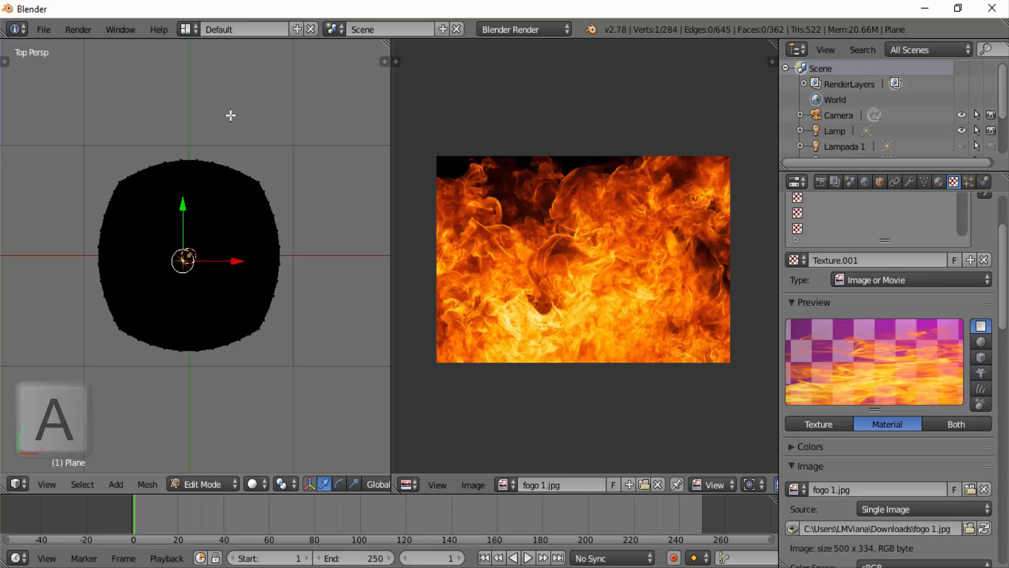
key(a)
key(a)
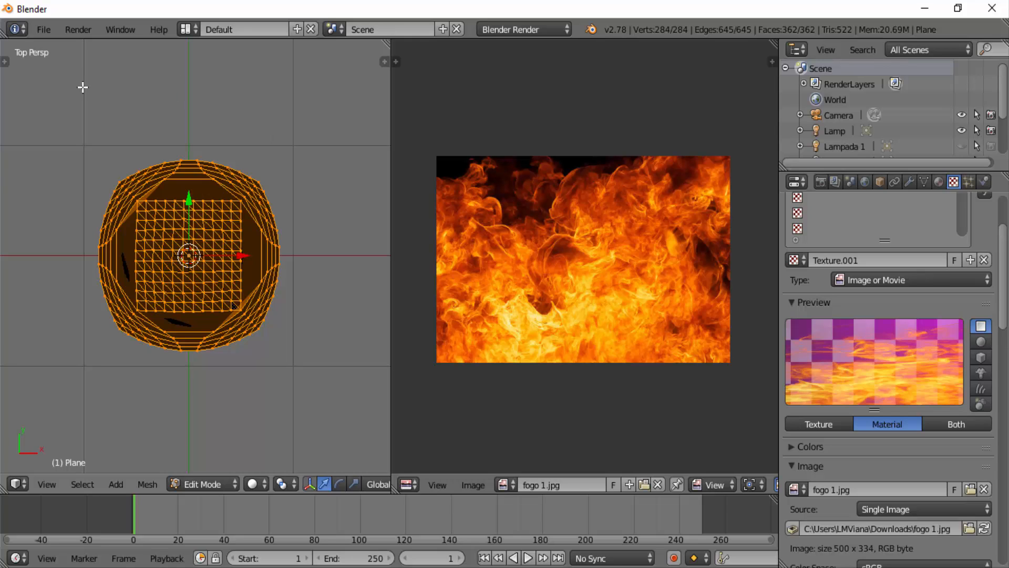
key(u)
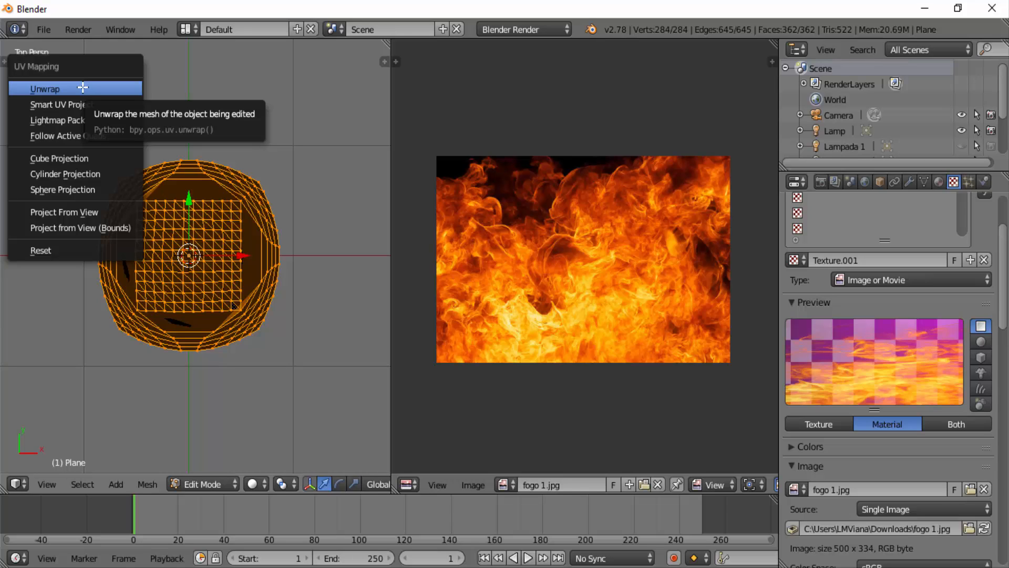
click(62, 227)
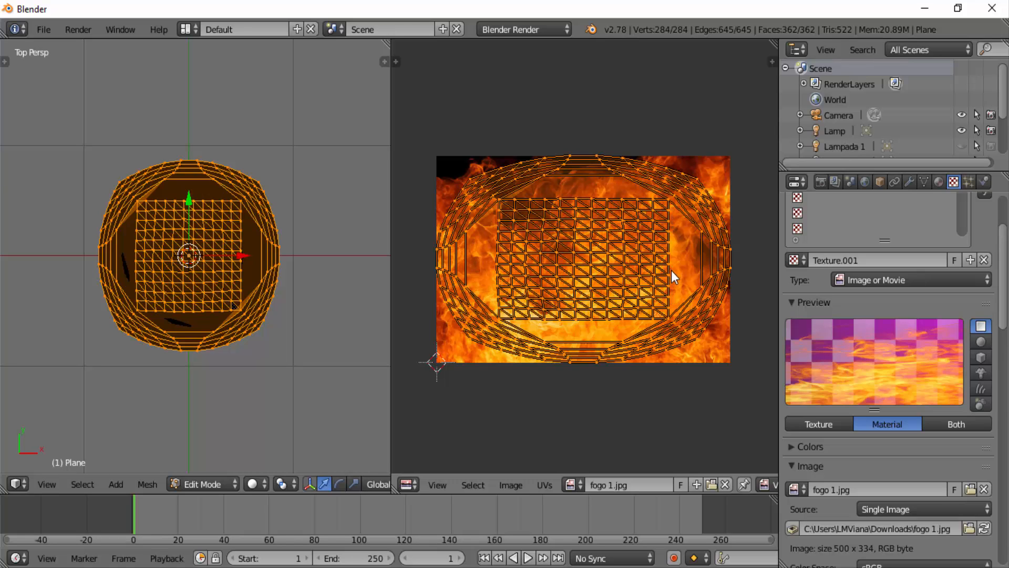
key(s)
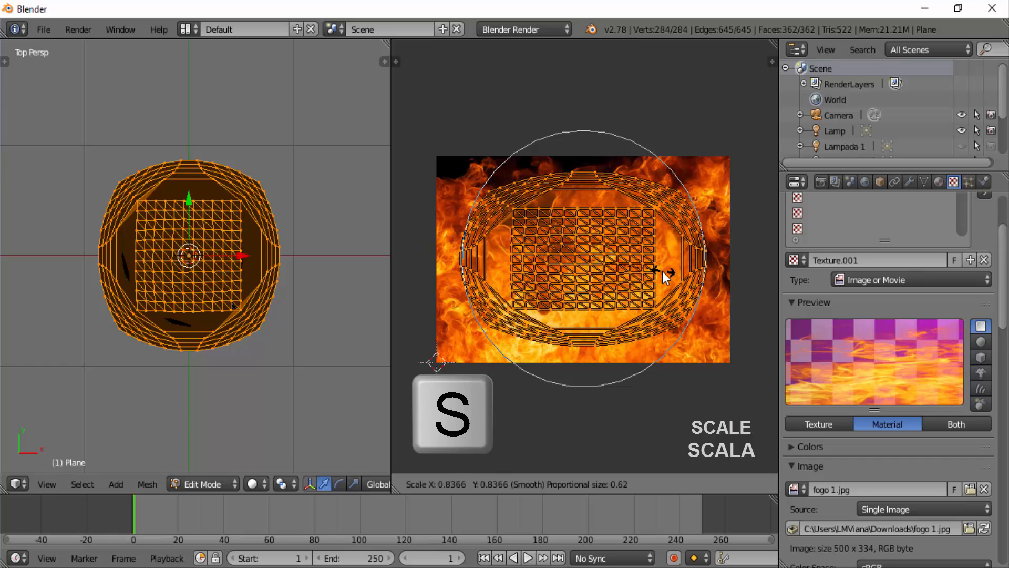
click(658, 269)
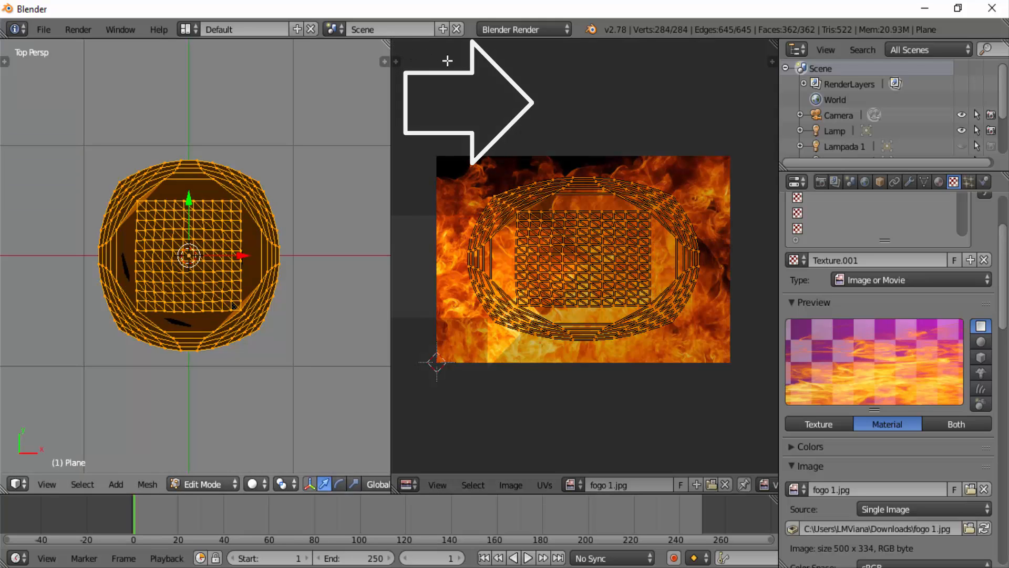
- Merge the split areas back into a single 3D view and set its viewport shading to Texture
drag(463, 63, 464, 68)
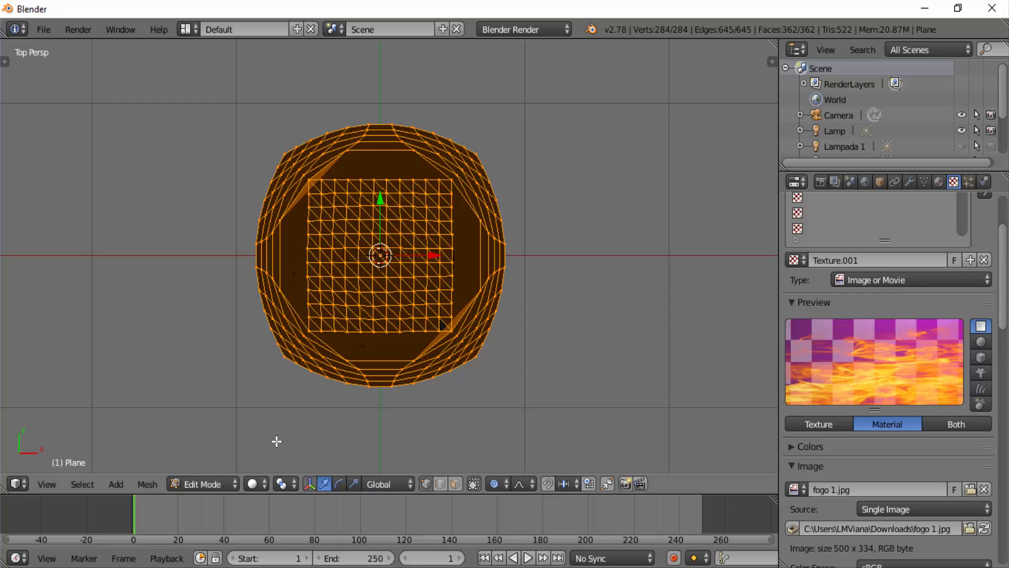
click(264, 484)
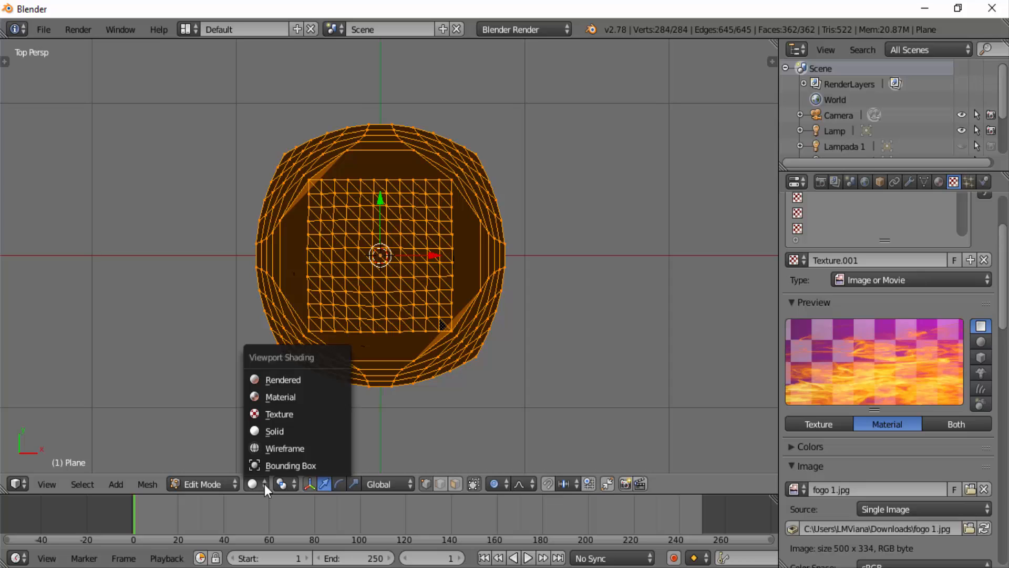
click(289, 415)
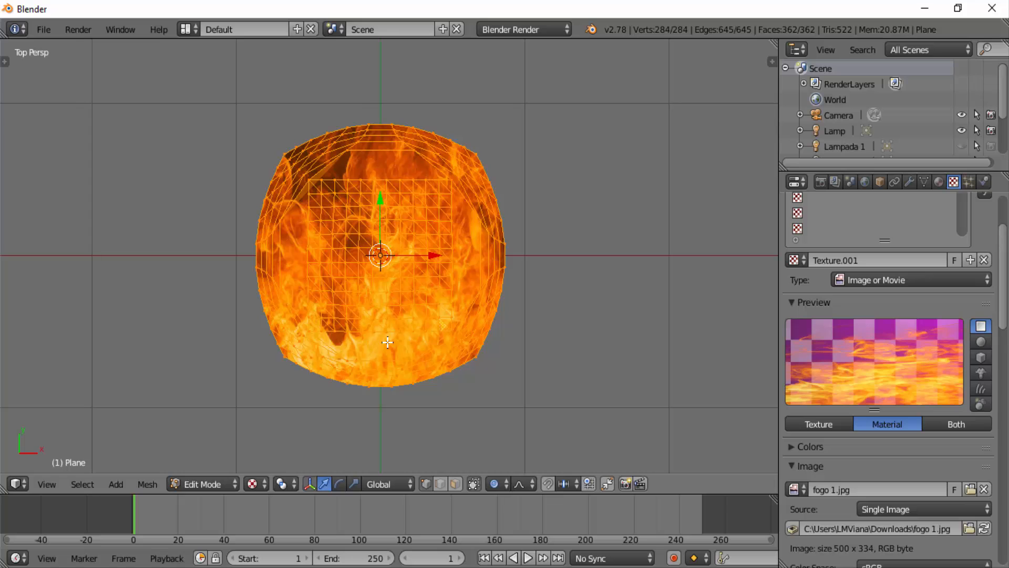
scroll(387, 342, up, 2)
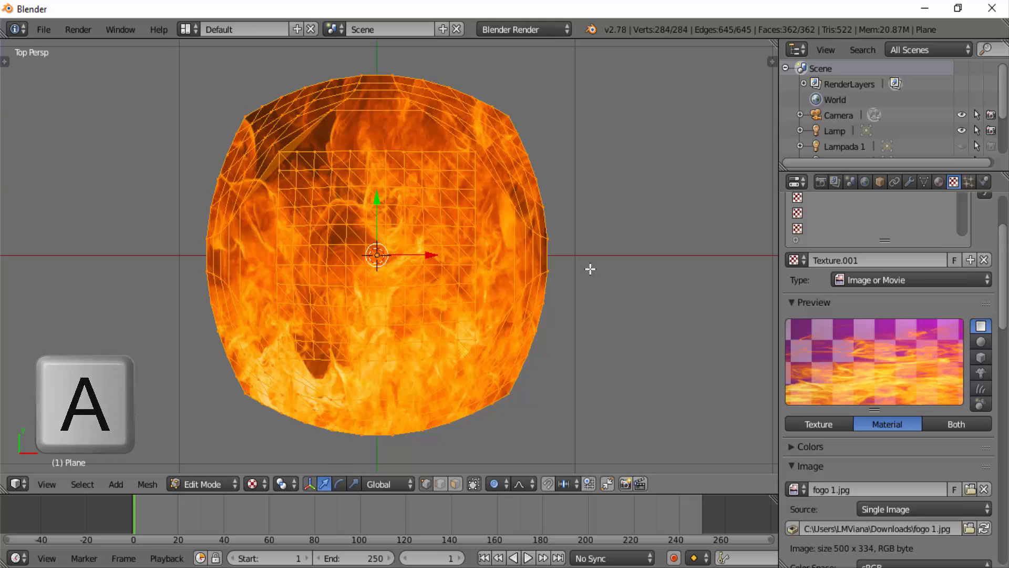
- Clear the mesh selection and circle-select a small group of vertices at the centre of the mesh's inner grid
key(a)
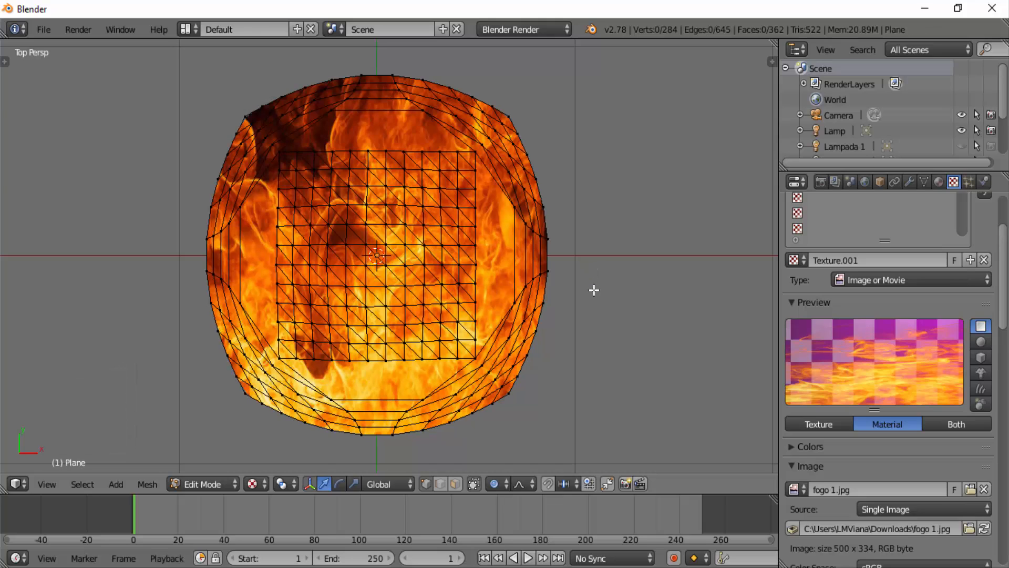
key(c)
scroll(628, 232, up, 3)
scroll(621, 231, down, 5)
scroll(622, 236, up, 3)
scroll(622, 237, down, 6)
scroll(621, 238, up, 4)
scroll(605, 231, up, 5)
scroll(606, 227, down, 6)
scroll(605, 226, up, 4)
scroll(365, 252, down, 1)
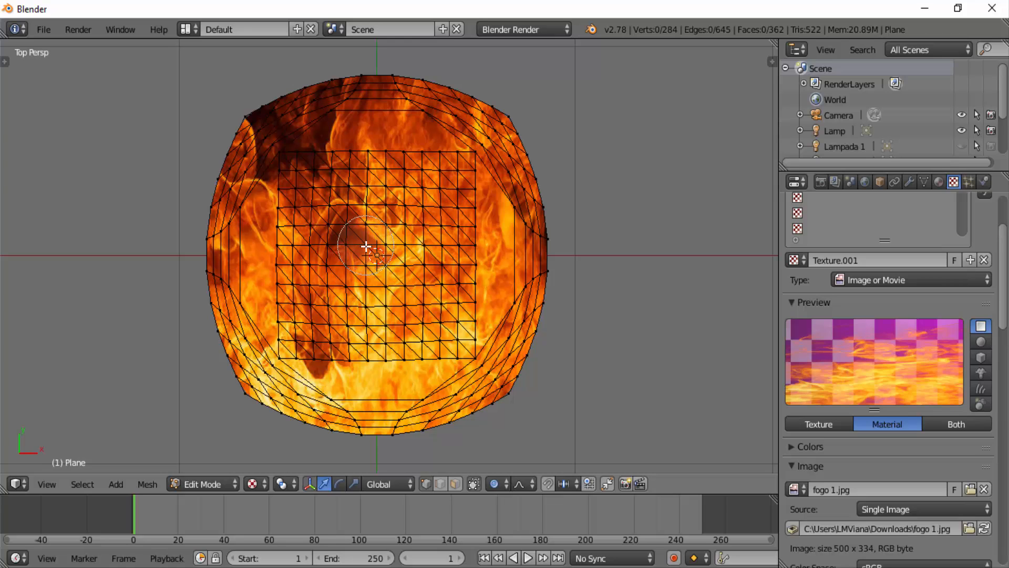
click(367, 247)
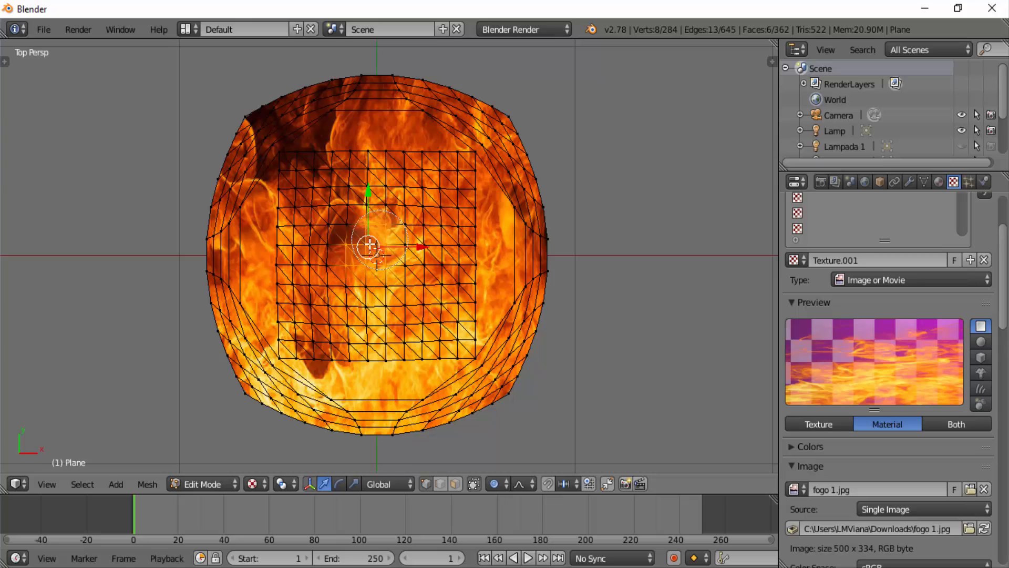
click(356, 231)
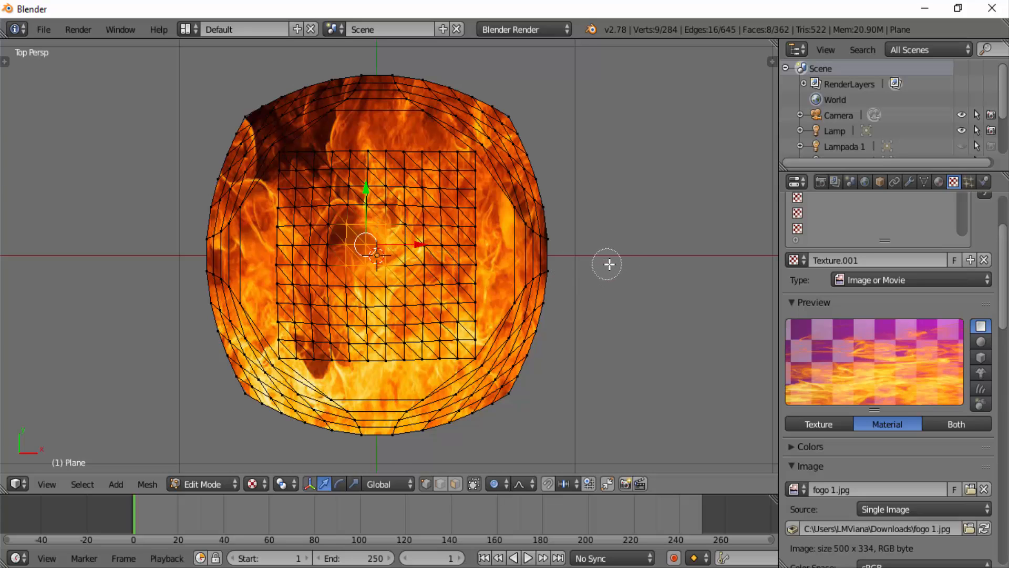
key(Escape)
- Twist the mesh by rotating the selected centre vertices about the global Z axis with smooth proportional editing of size 0.62
key(r)
key(z)
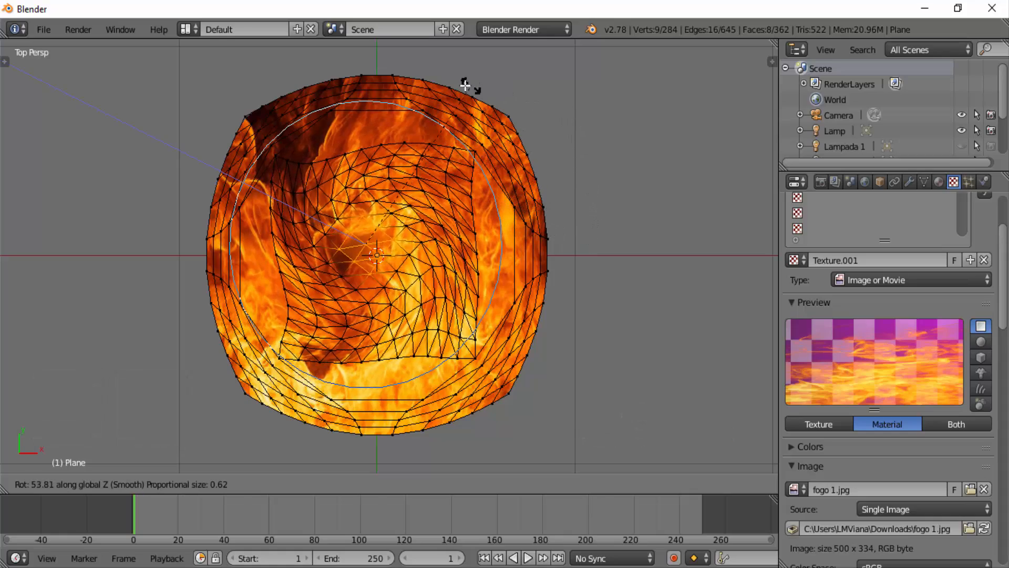
click(374, 103)
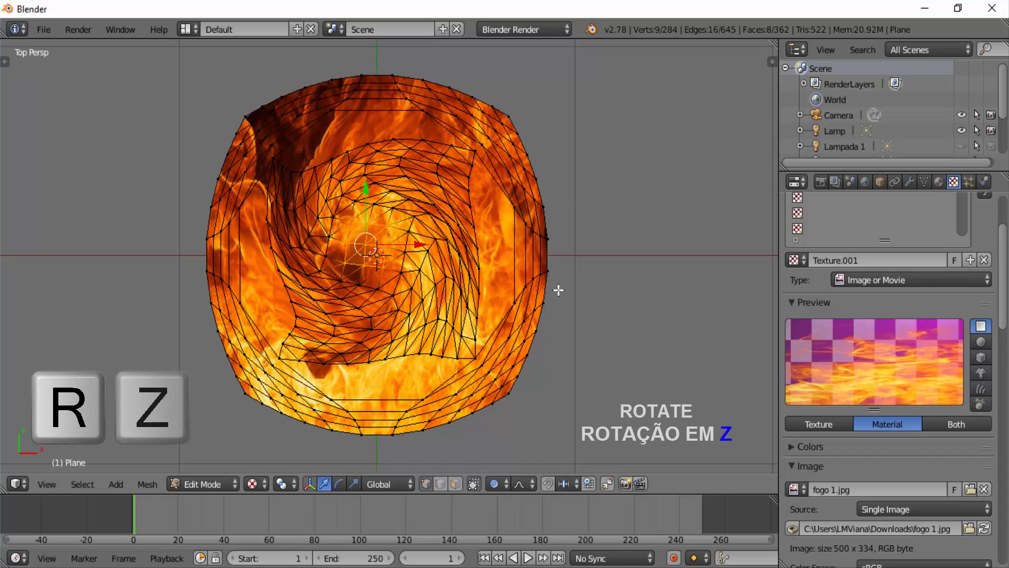
- Rotate the centre vertices again by about 159° around the global Z axis, with the proportional size enlarged to 0.91
key(r)
key(z)
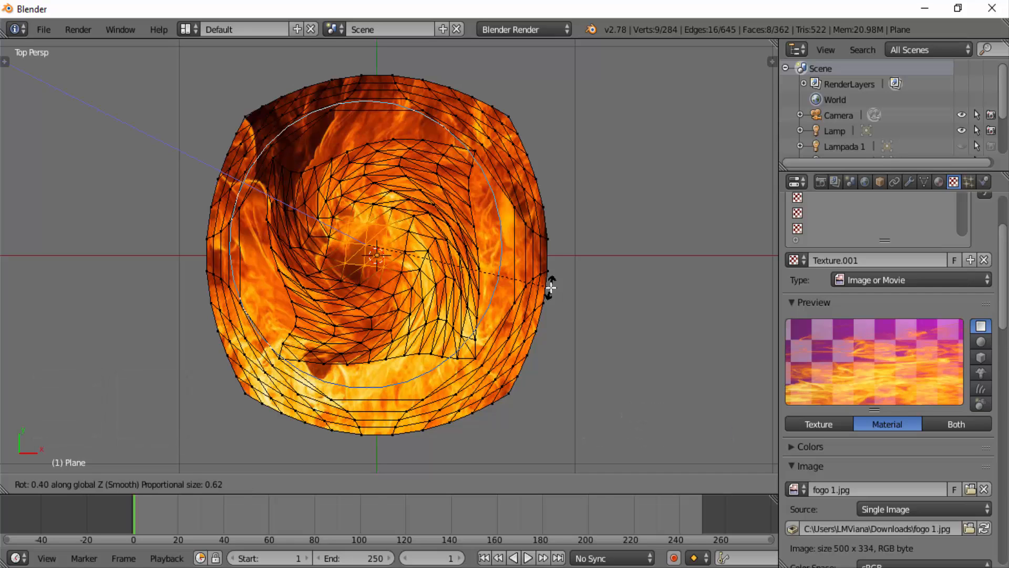
scroll(551, 287, up, 1)
scroll(551, 288, down, 1)
scroll(551, 287, down, 4)
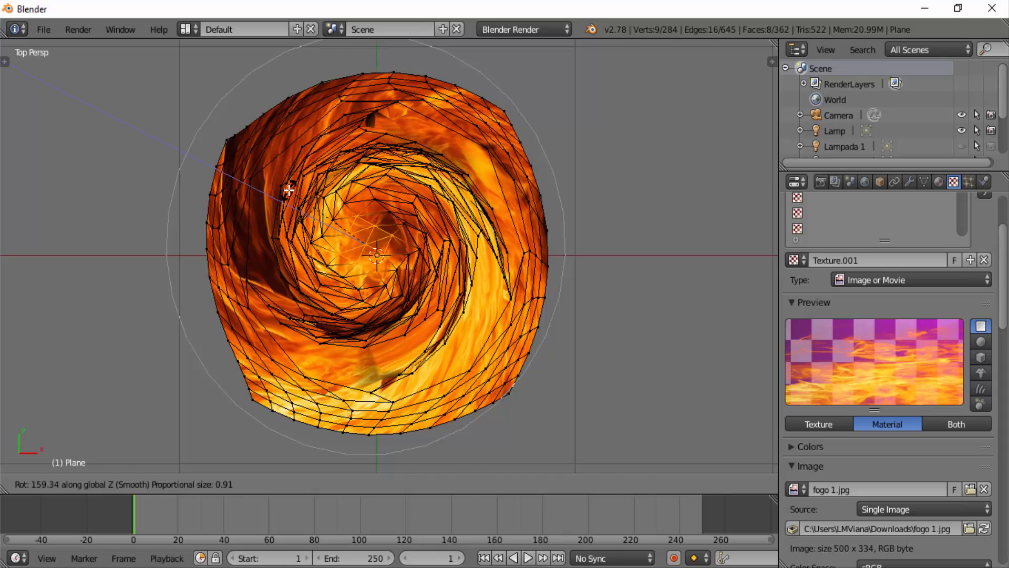
click(289, 190)
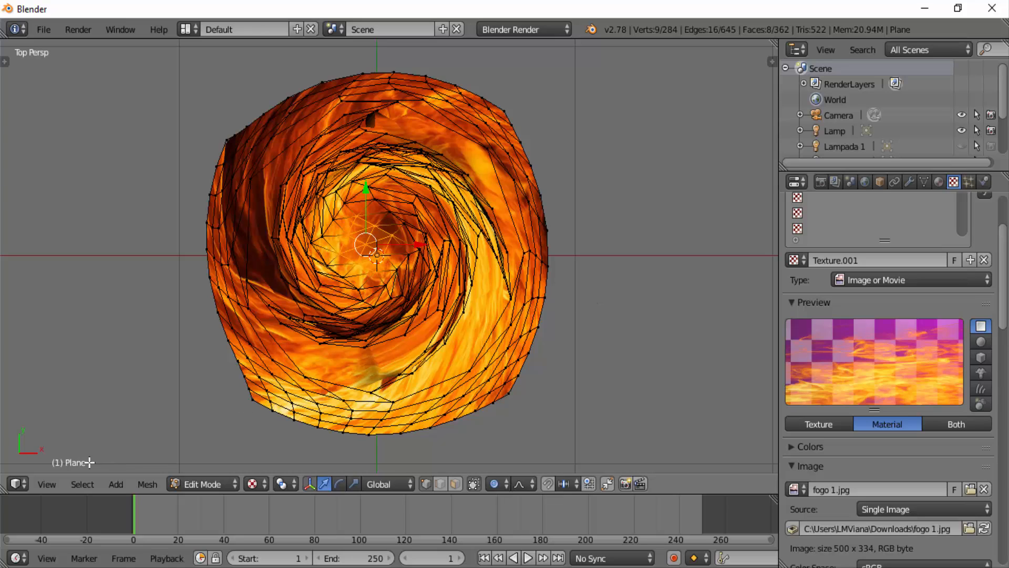
- View the twisted mesh from the front and switch the 3D view to the camera's view
click(52, 481)
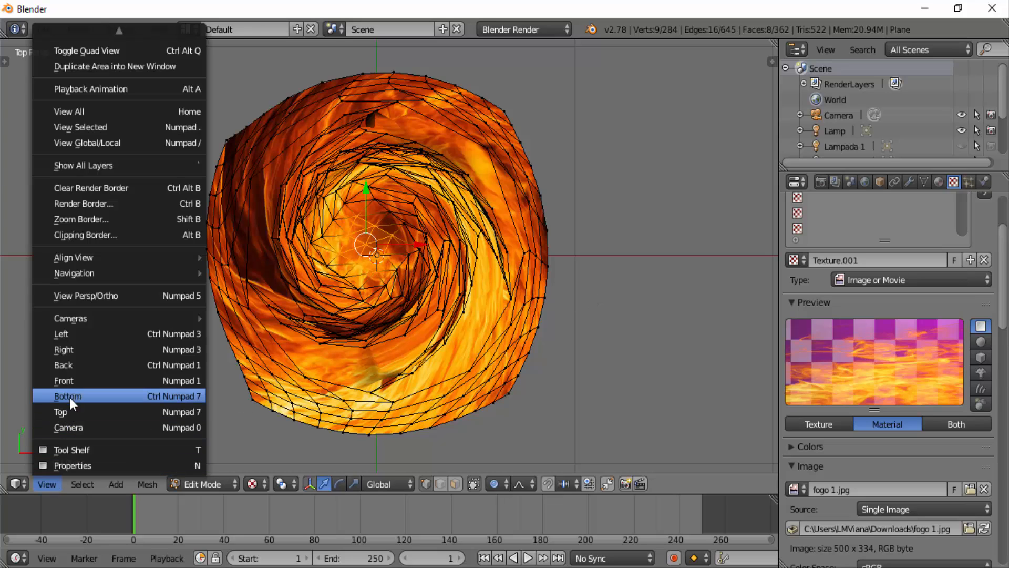
click(74, 376)
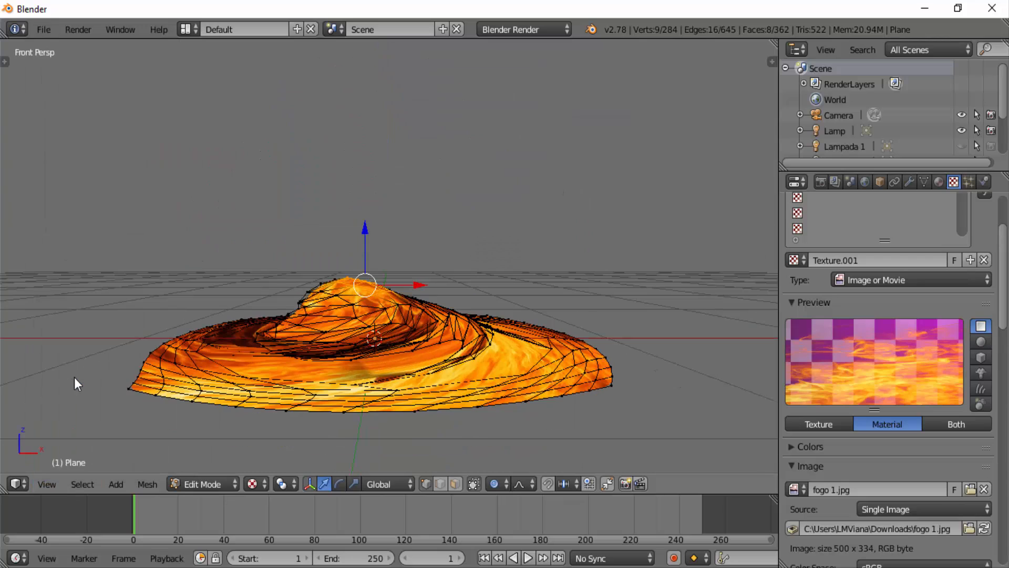
click(49, 484)
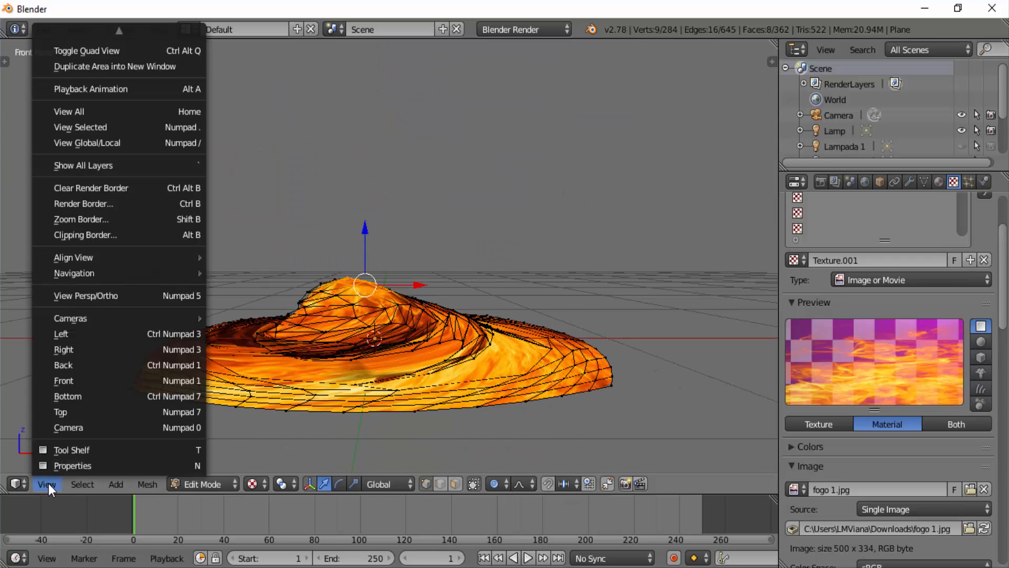
click(70, 428)
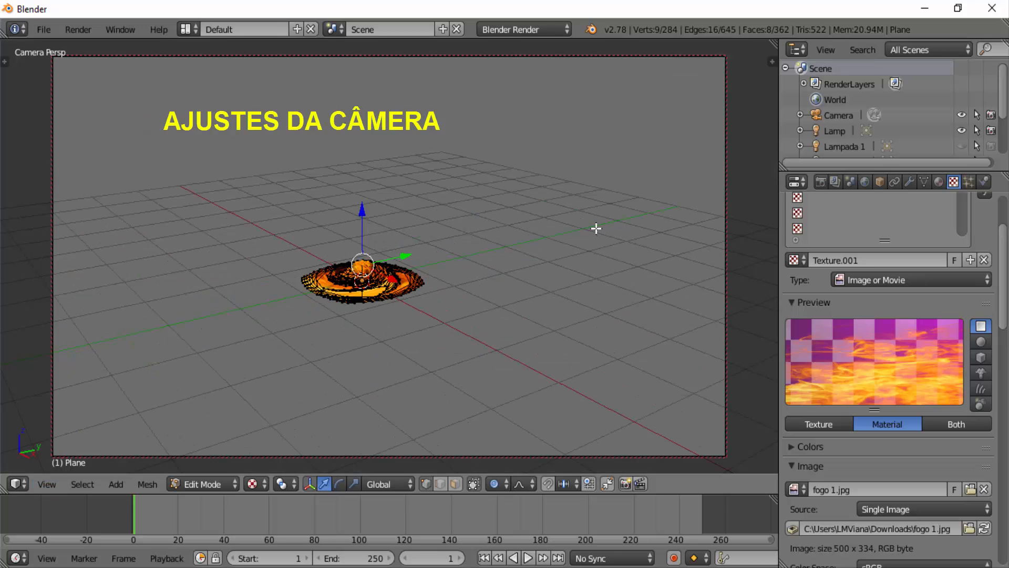
- Make sure the camera is locked to the view and move it close to the twisted mesh, framing it from the front
key(n)
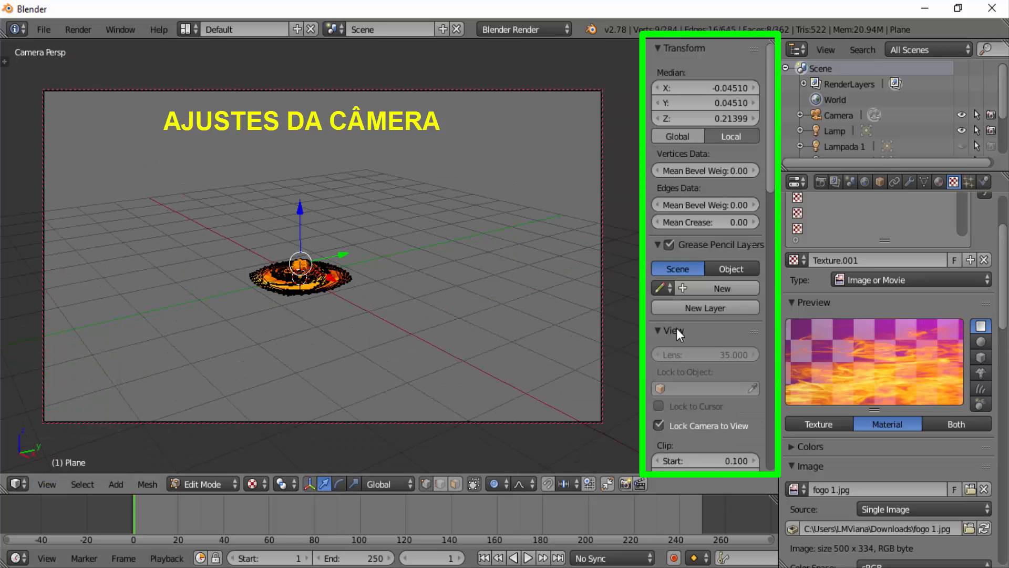
scroll(676, 327, down, 3)
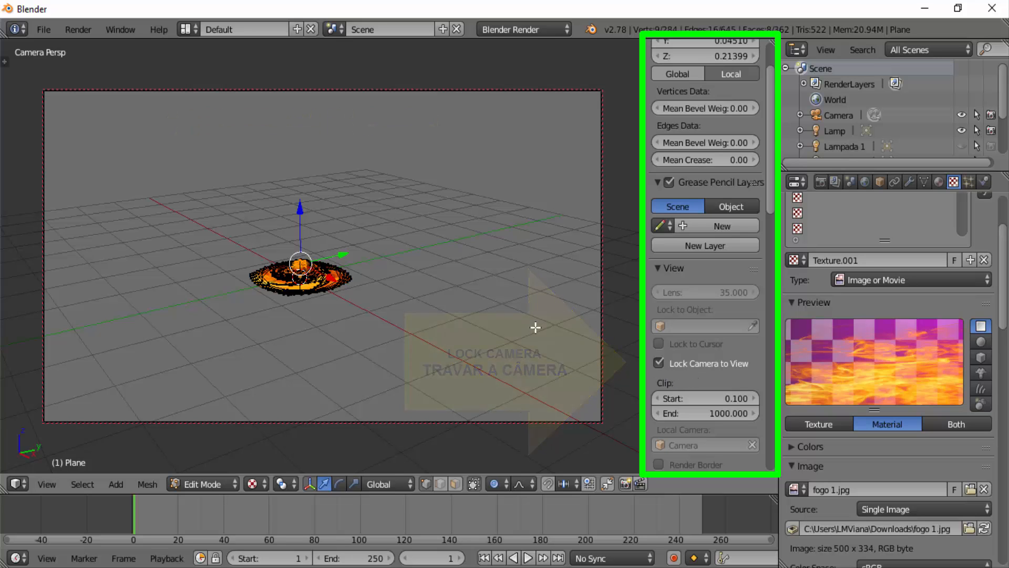
key(n)
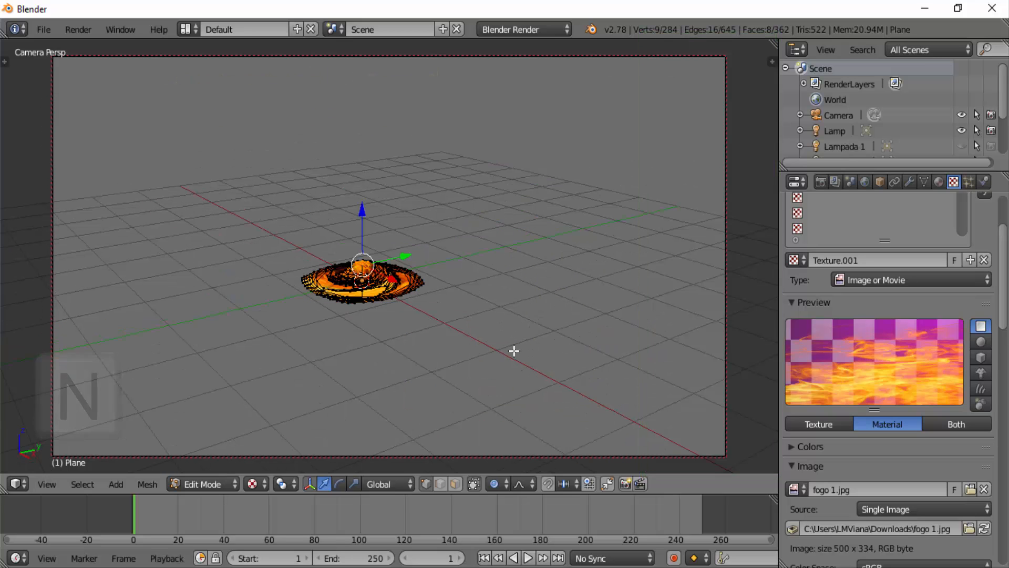
scroll(514, 351, up, 5)
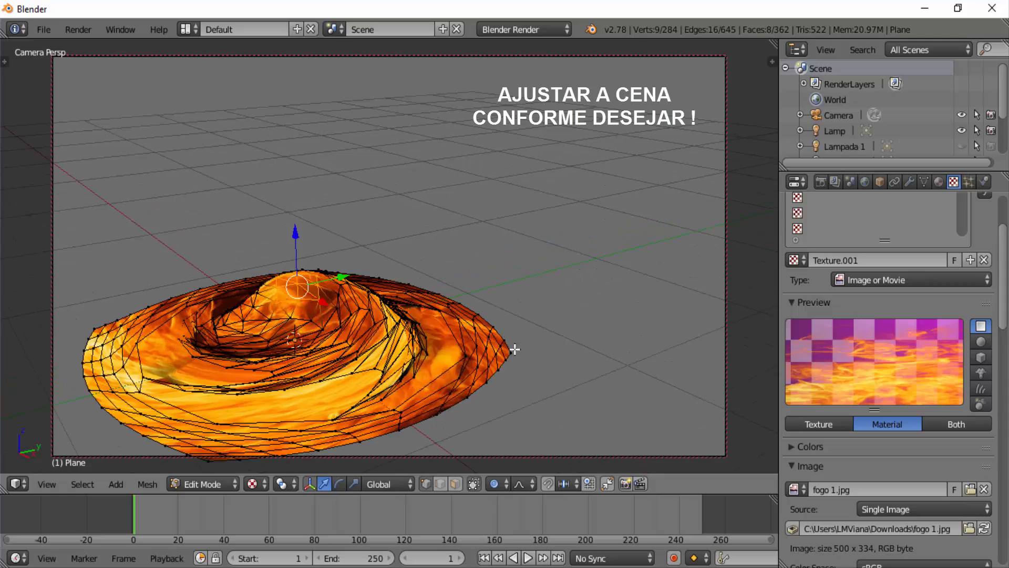
scroll(515, 349, up, 2)
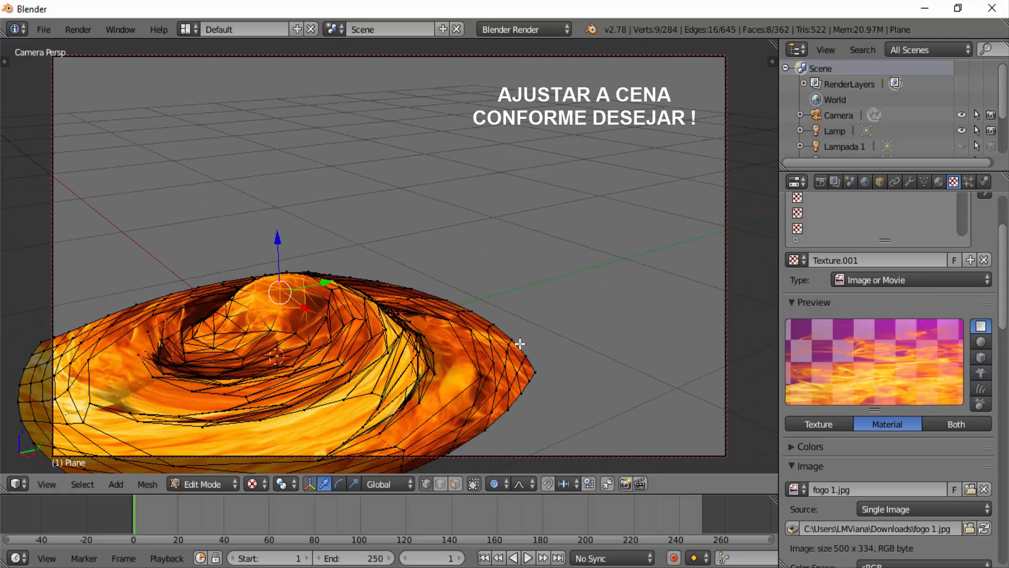
middle_drag(538, 349, 549, 368)
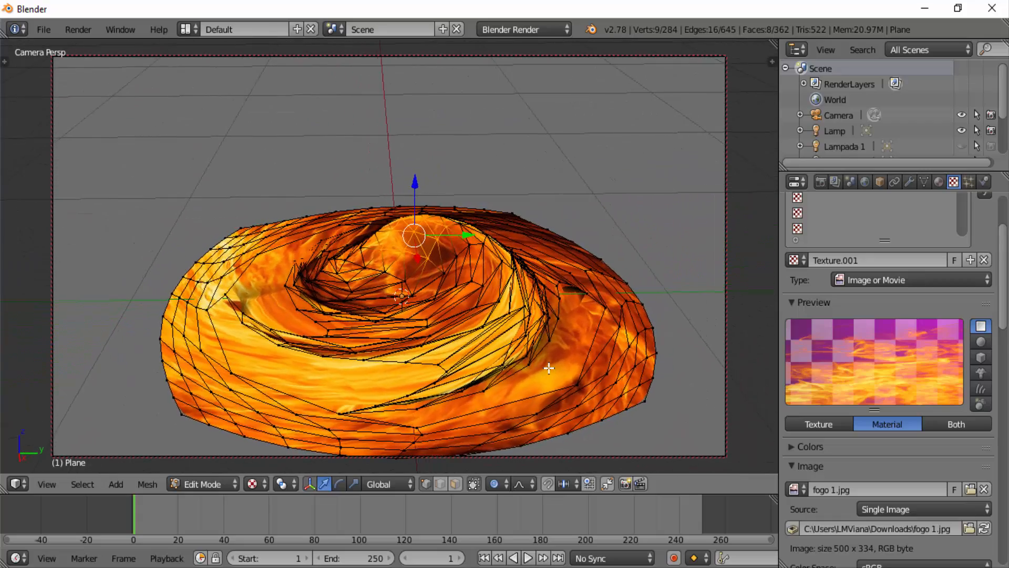
- Undo the last mesh edit, then select the whole mesh and scale it up until it extends beyond the camera frame
key(ctrl+z)
key(a)
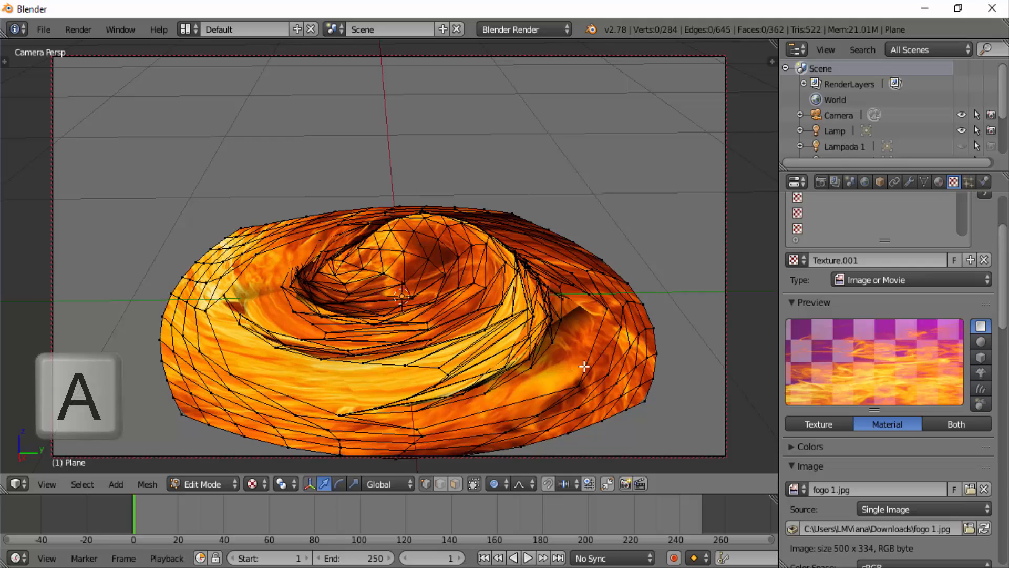
key(a)
key(s)
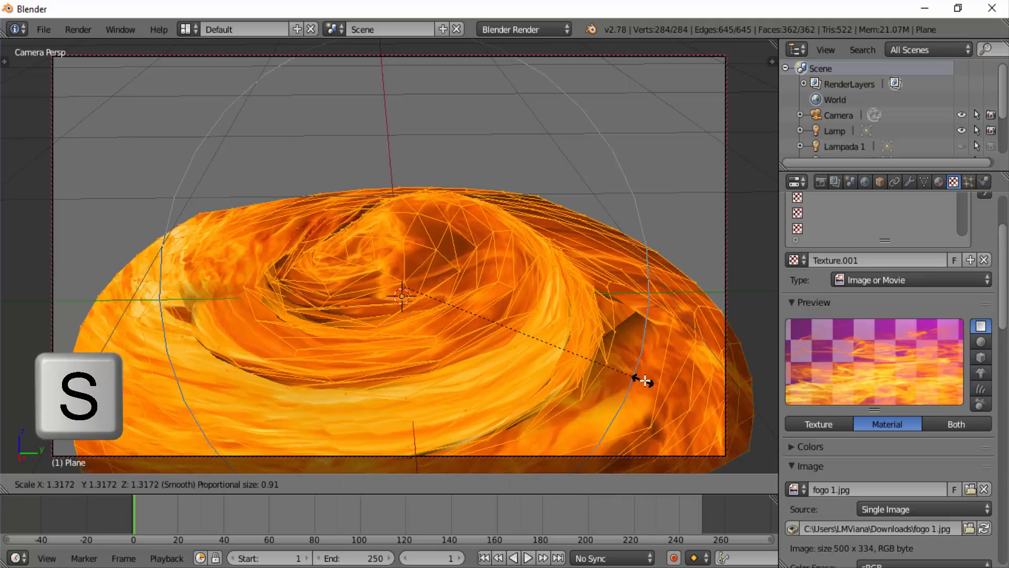
click(770, 382)
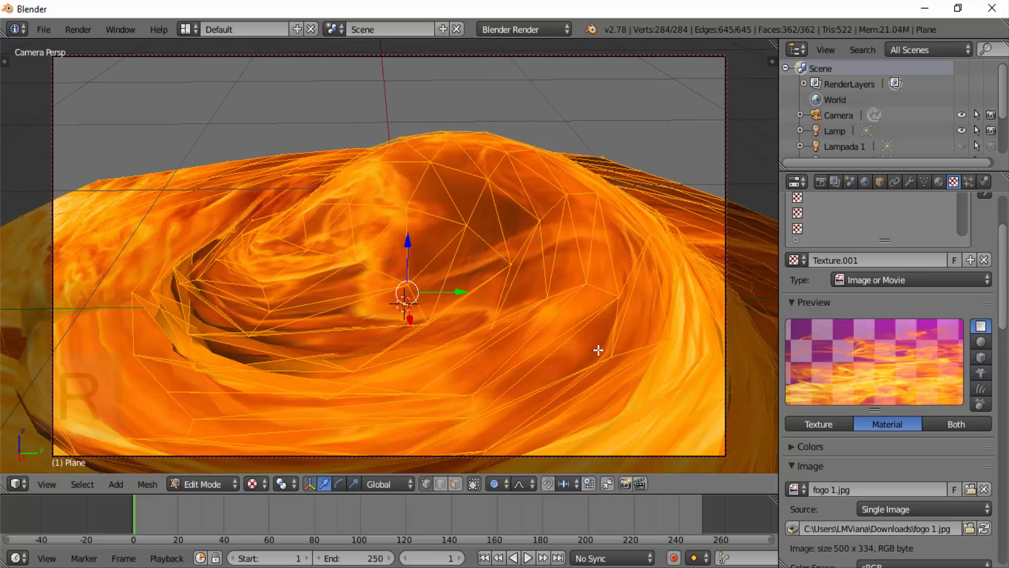
- Lower the camera to a near-horizontal angle on the nebula and render the image
middle_drag(597, 349, 603, 329)
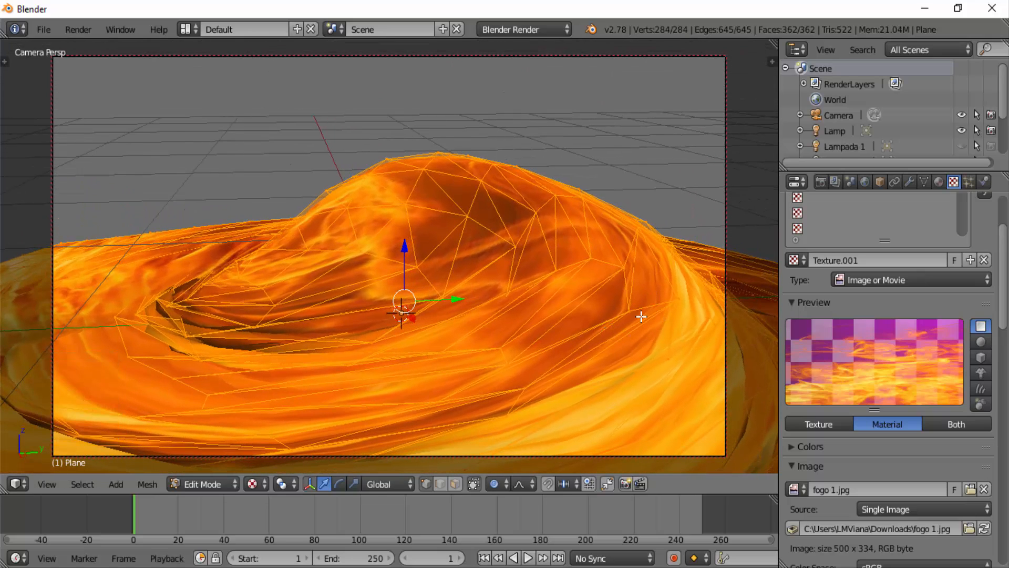
mouse_move(640, 313)
middle_down()
mouse_move(633, 290)
mouse_move(634, 299)
middle_up()
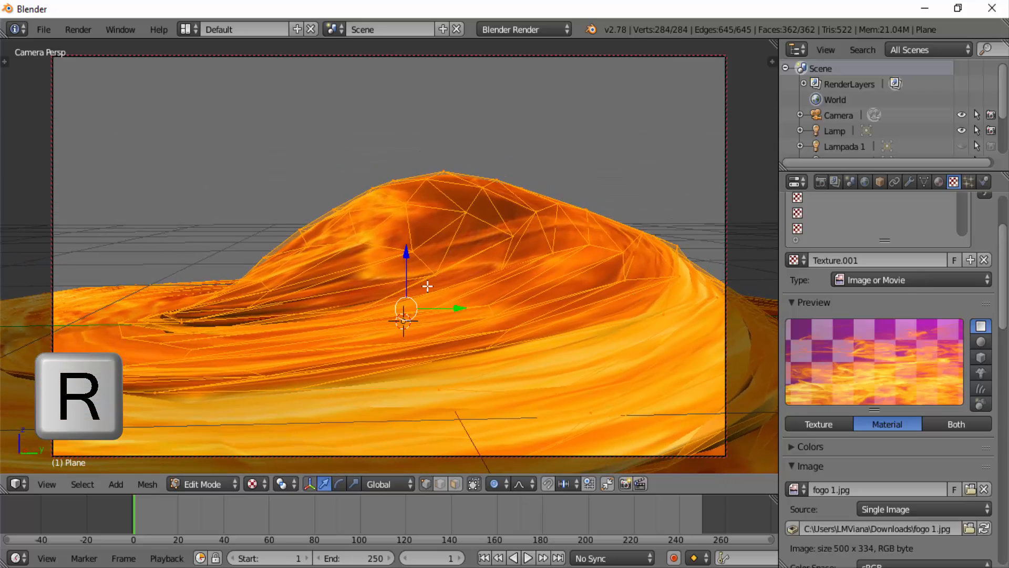
click(84, 31)
click(99, 54)
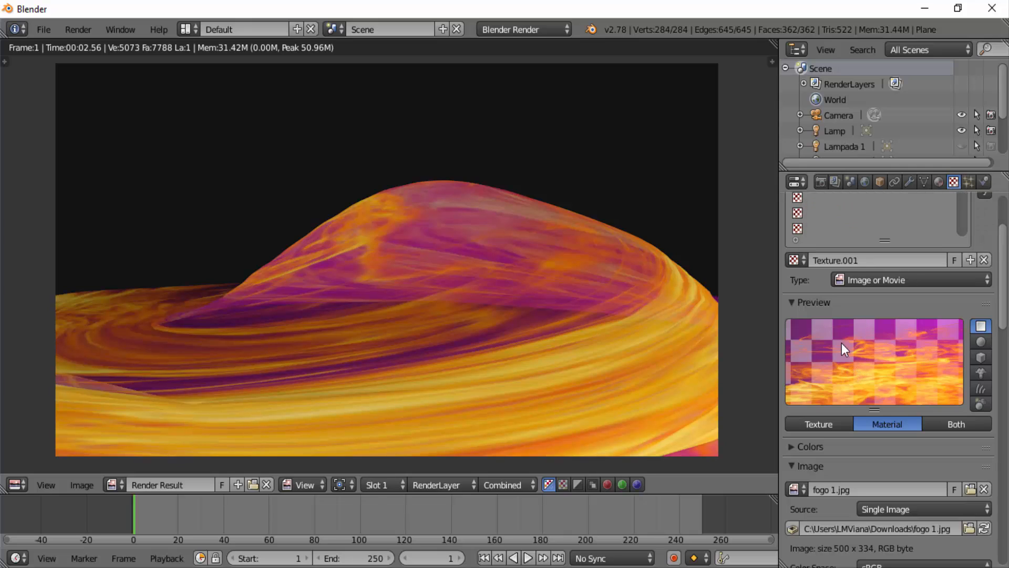
- Turn off the diffuse Color influence of the Blend texture in the first slot and render the image again
scroll(984, 220, up, 5)
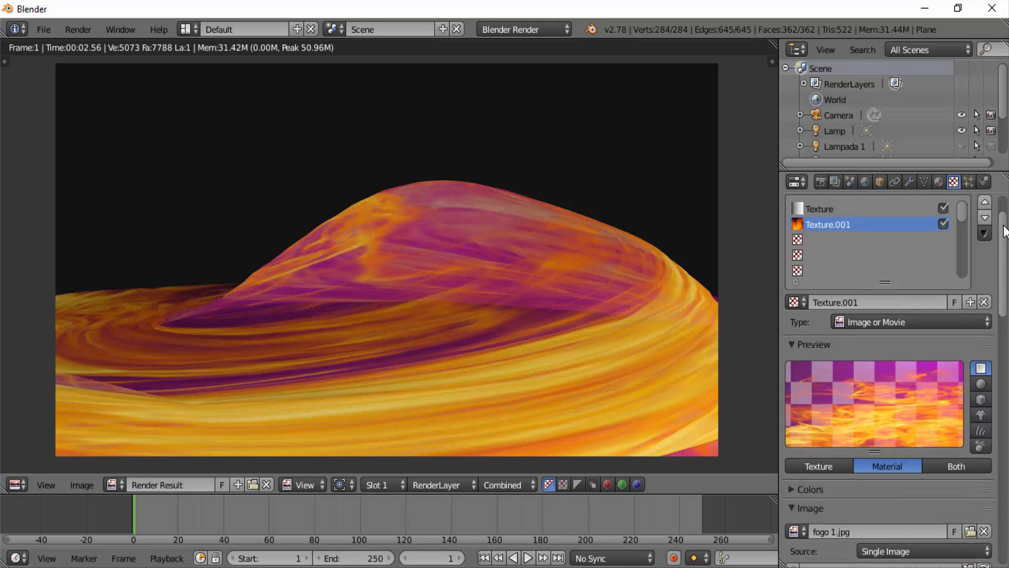
click(832, 259)
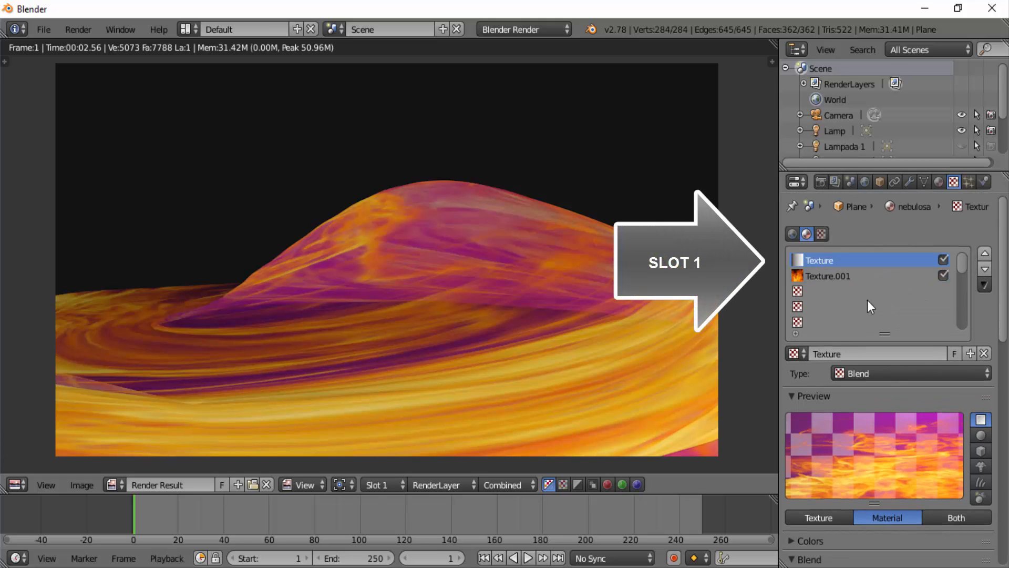
drag(1000, 283, 1000, 489)
click(792, 309)
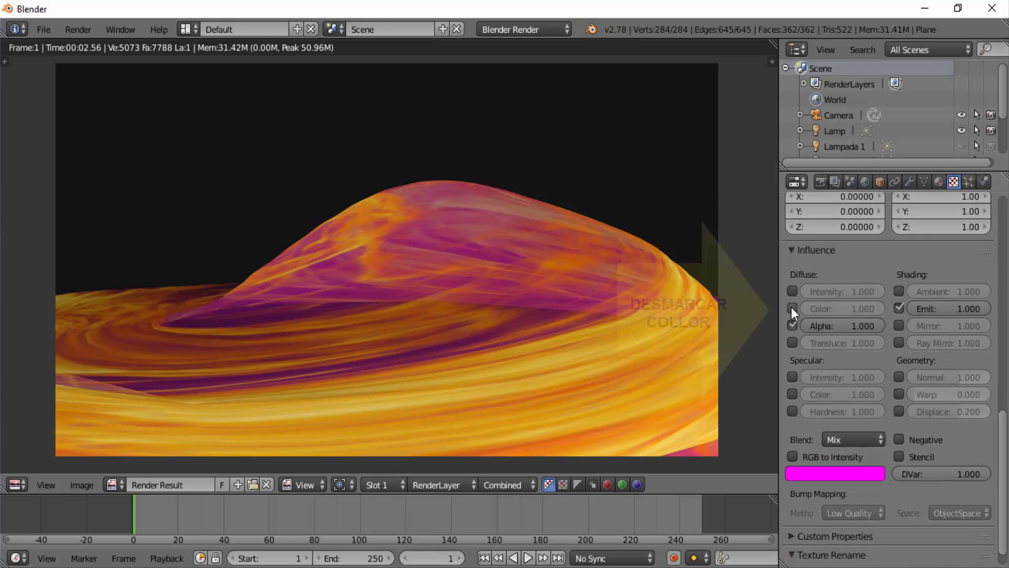
click(79, 28)
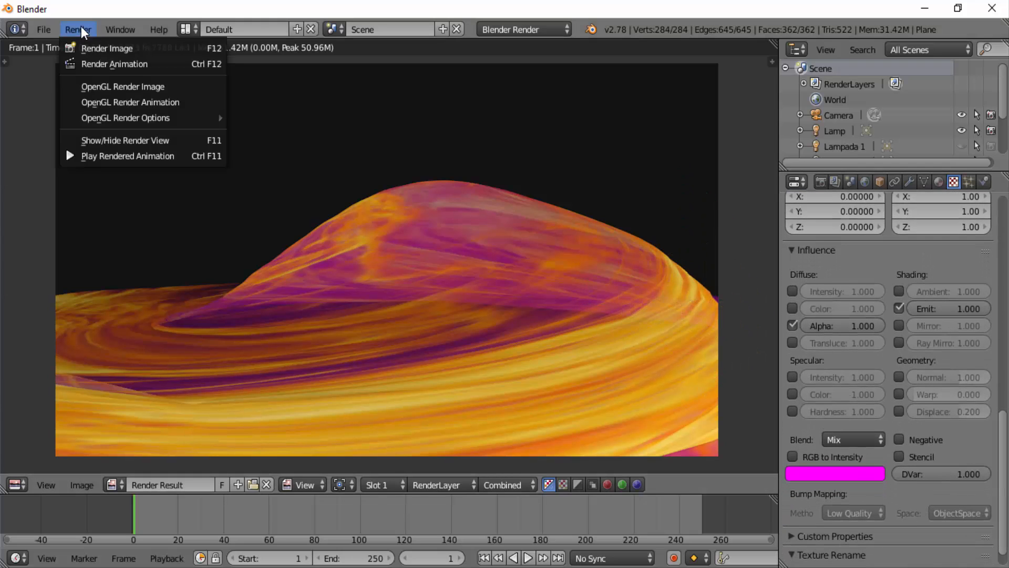
click(88, 48)
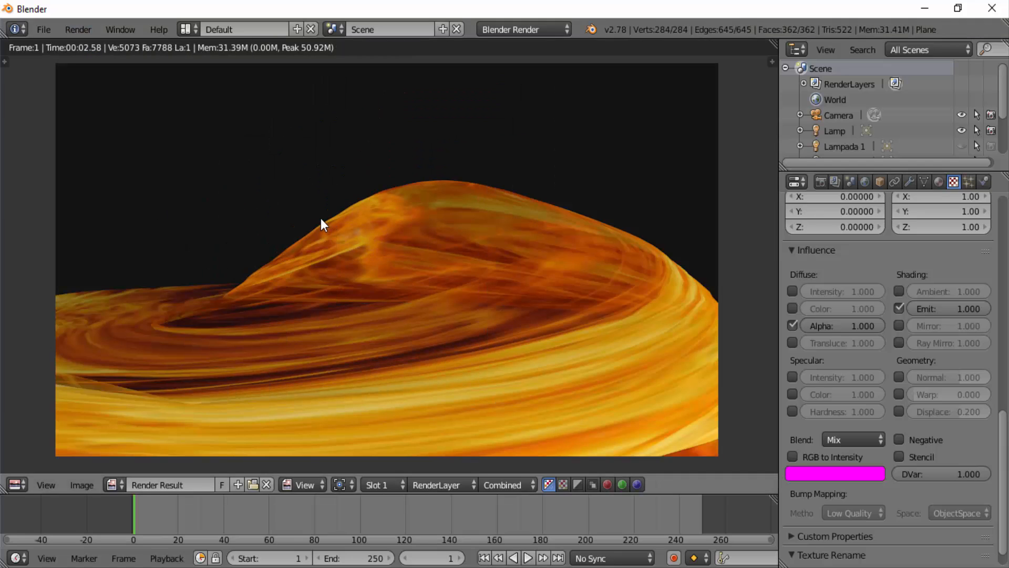
- Set the world's horizon color to pure black (RGB 0.000) and render the image again
click(865, 181)
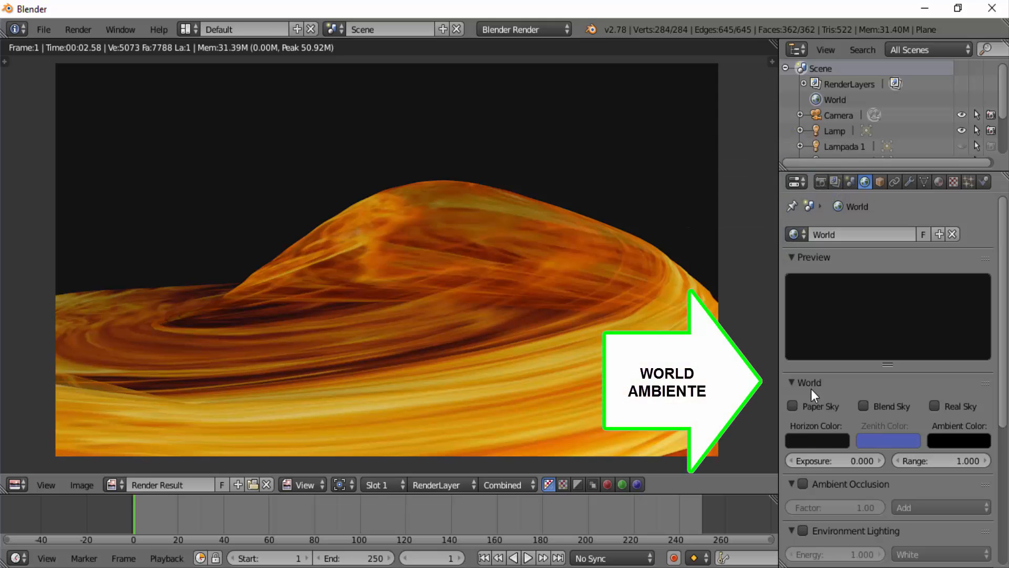
click(820, 440)
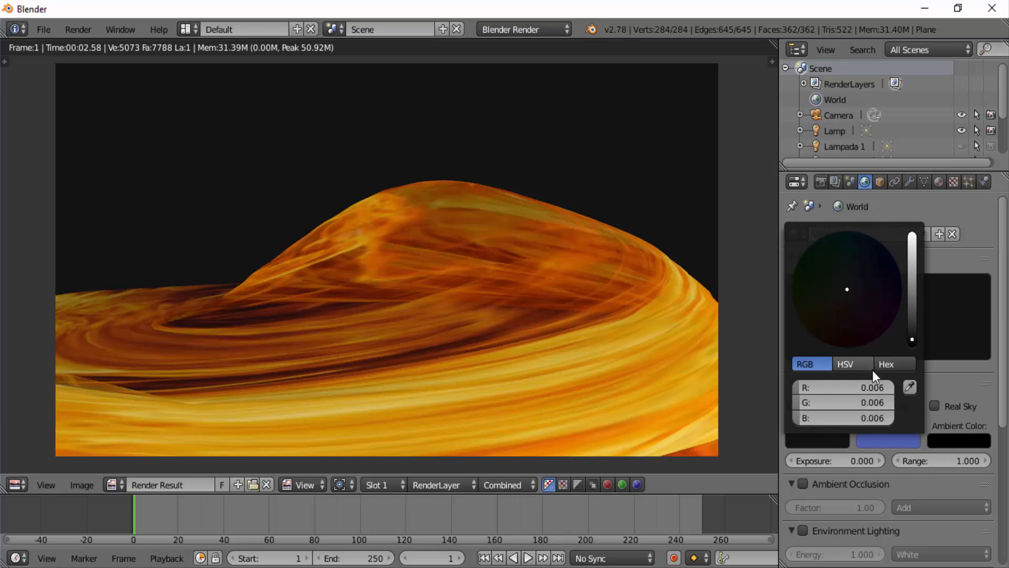
drag(913, 338, 911, 349)
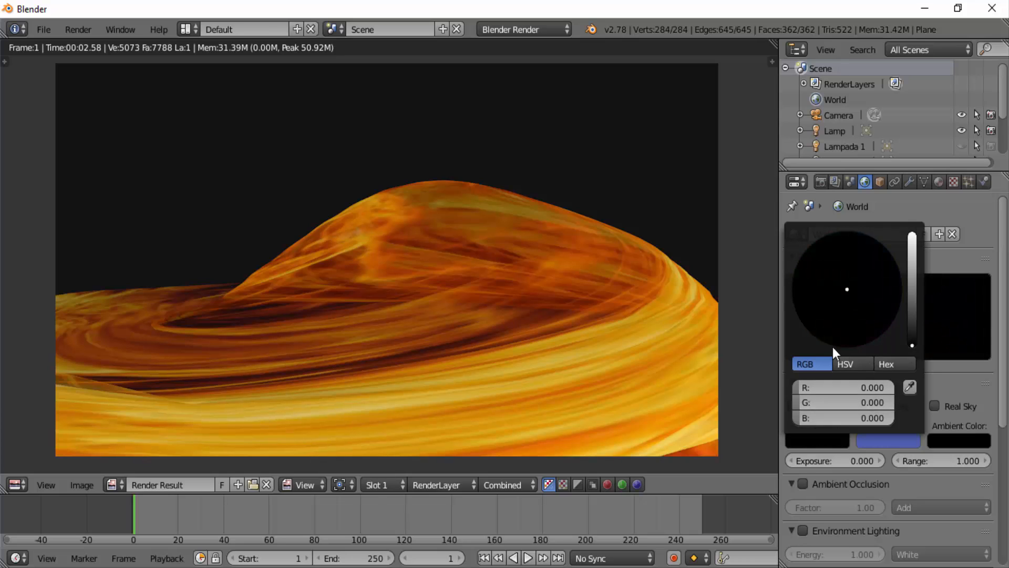
click(77, 30)
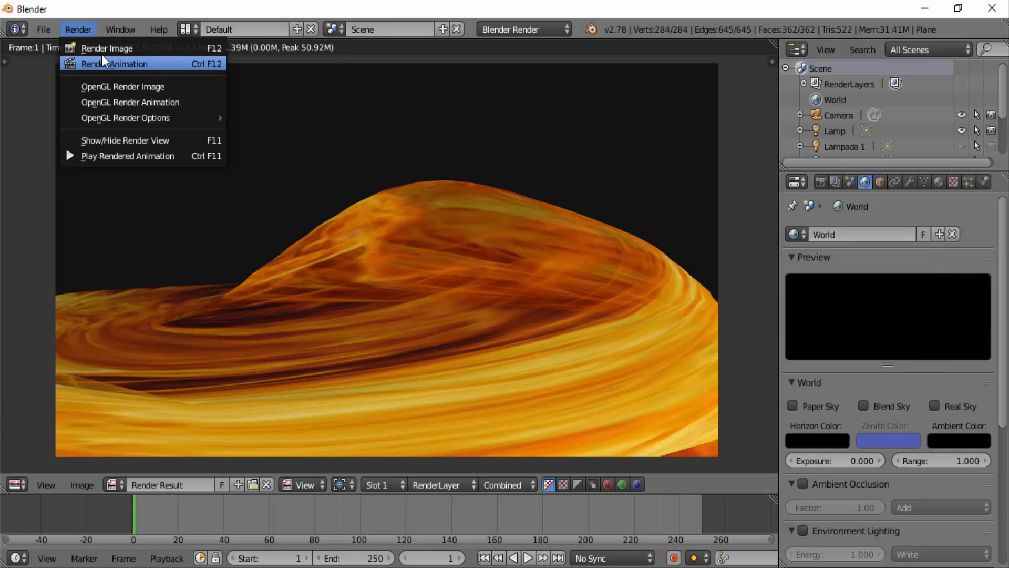
click(102, 49)
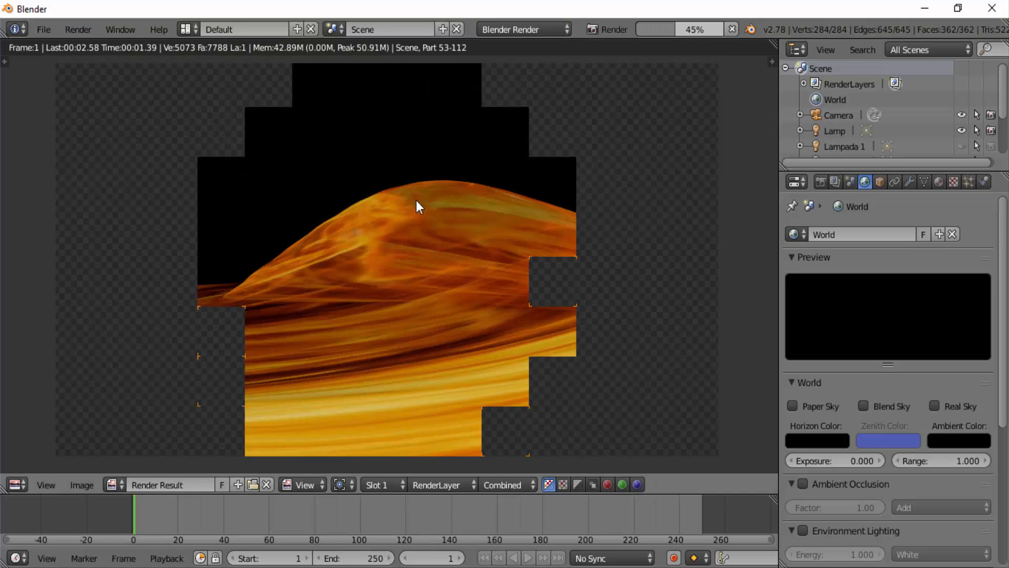
- Enlarge the timeline area to about a third of the window height and return from the render result to the 3D view
drag(367, 494, 383, 355)
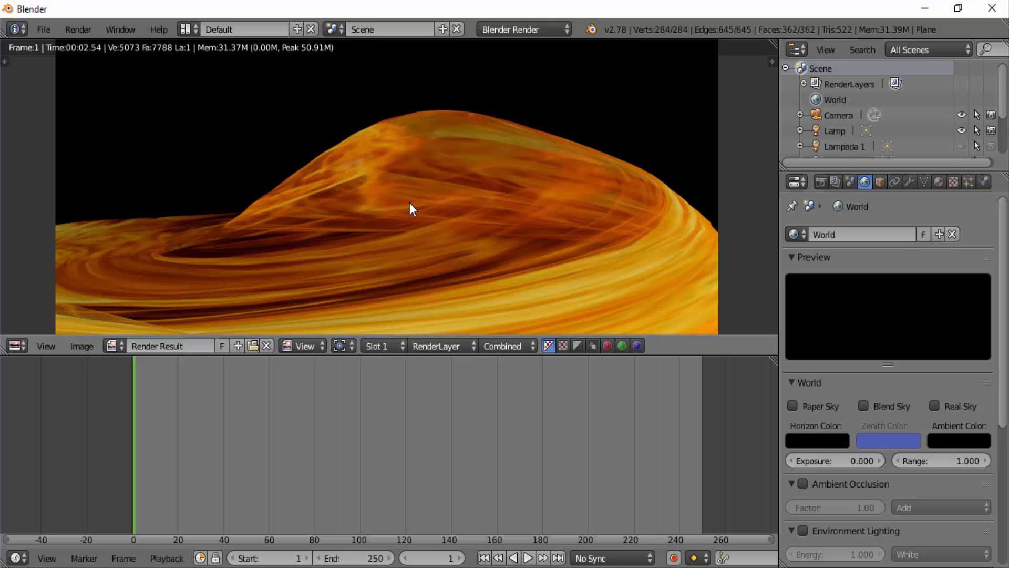
scroll(411, 209, down, 2)
scroll(411, 209, down, 1)
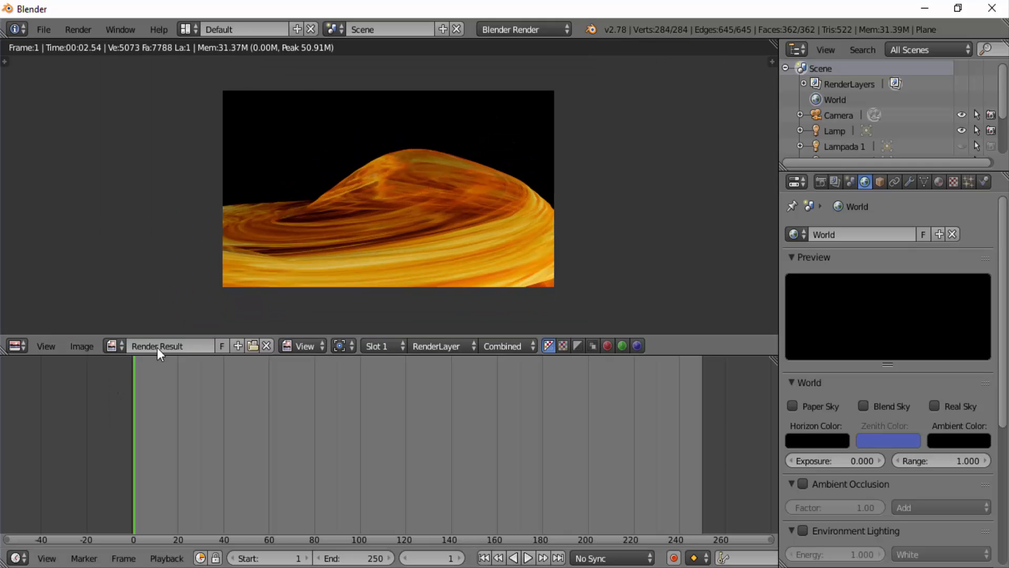
key(Escape)
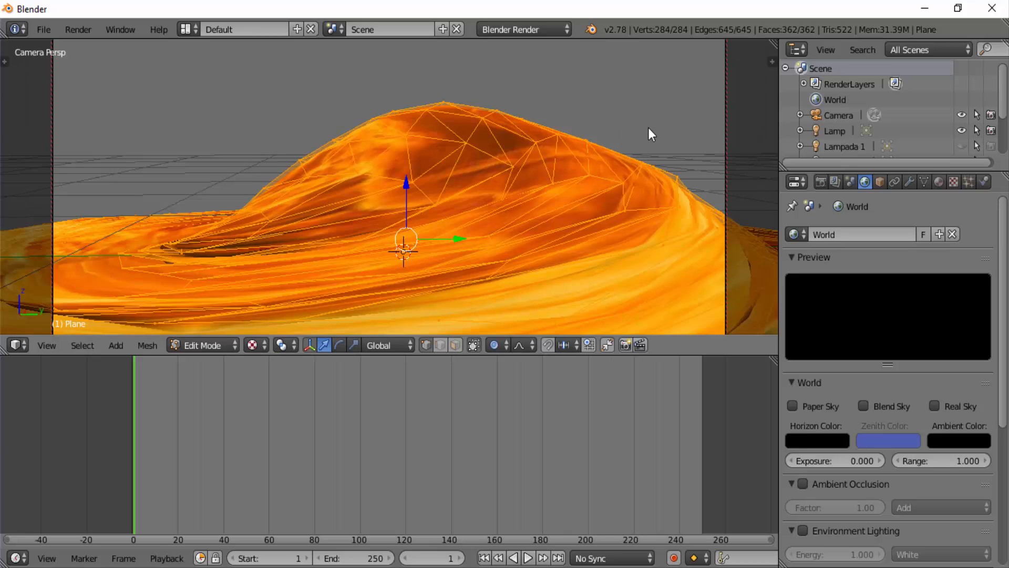
- Disable Lock Camera to View in the 3D view's properties
key(n)
scroll(678, 191, down, 5)
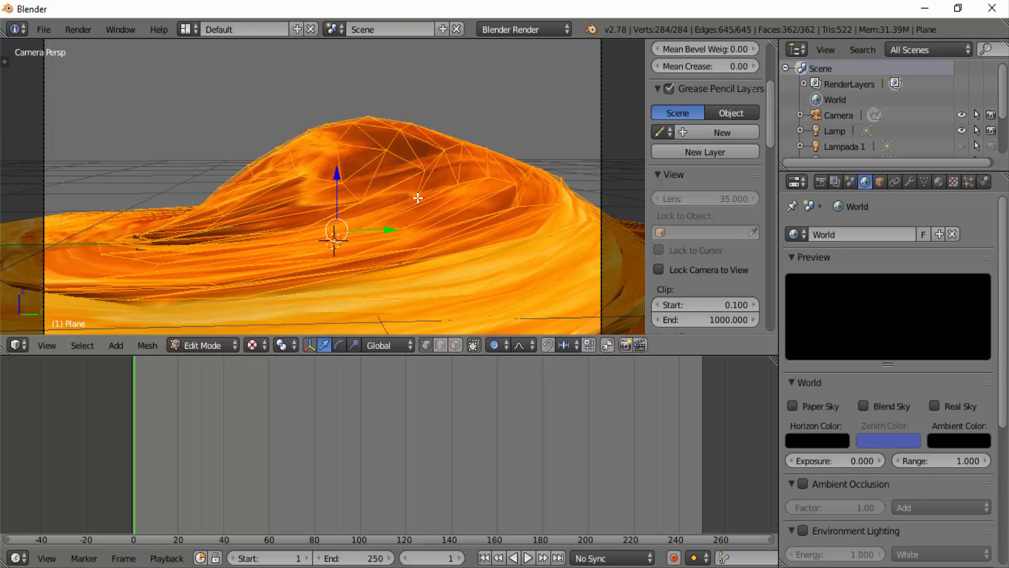
key(n)
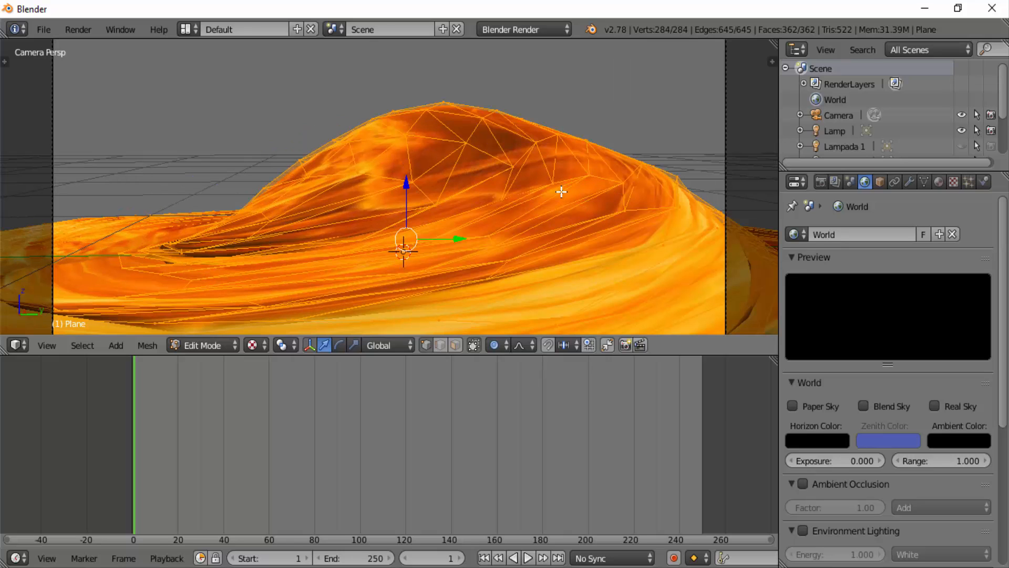
- Switch the 3D view's shading to Rendered with the whole camera frame in sight
scroll(562, 191, down, 4)
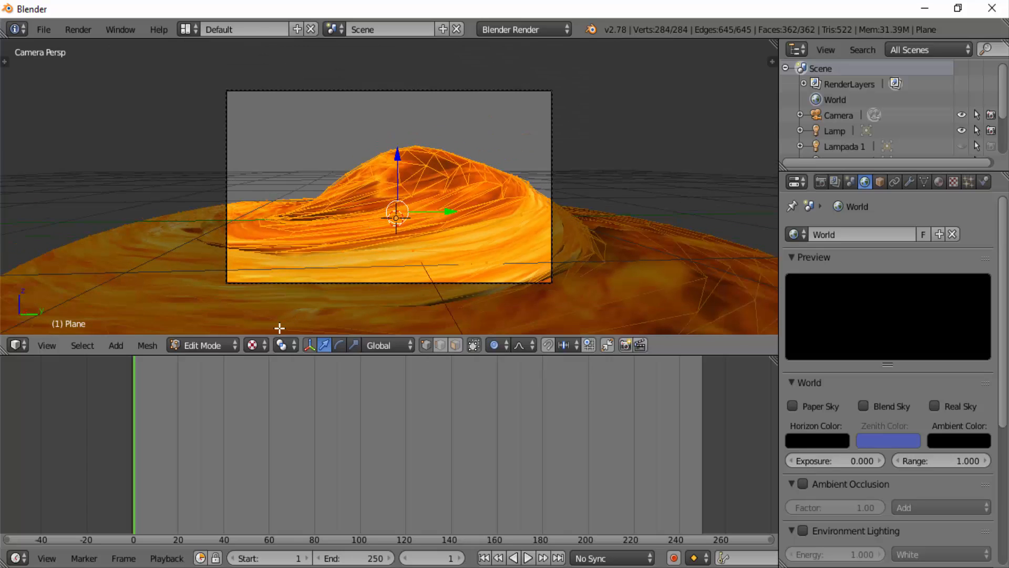
click(266, 347)
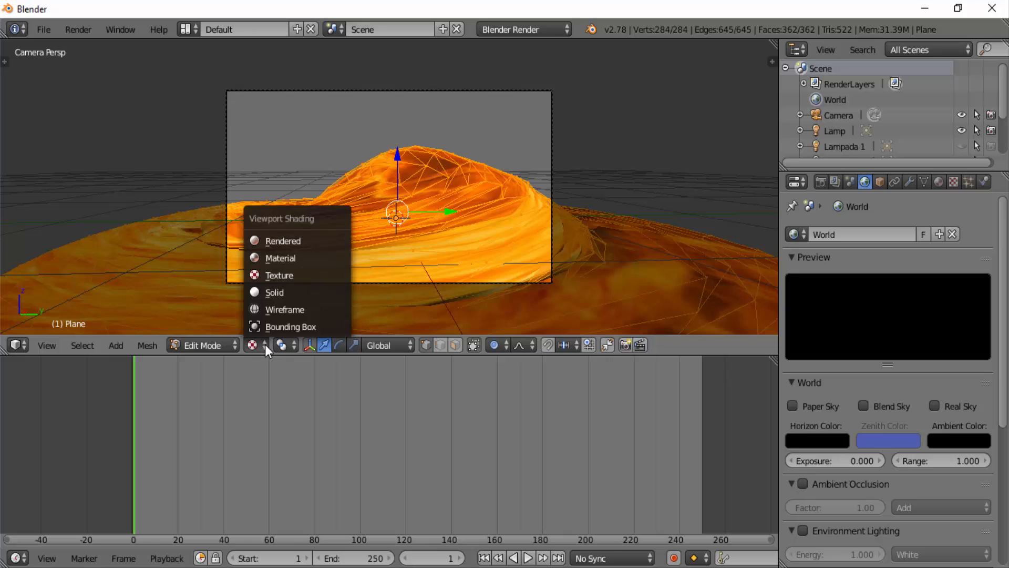
click(274, 240)
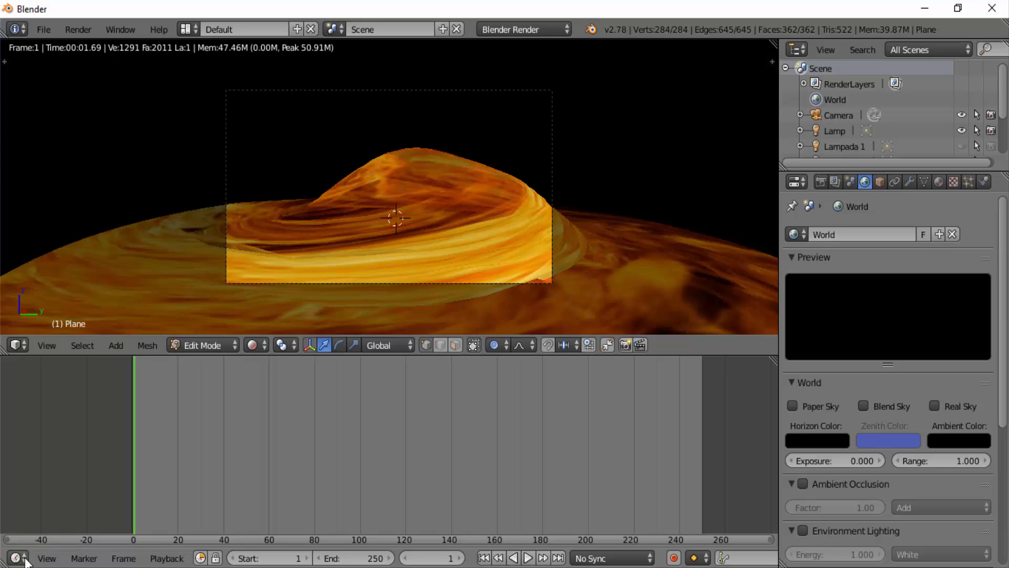
- Replace the timeline with the Node Editor and enable Use Nodes for compositing
click(21, 558)
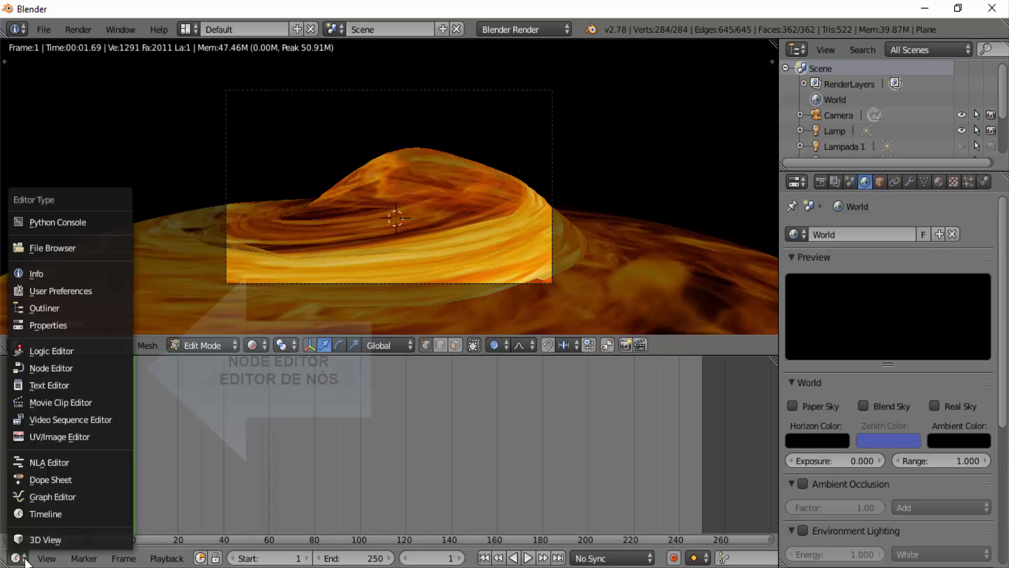
click(49, 369)
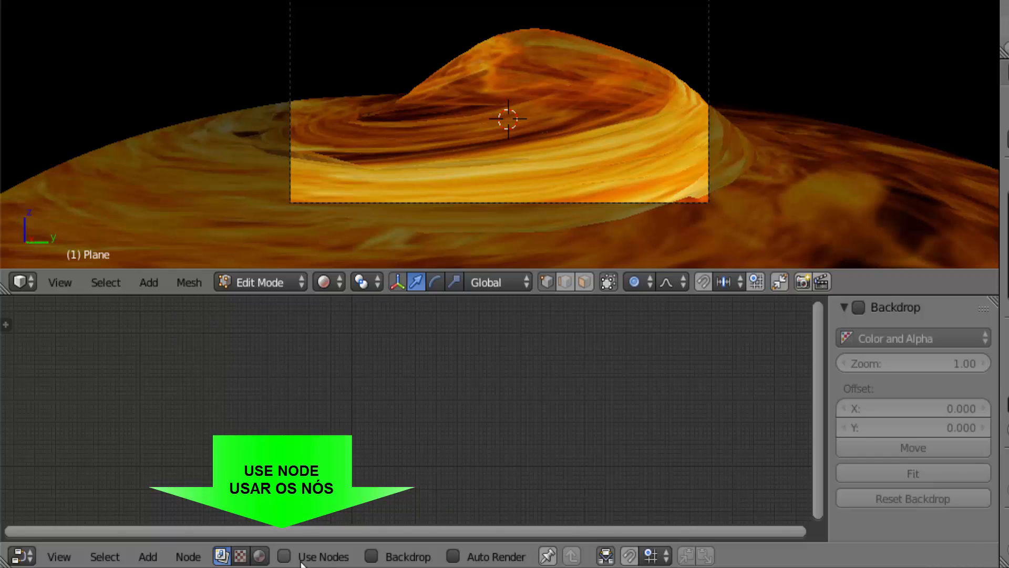
click(284, 555)
scroll(447, 480, up, 5)
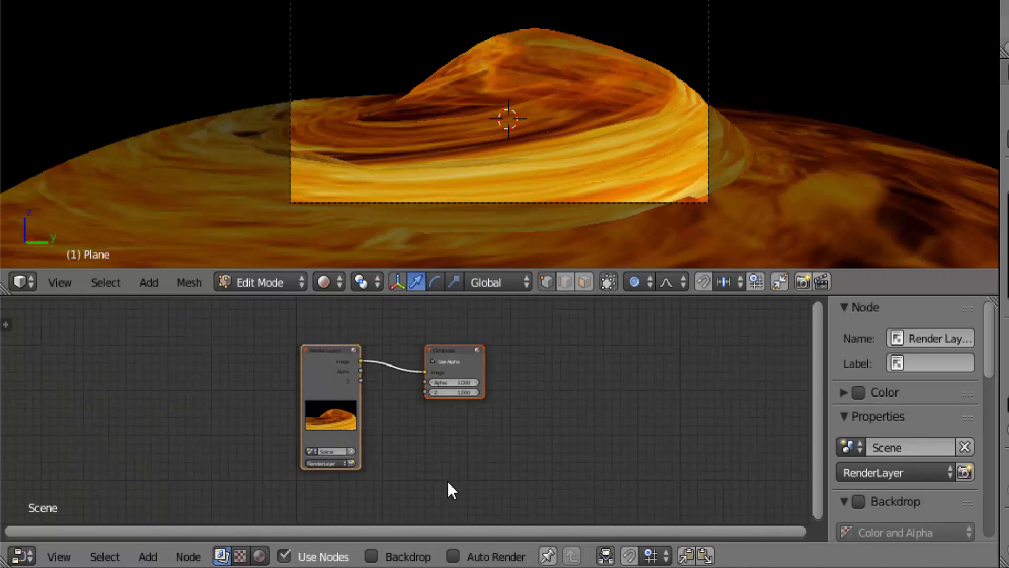
scroll(446, 490, up, 1)
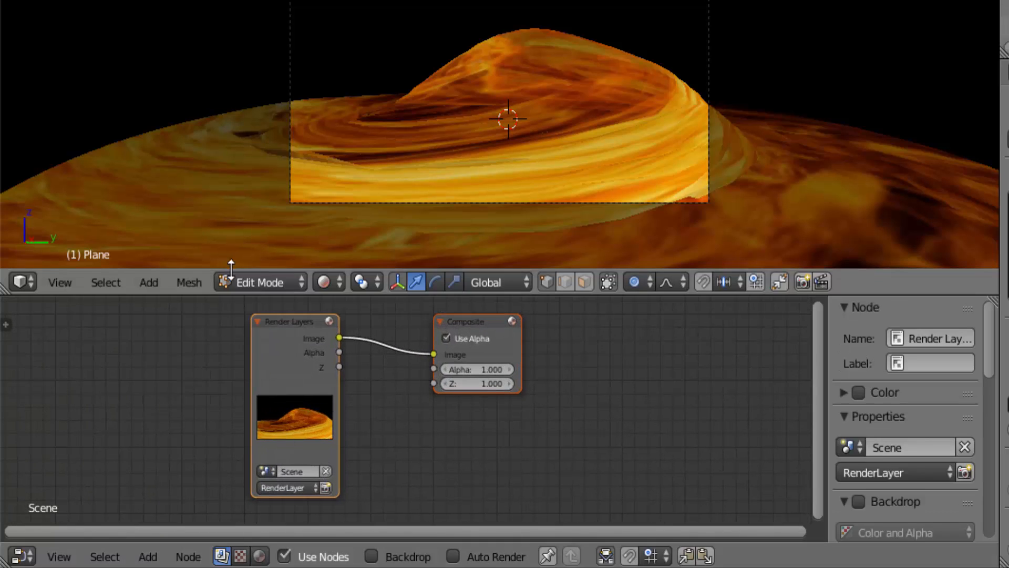
- Spread the Render Layers and Composite nodes apart and insert a Glare filter node on the link between them
drag(289, 323, 91, 320)
drag(473, 323, 702, 318)
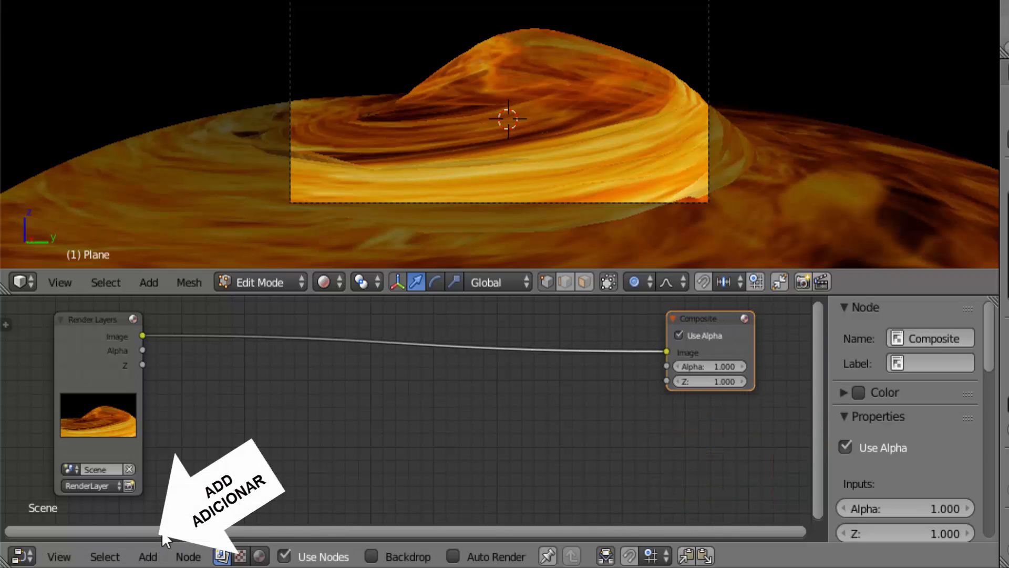
click(151, 557)
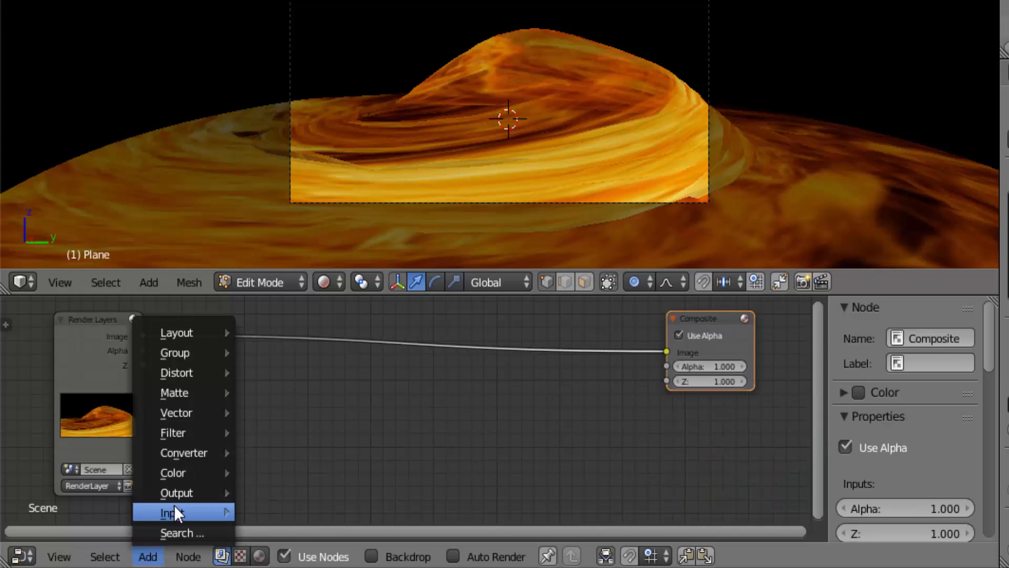
mouse_move(176, 512)
mouse_move(204, 433)
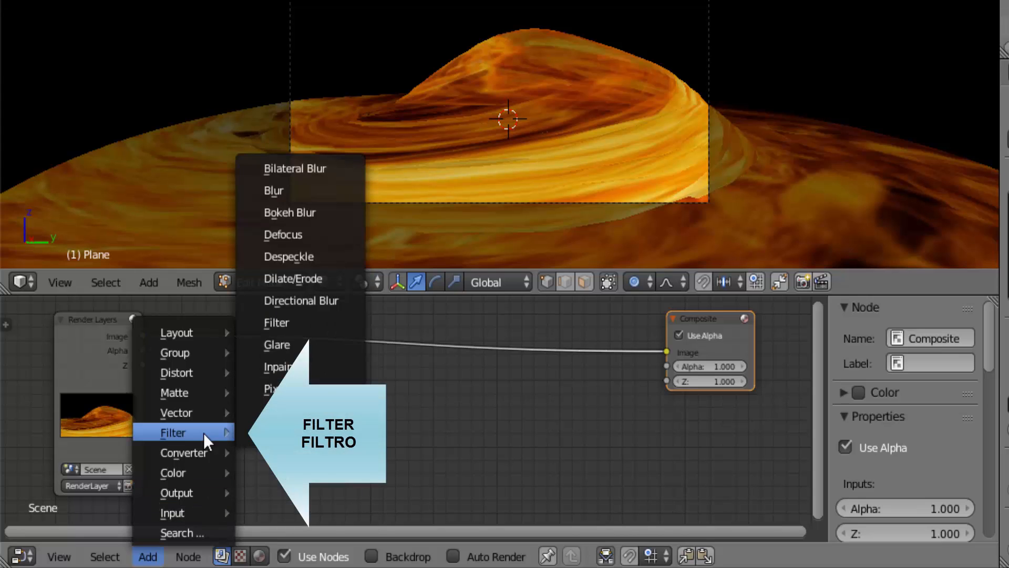
click(292, 346)
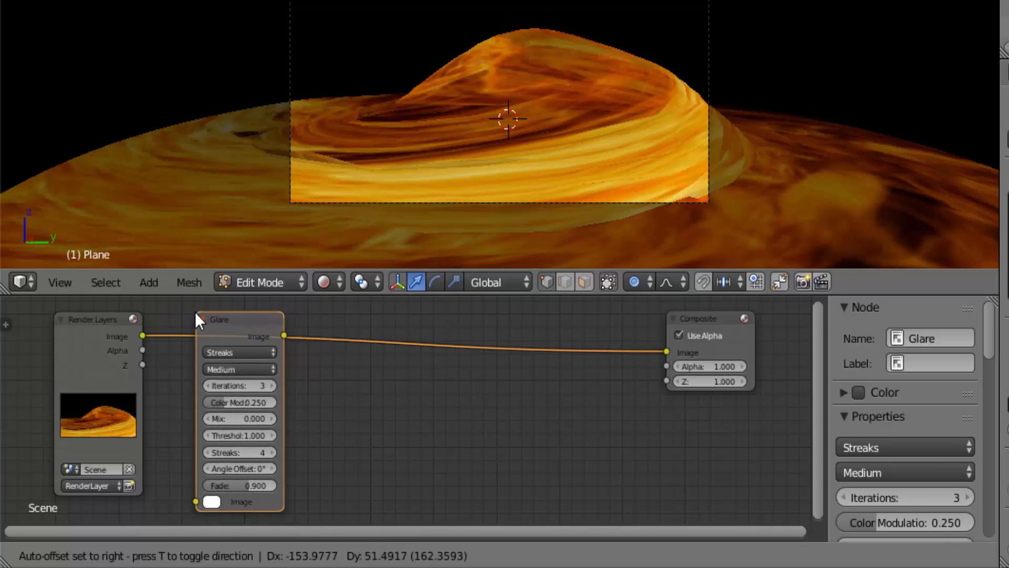
click(192, 309)
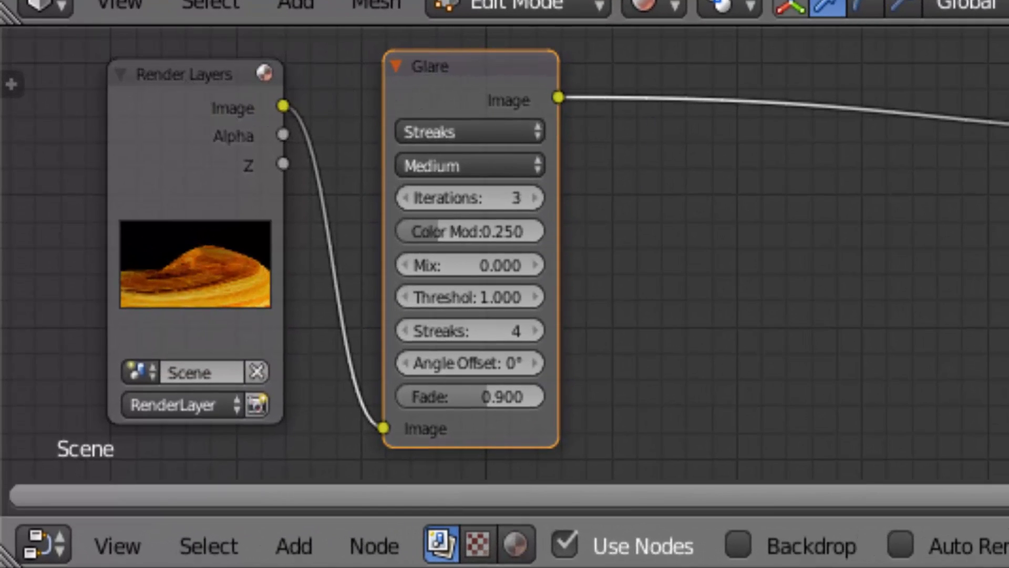
- Set the Glare node to Fog Glow with threshold 0 and place it close beside the Render Layers node
click(529, 133)
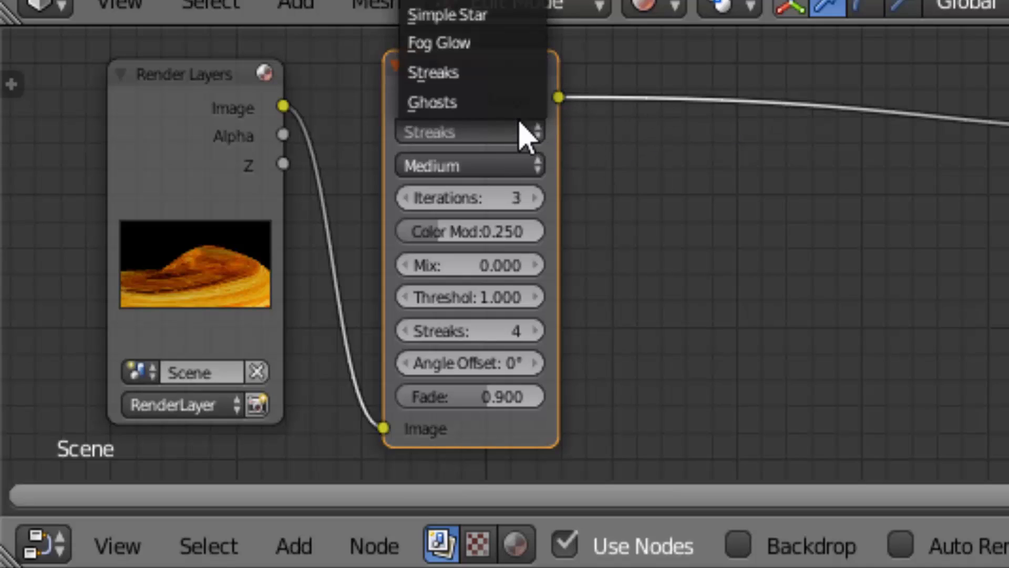
click(500, 44)
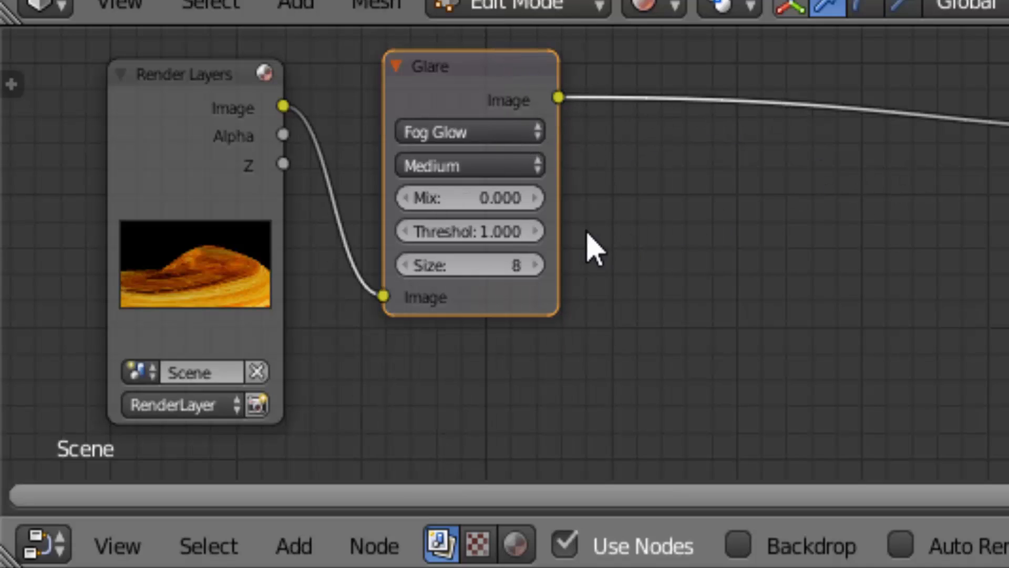
drag(522, 230, 466, 234)
drag(458, 68, 407, 73)
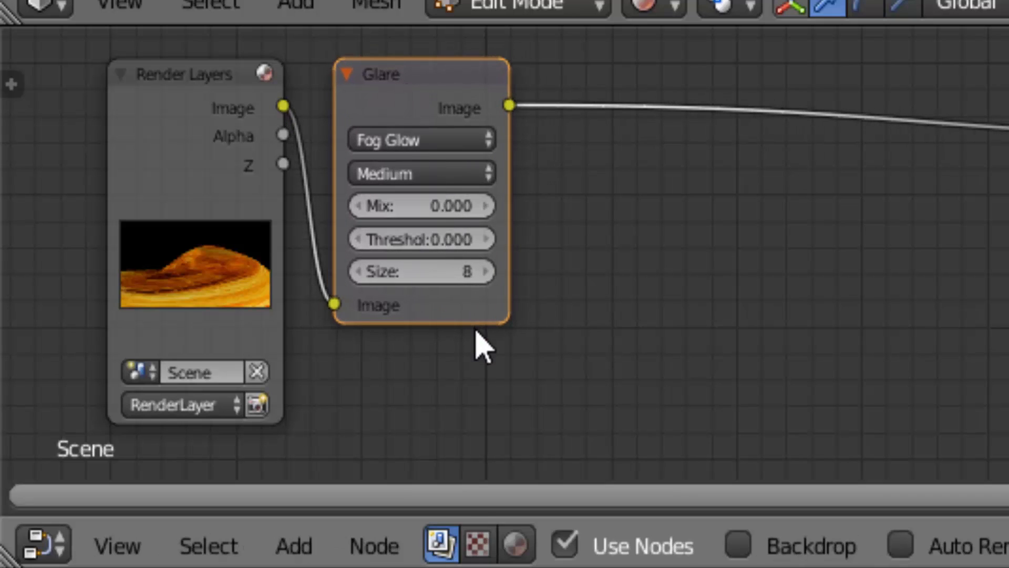
- Insert a second Glare node between the Fog Glow node and Composite, and set its type to Ghosts
click(315, 534)
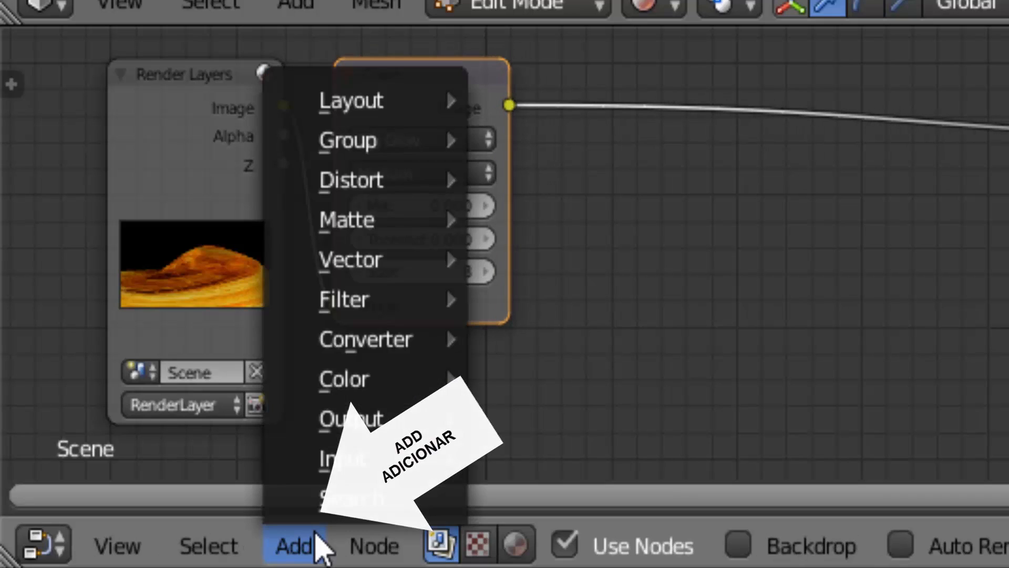
mouse_move(412, 302)
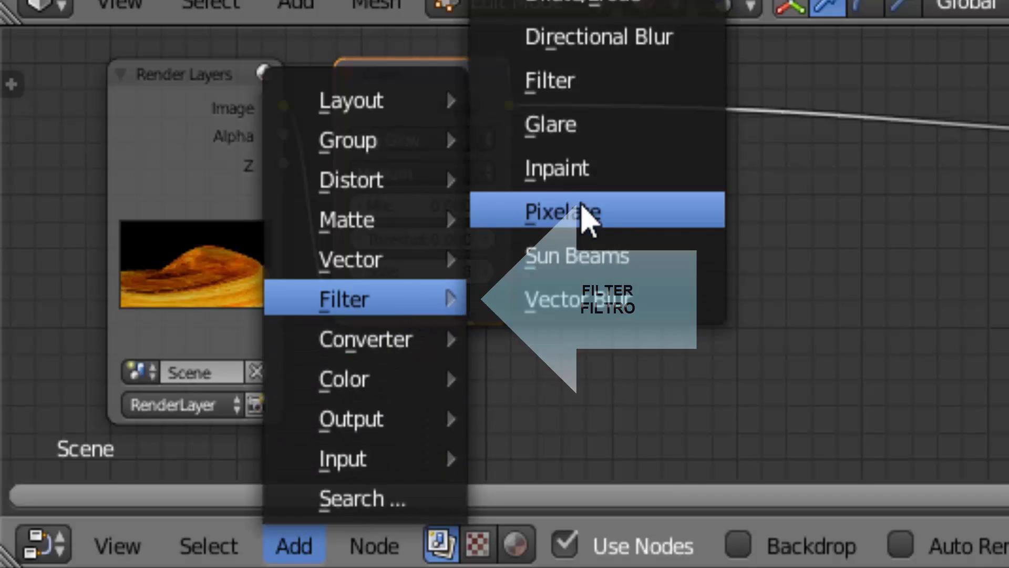
click(593, 138)
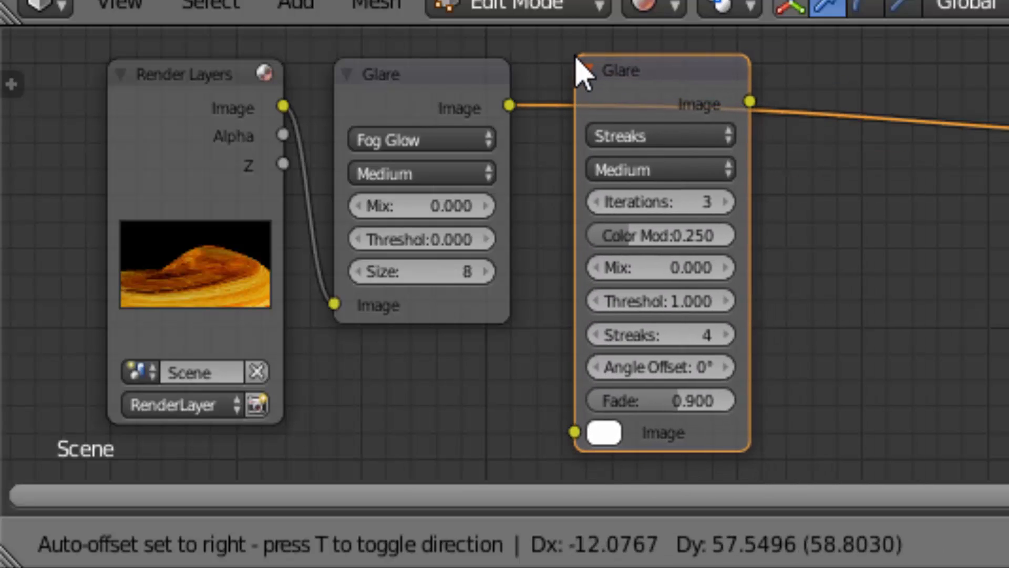
click(580, 72)
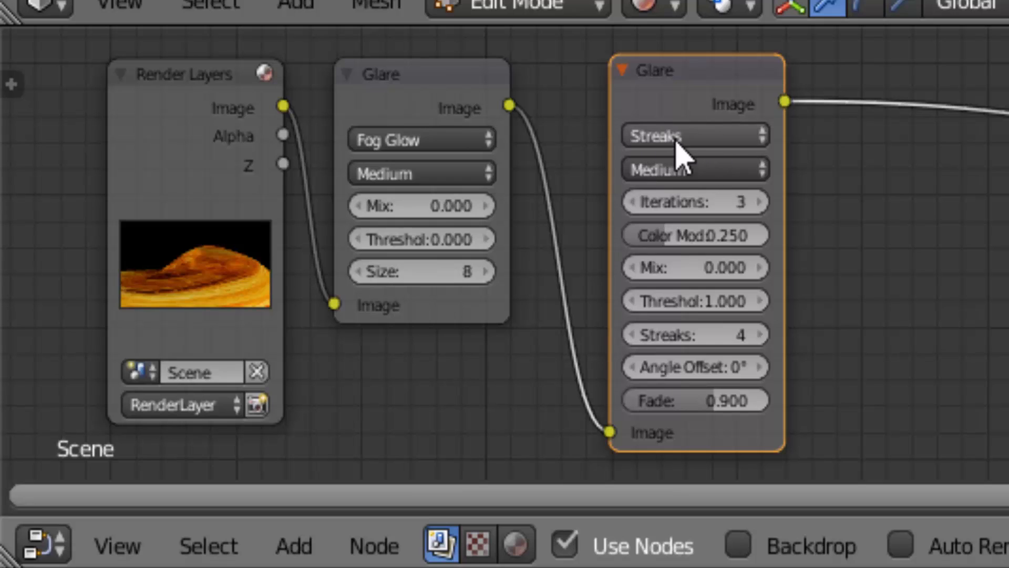
click(758, 136)
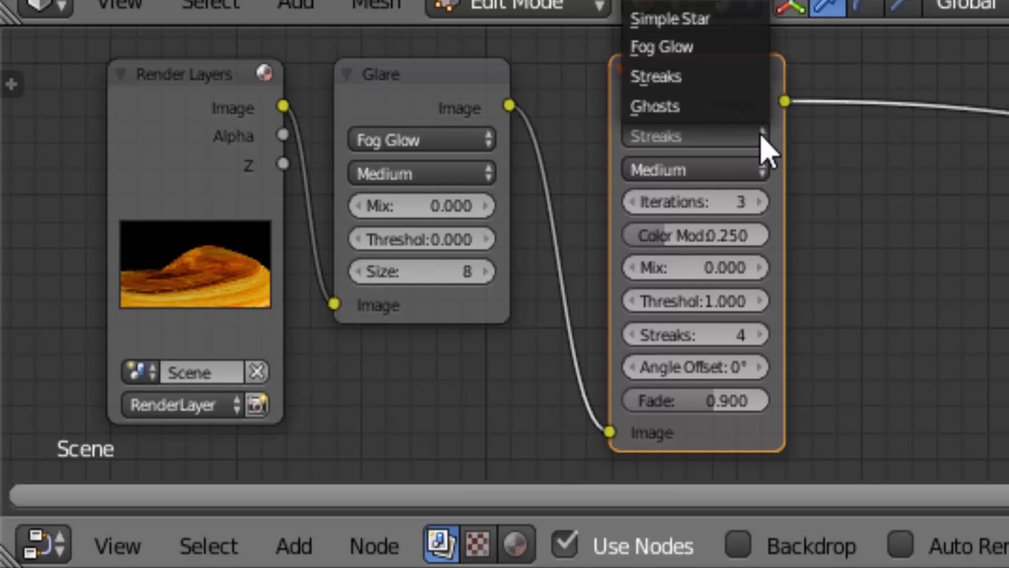
click(662, 105)
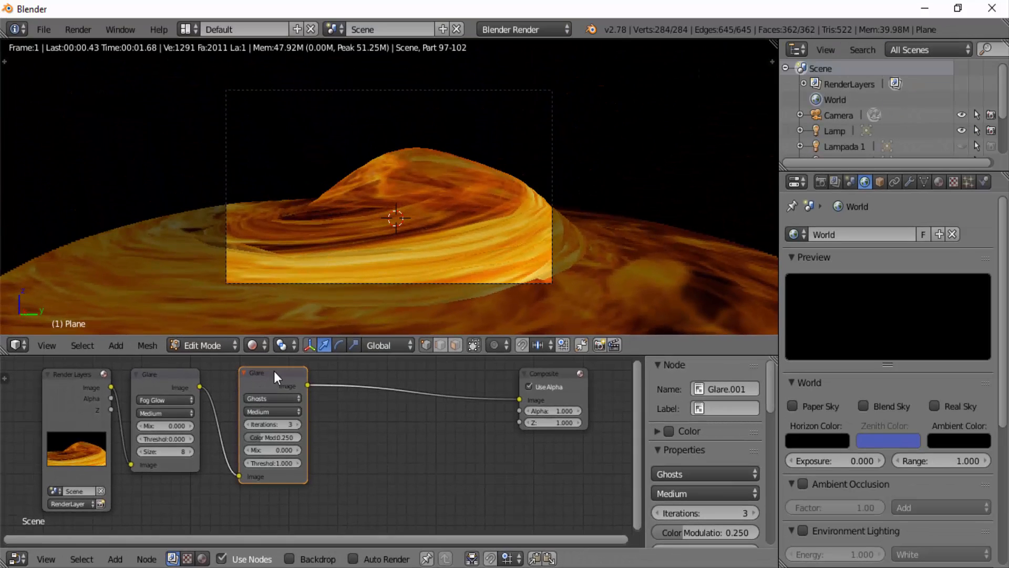
drag(270, 370, 254, 374)
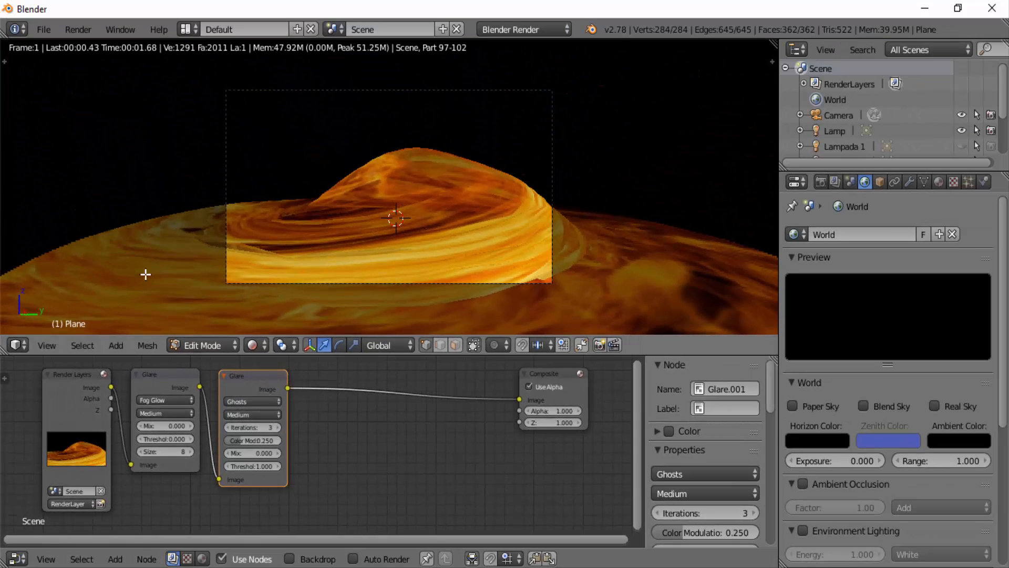
- Render the image and set the Ghosts glare node's threshold to 0
click(83, 33)
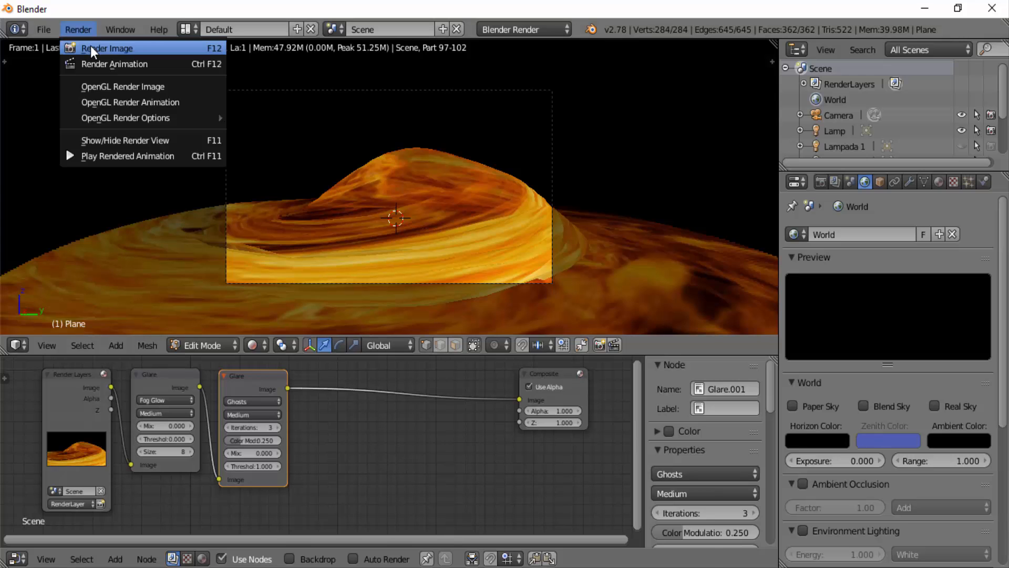
click(90, 45)
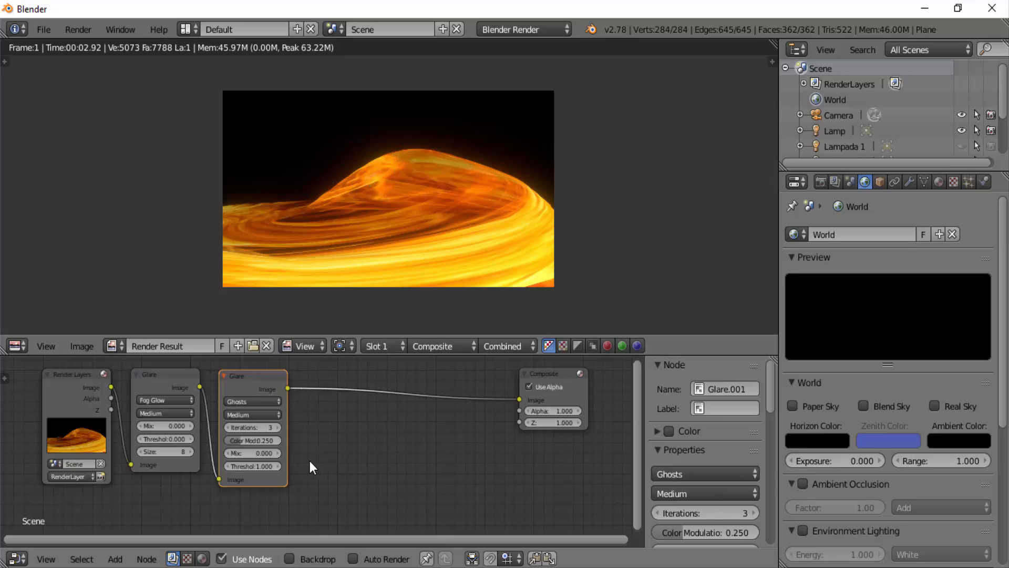
drag(271, 466, 241, 466)
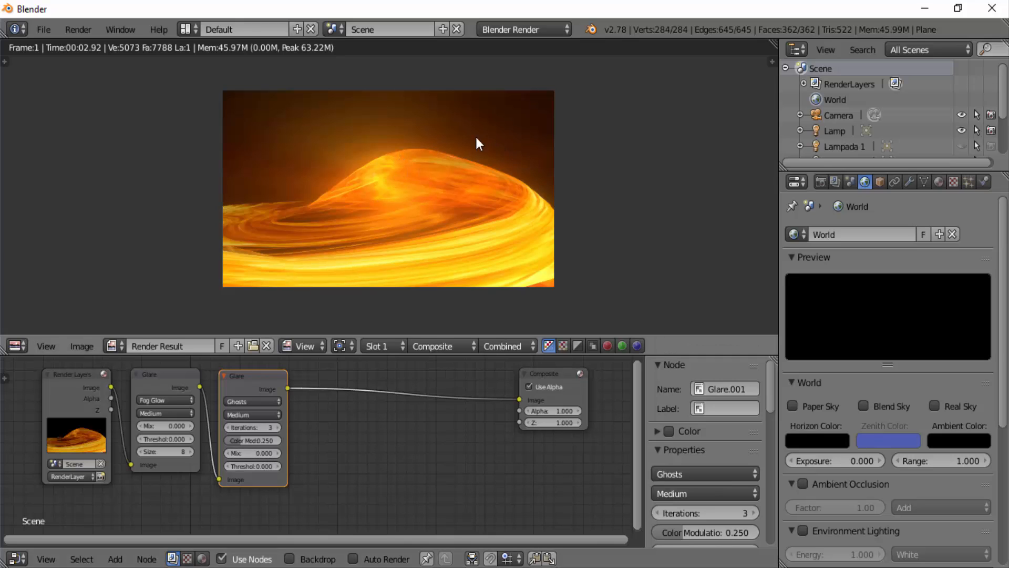
- Set the view transform to Raw in the scene's Color Management settings
click(849, 182)
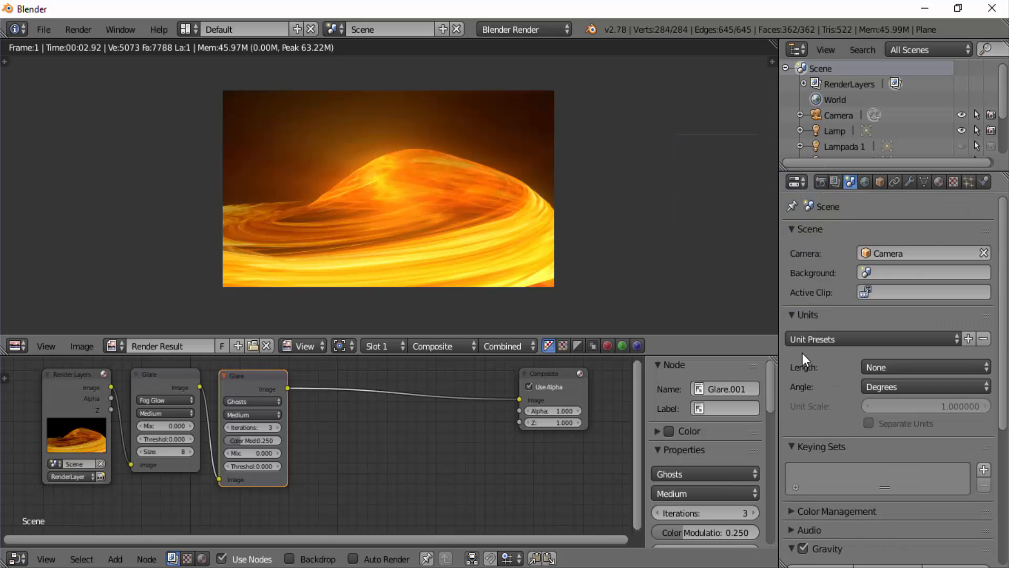
scroll(802, 375, down, 8)
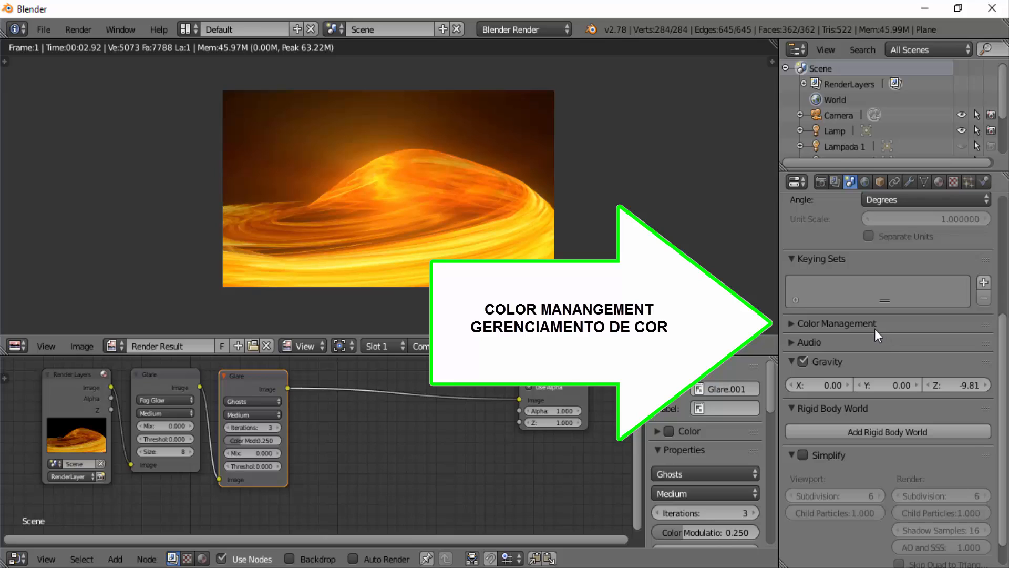
click(791, 324)
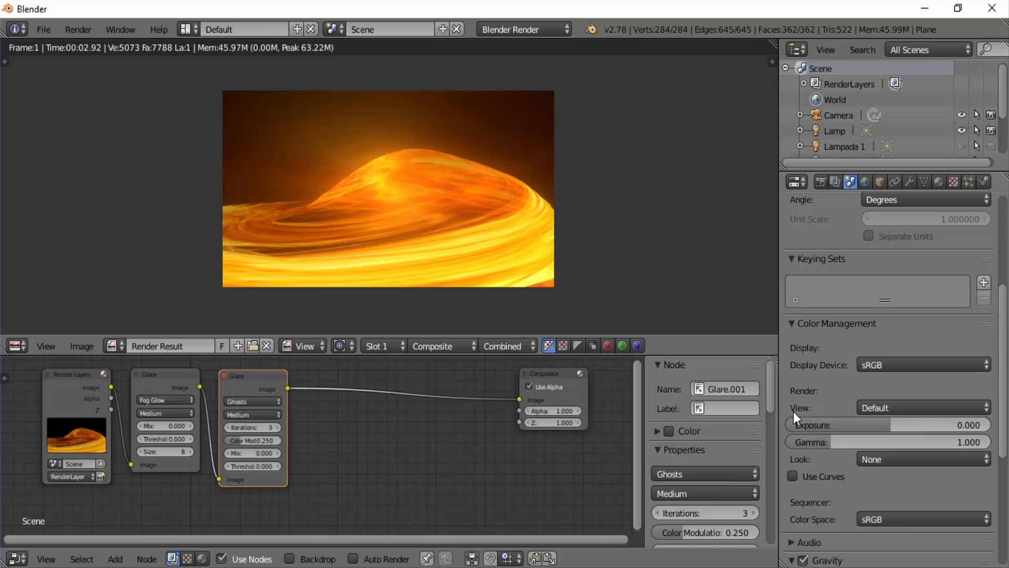
click(980, 408)
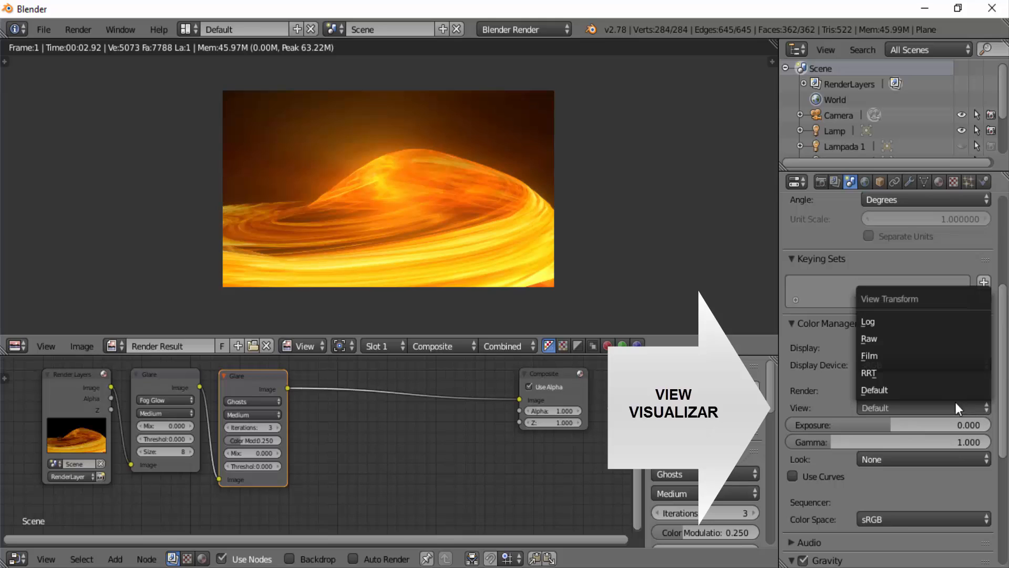
click(888, 338)
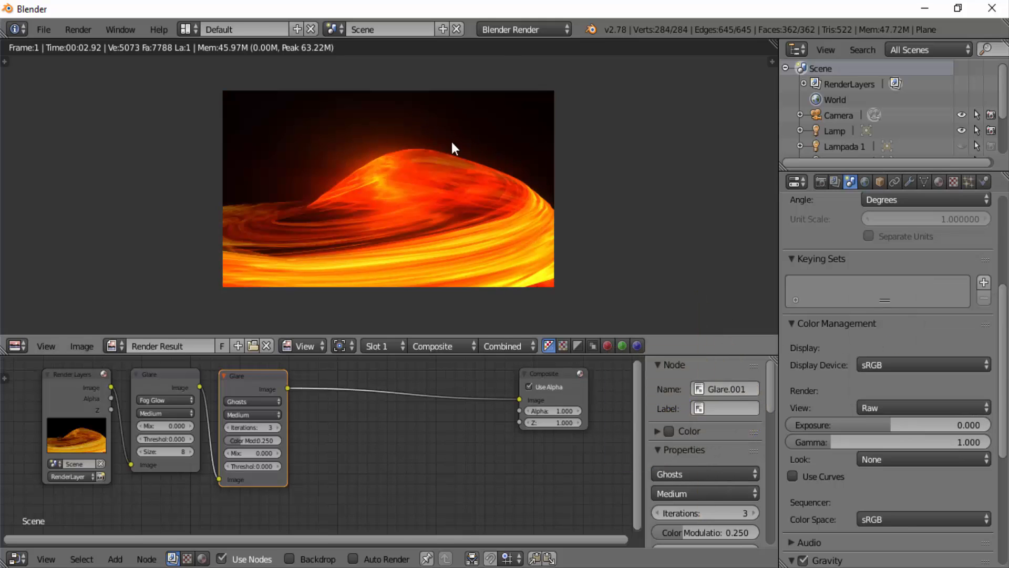
- Enable Use Curves and raise the combined curve to about X 0.45, Y 0.90 and the red curve to about X 0.57, Y 0.79
scroll(820, 399, down, 6)
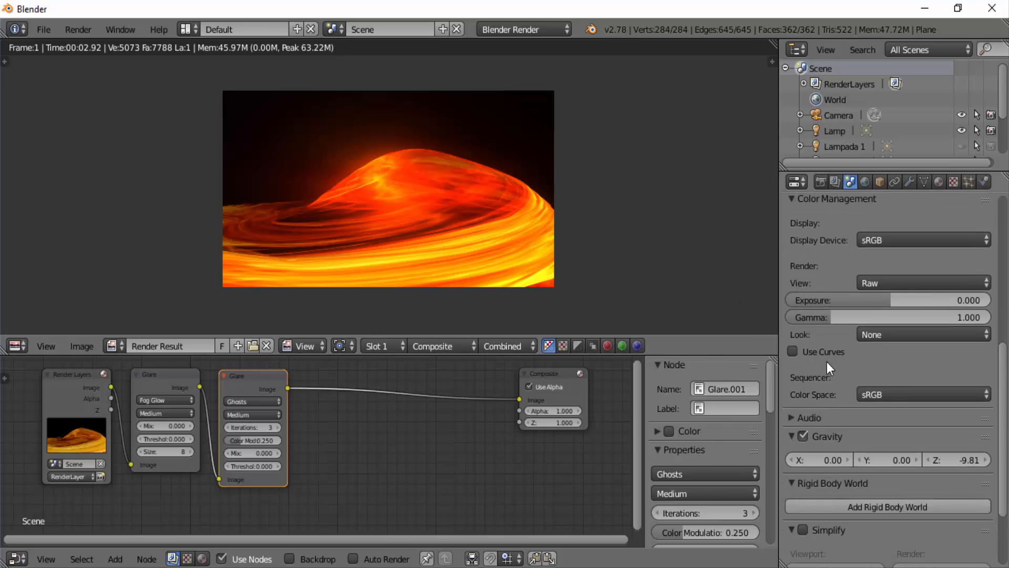
click(792, 351)
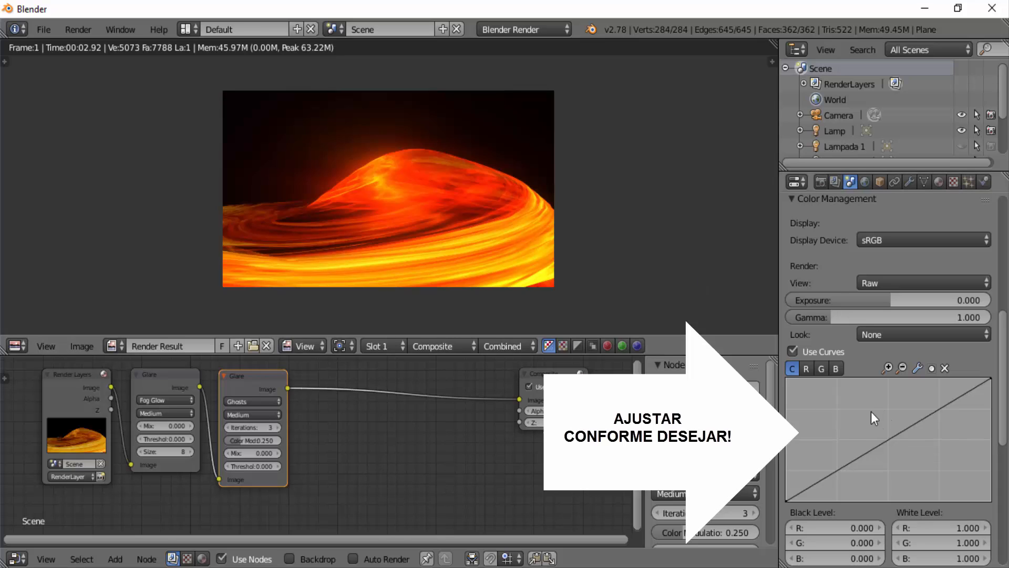
drag(893, 434, 878, 391)
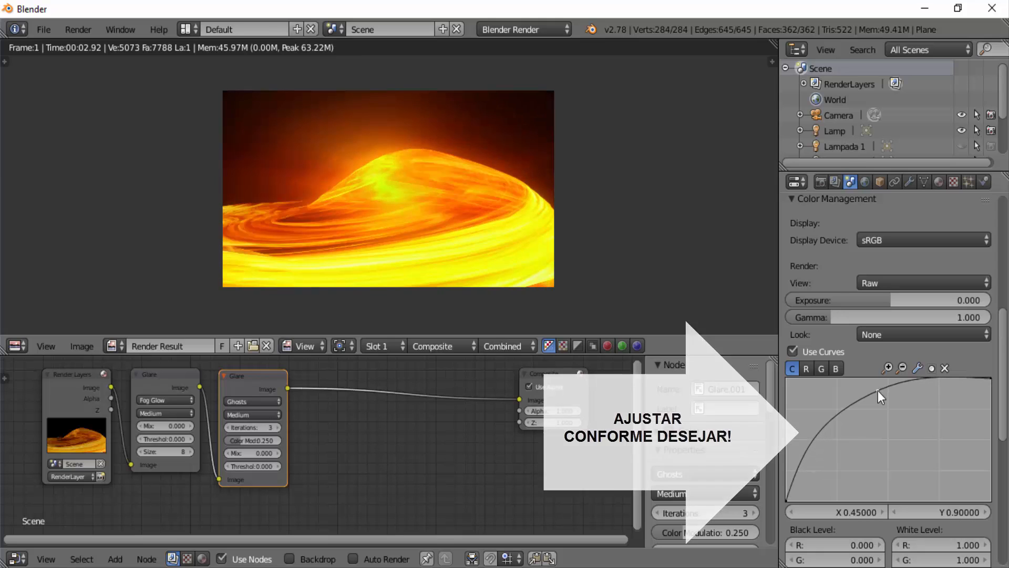
click(807, 368)
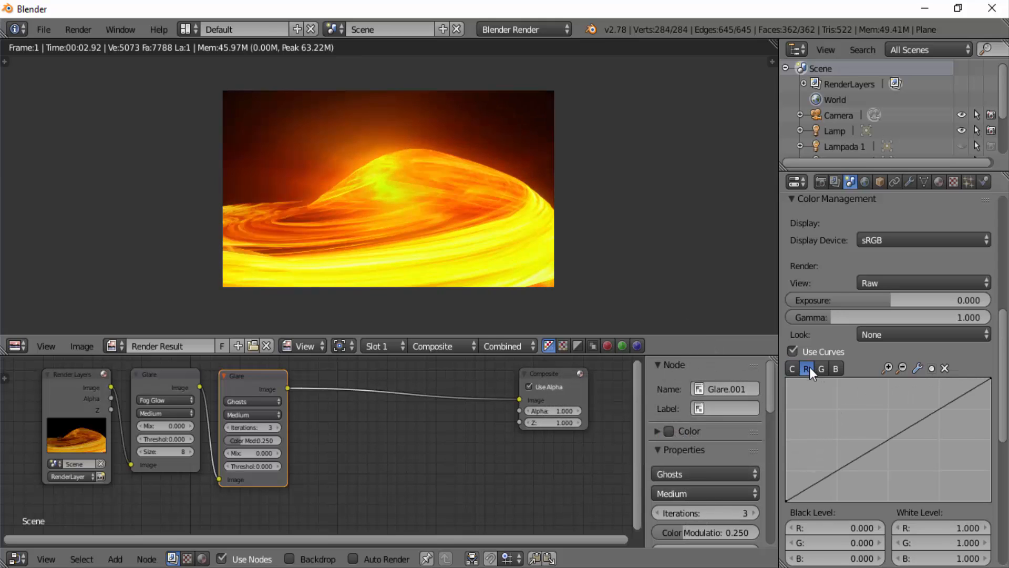
drag(917, 421, 902, 403)
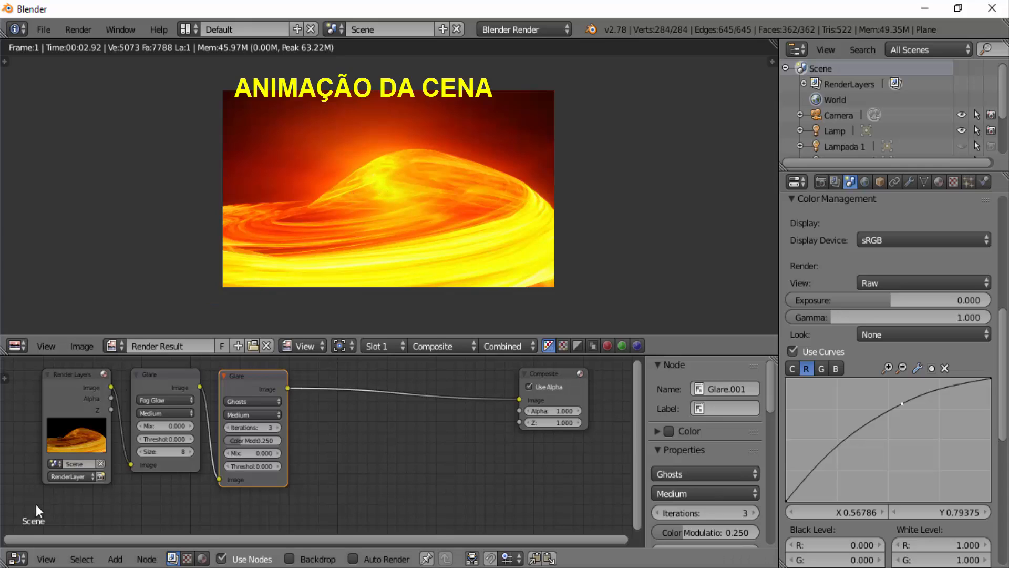
- Replace the Node Editor with the Timeline, reduce its height, and switch the render result area back to the 3D view
click(26, 560)
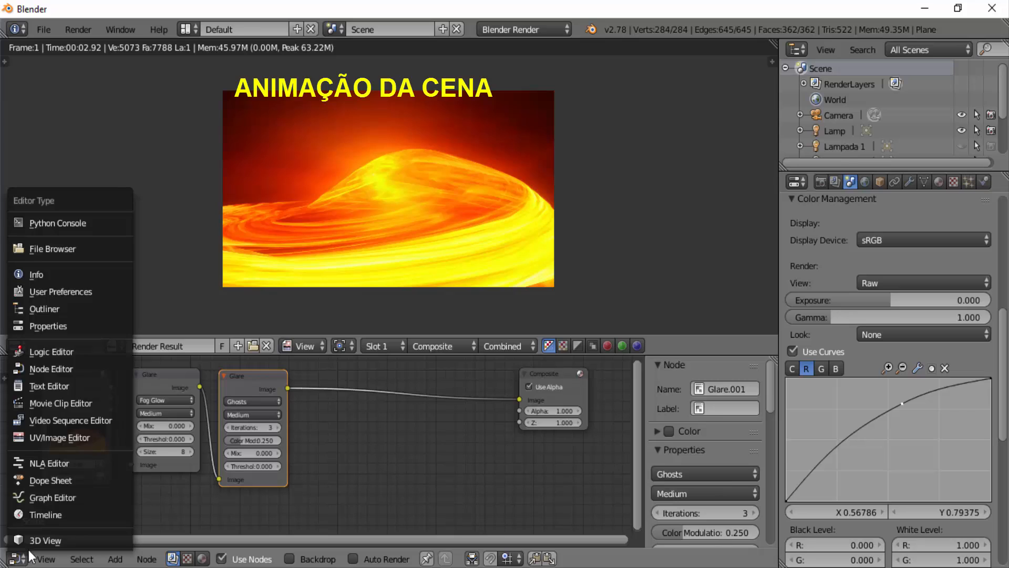
click(55, 518)
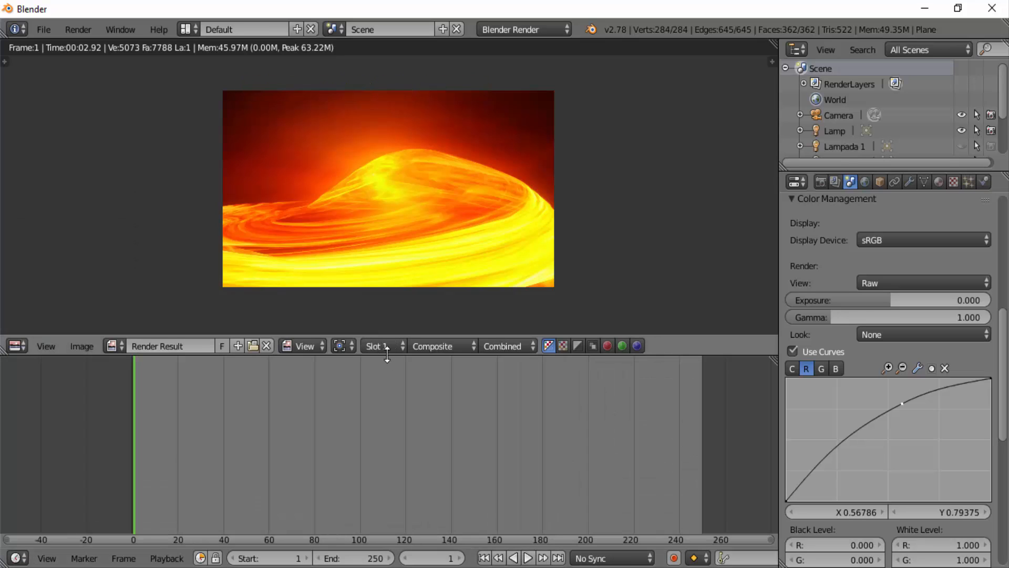
drag(385, 409, 391, 415)
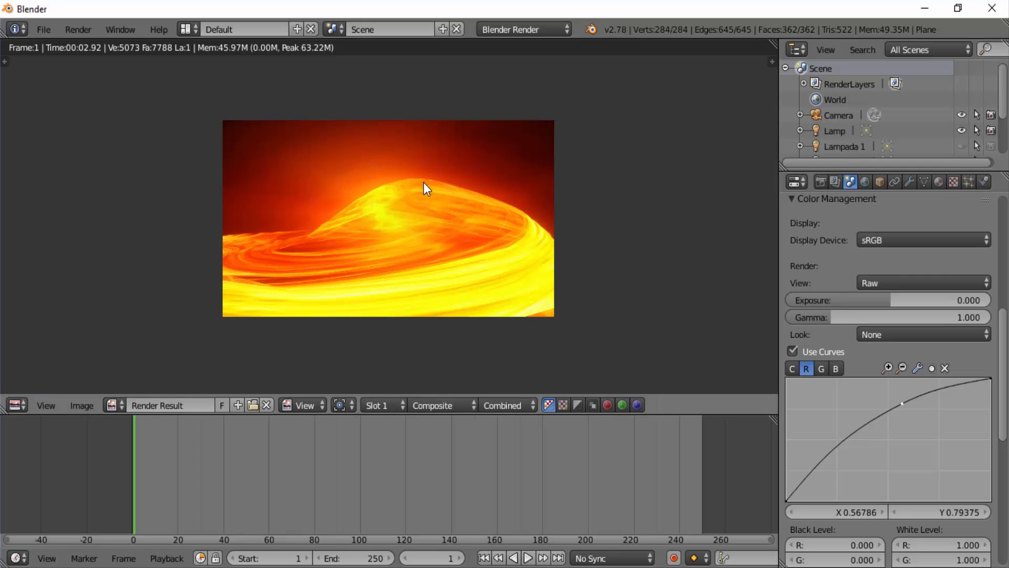
key(shift+F5)
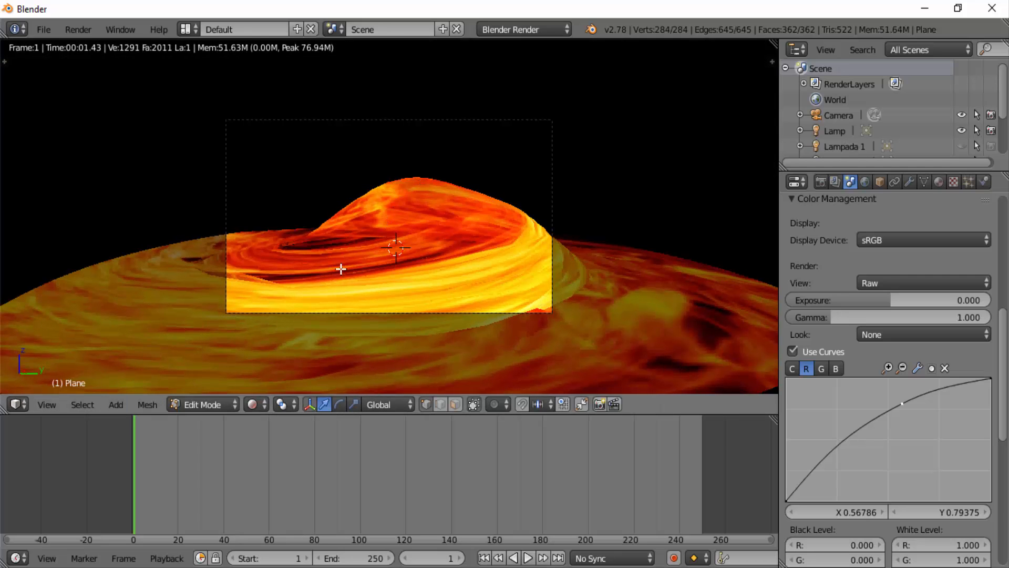
- Switch the 3D view's shading to Texture and change the plane from Edit Mode to Object Mode
click(269, 402)
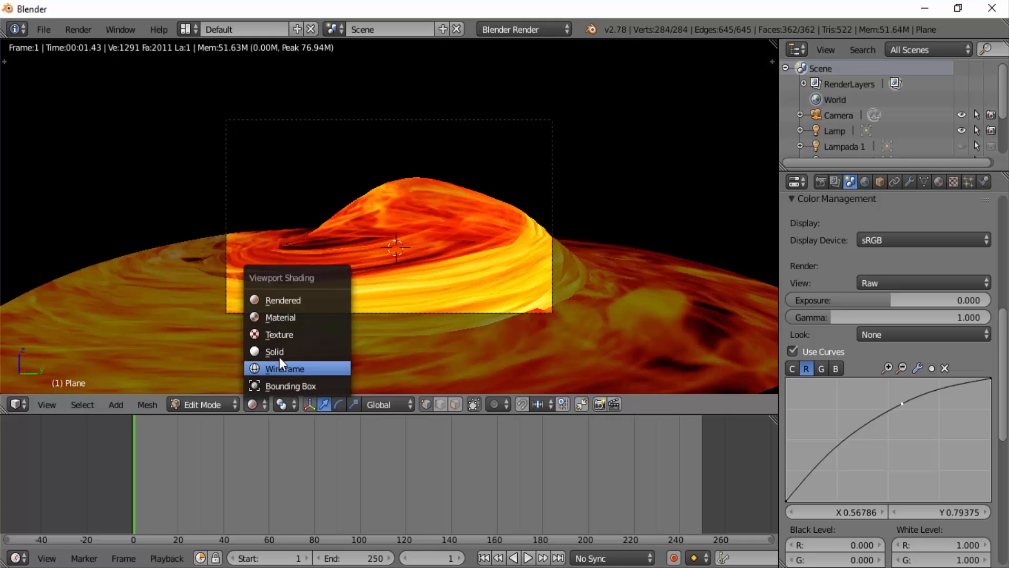
click(288, 336)
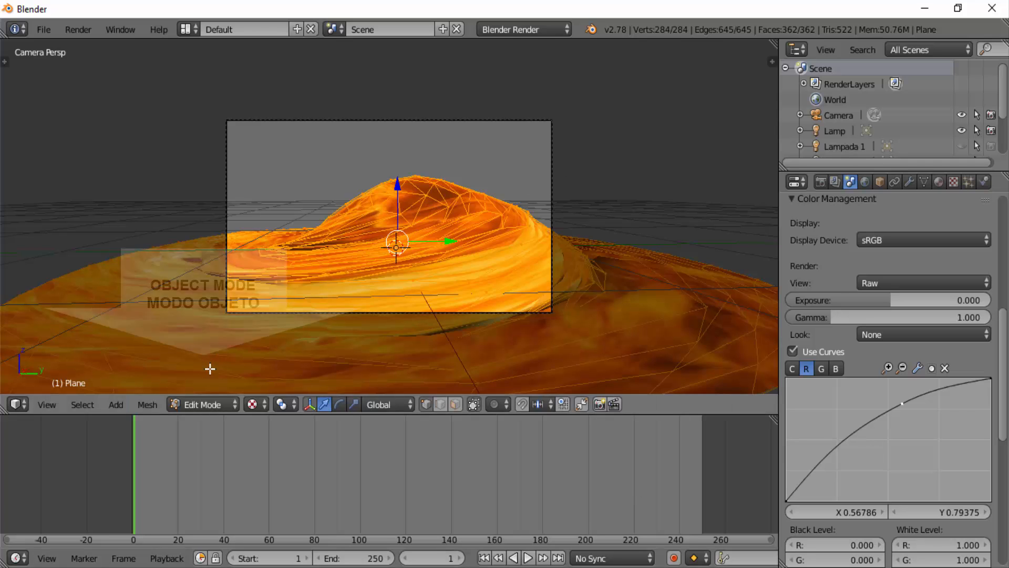
click(196, 402)
click(214, 383)
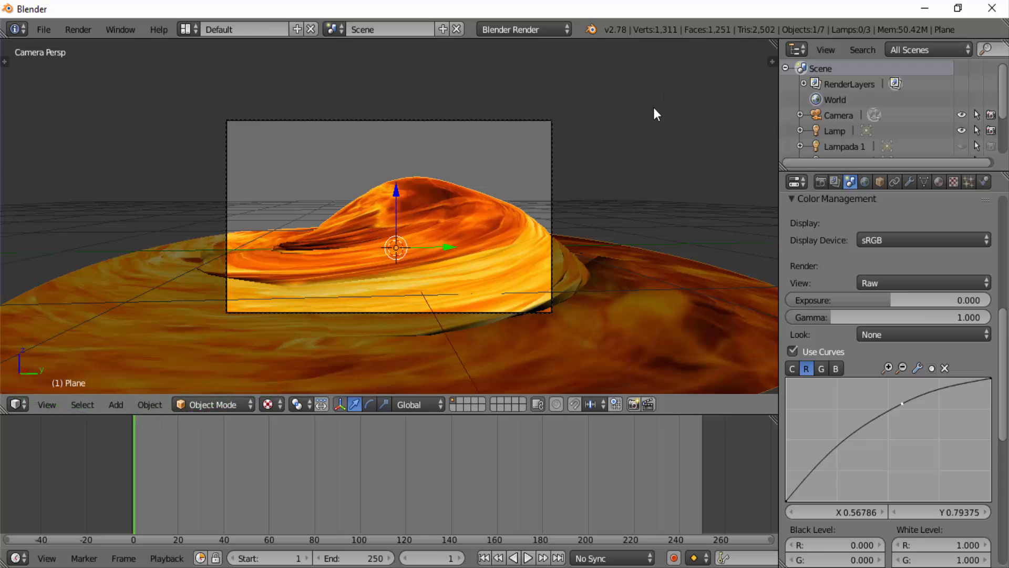
- Insert a LocRotScale keyframe for the plane at frame 1 and move the current frame to 250
key(i)
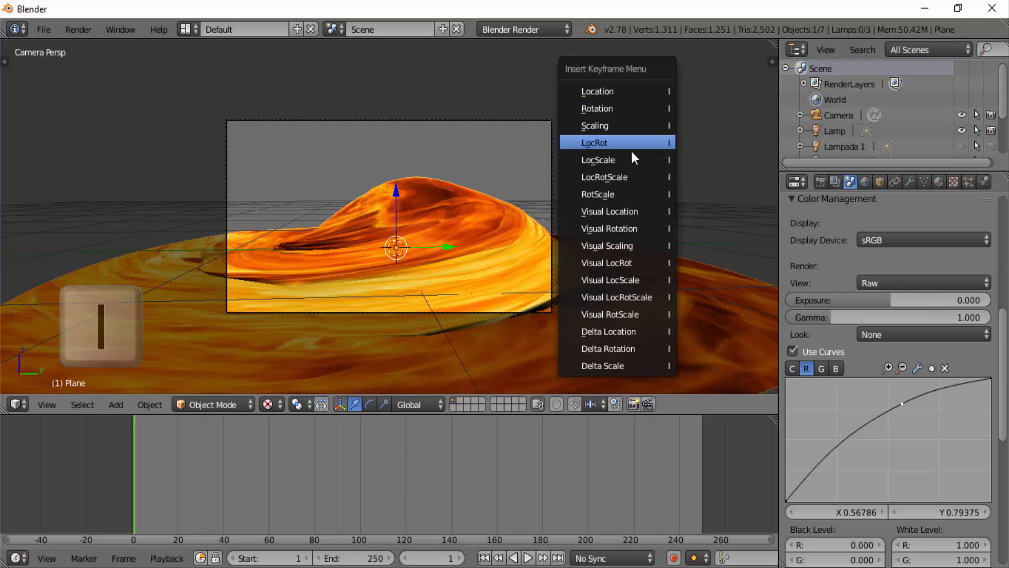
click(612, 176)
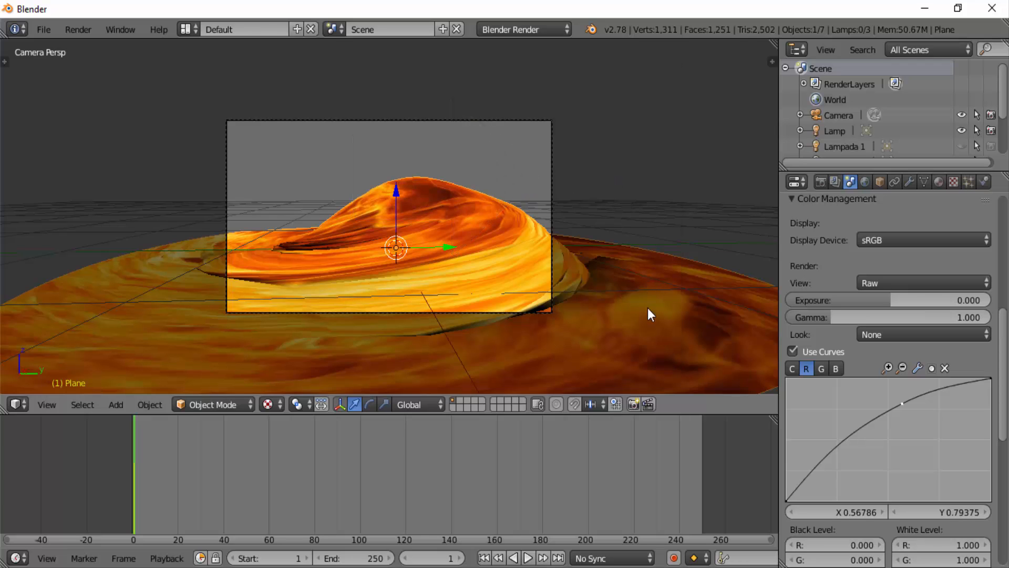
click(702, 459)
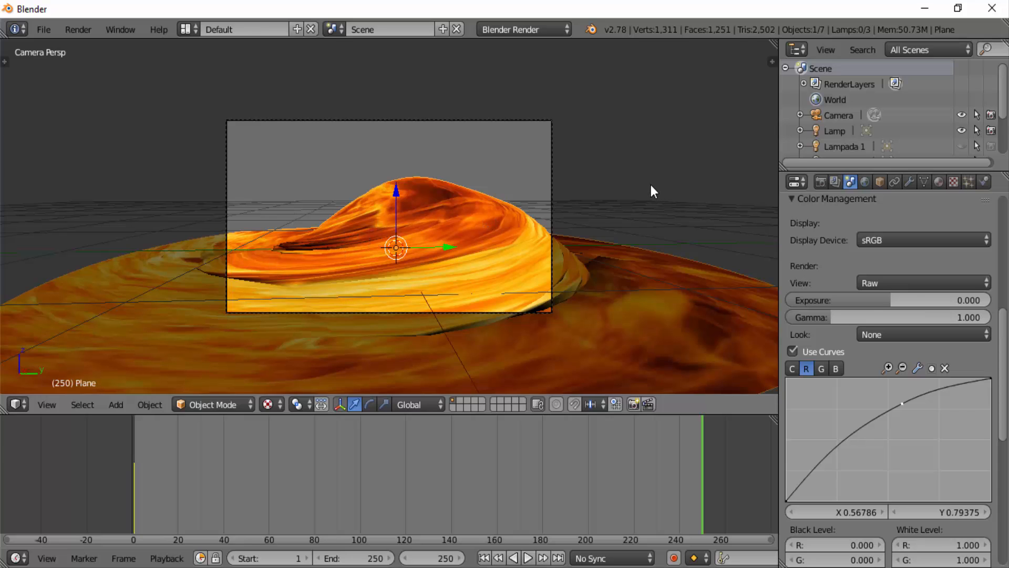
- Rotate the plane slightly around the global Z axis and insert a LocRotScale keyframe for it at frame 250
key(r)
key(z)
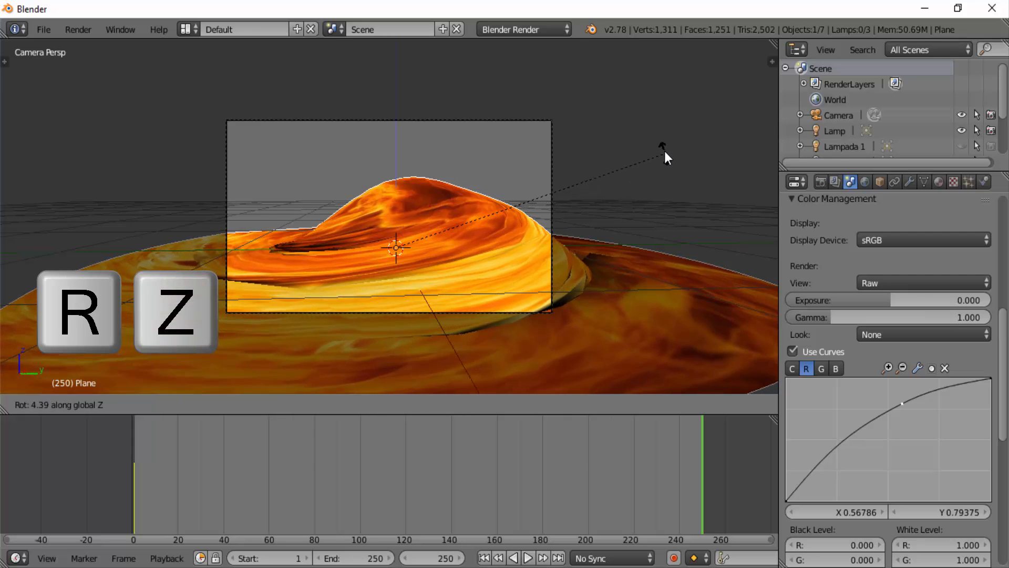
click(594, 109)
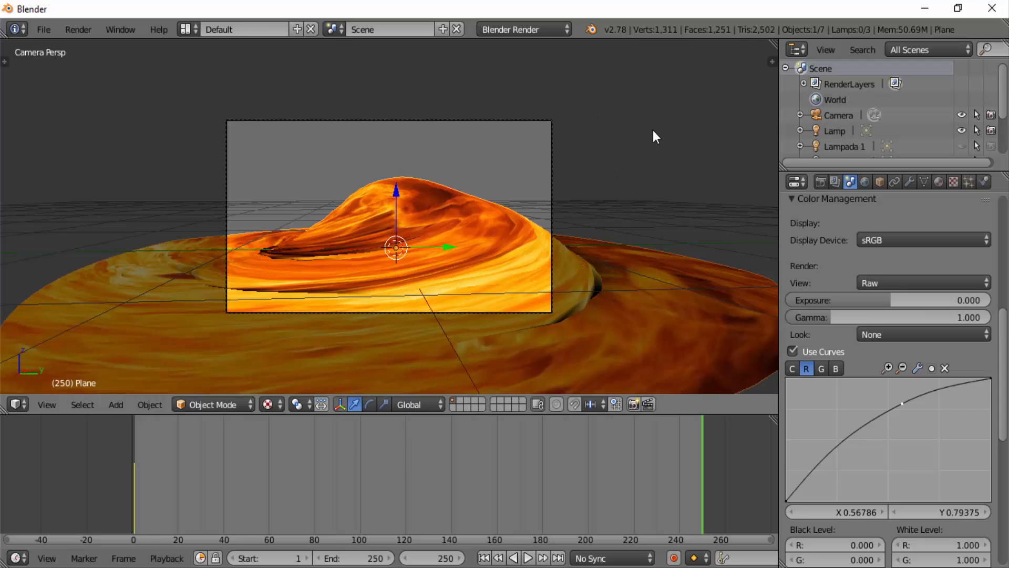
key(i)
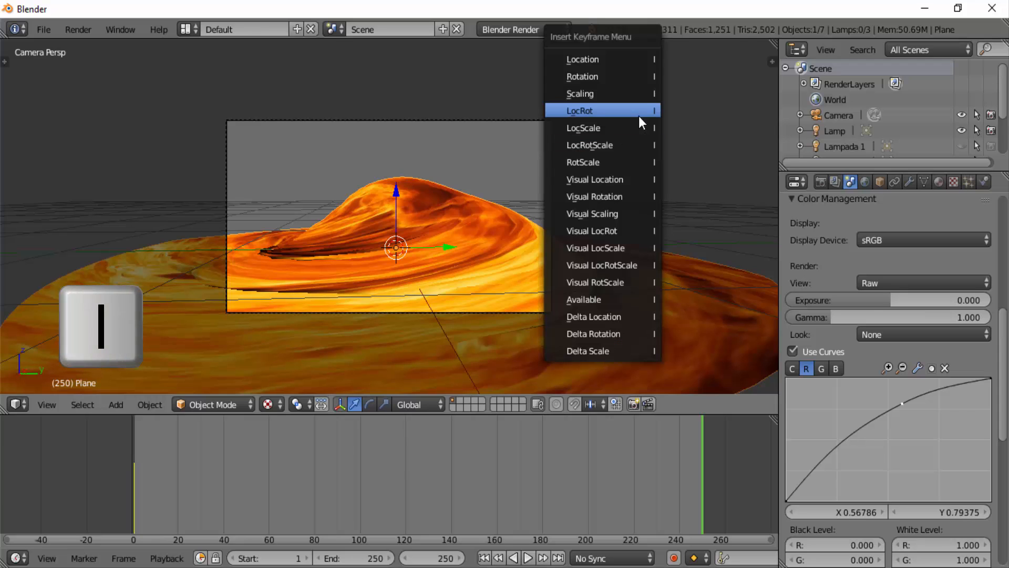
click(600, 145)
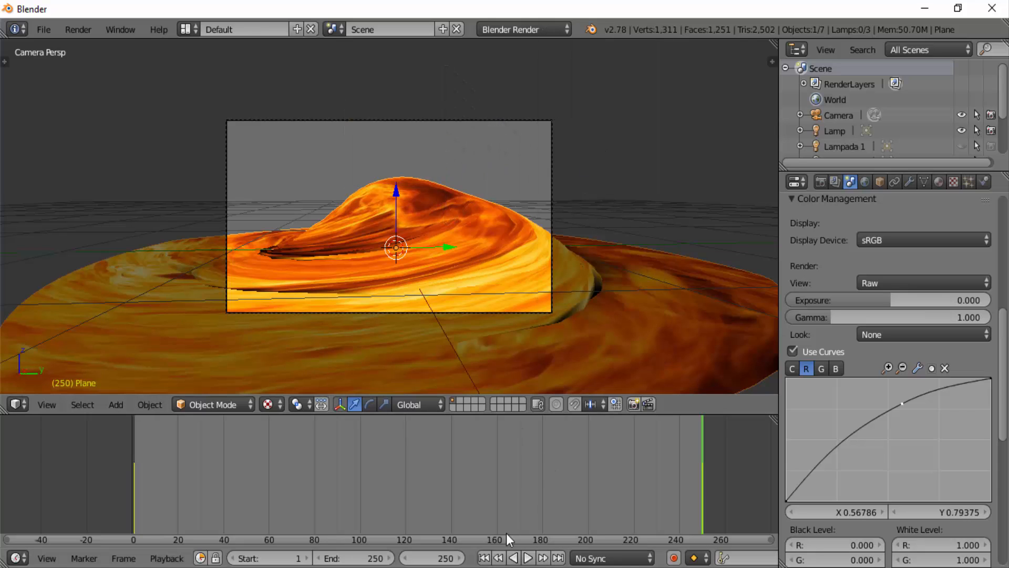
- Play the plane's rotation animation from the first frame to check it, and stop the playback
click(483, 558)
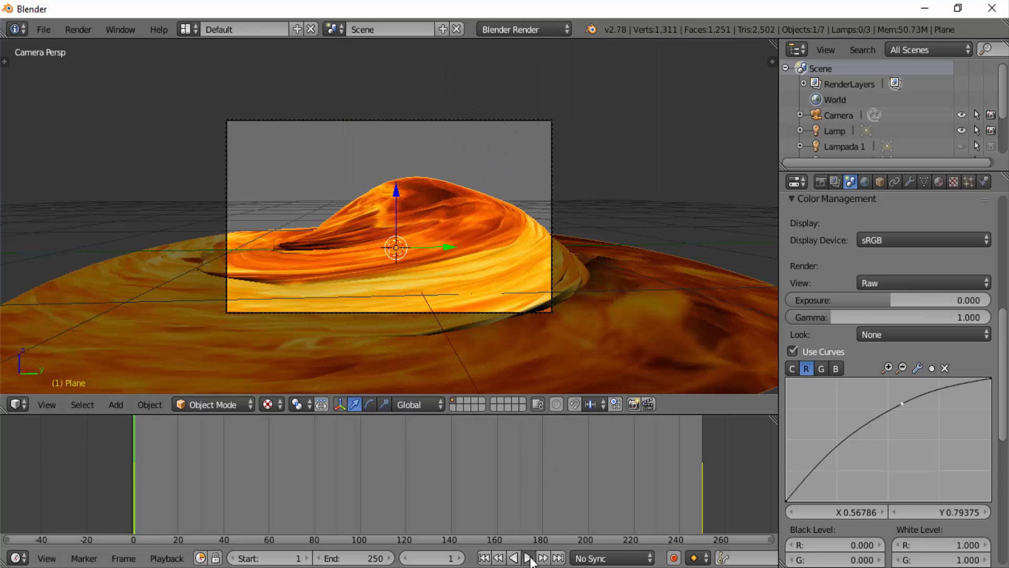
click(528, 557)
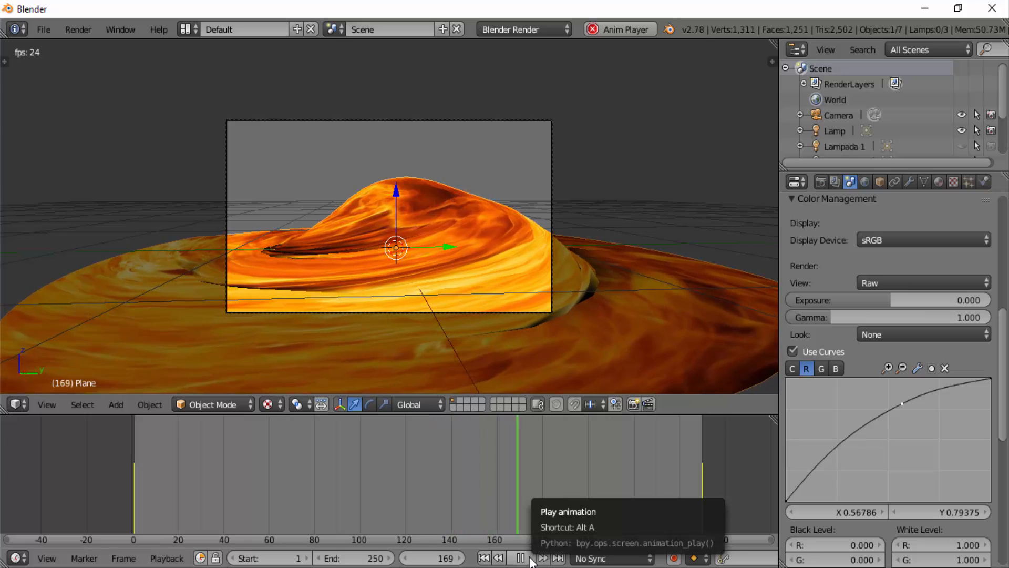
key(Escape)
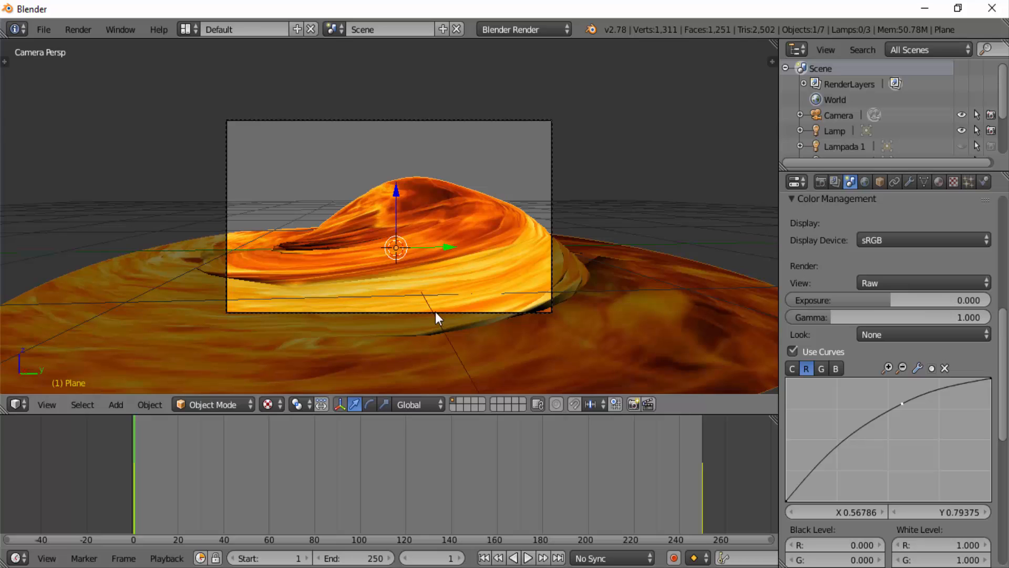
- Select the camera, insert a LocRotScale keyframe for it at frame 1, and move the current frame to 250
right_click(551, 167)
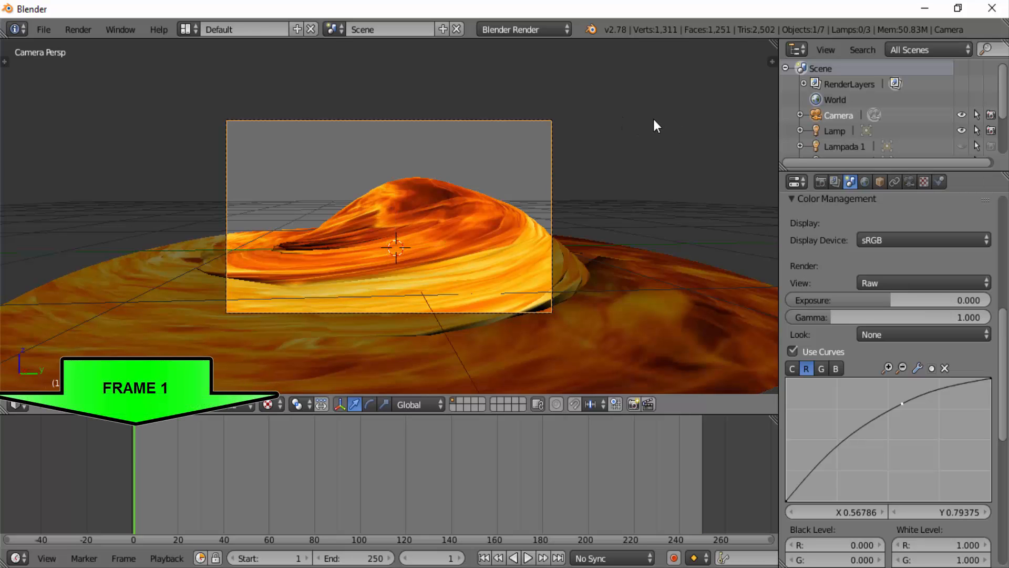
key(i)
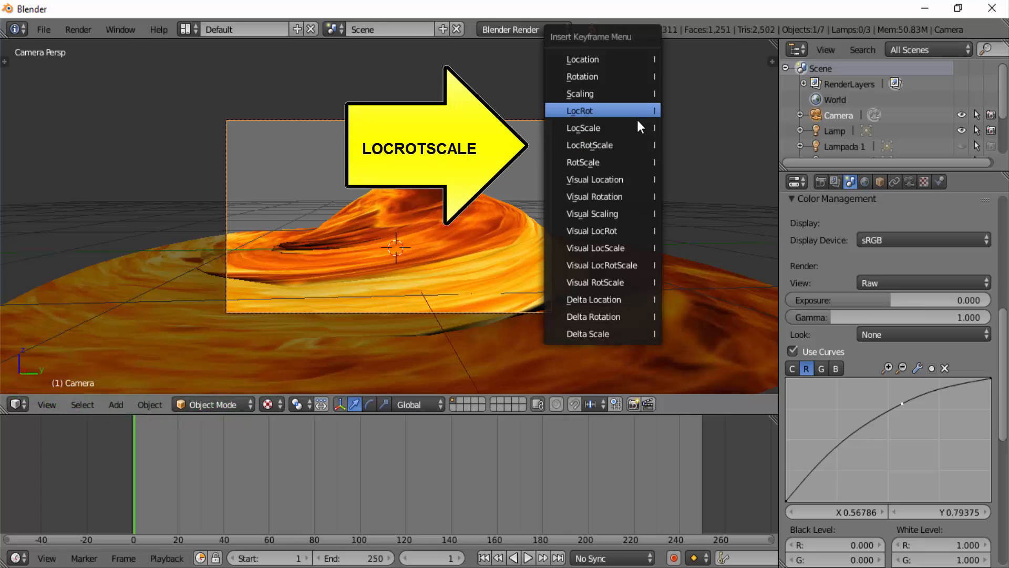
click(616, 144)
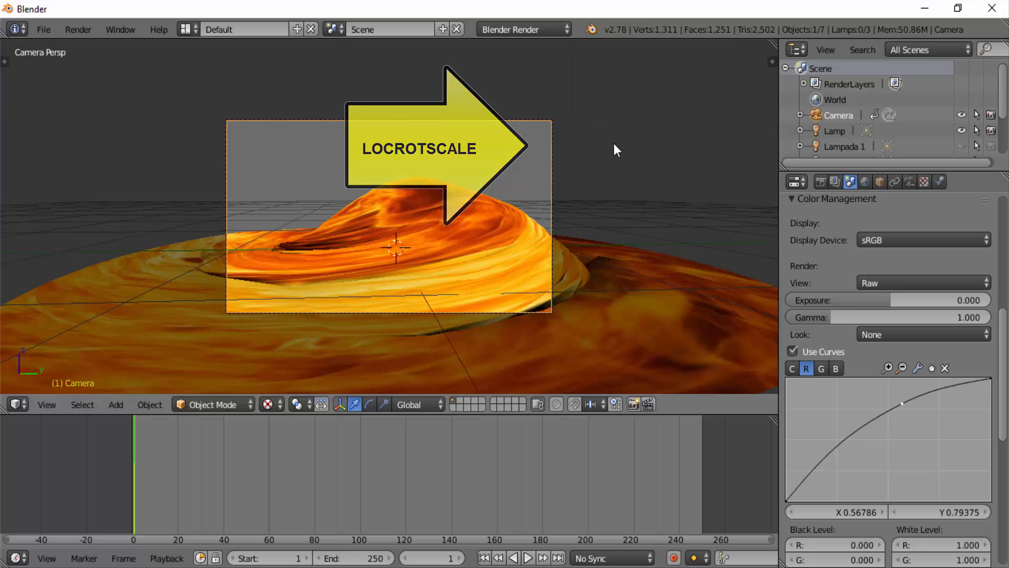
click(702, 459)
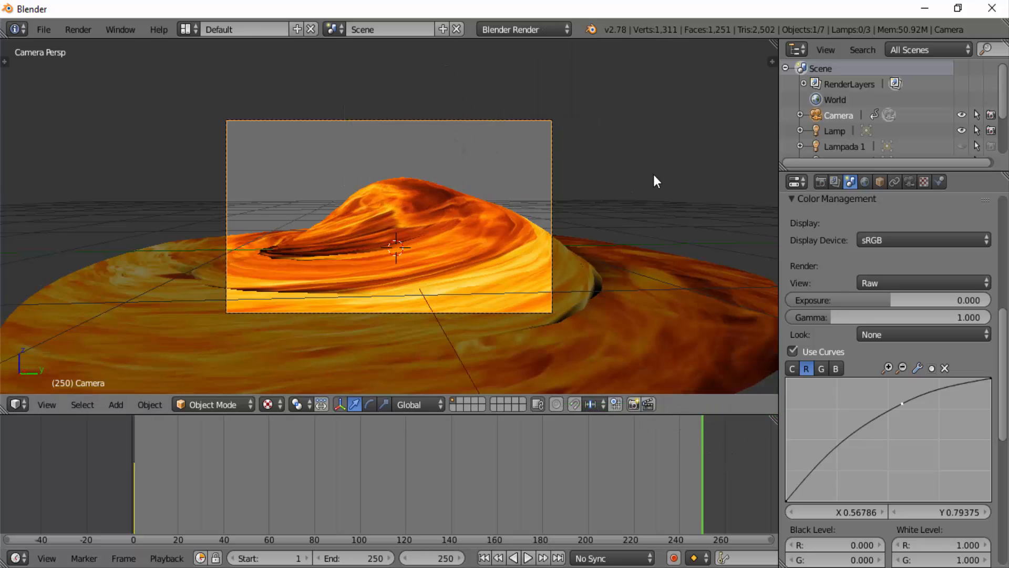
- Enable Lock Camera to View in the 3D view's properties and hide the properties region again
key(n)
key(n)
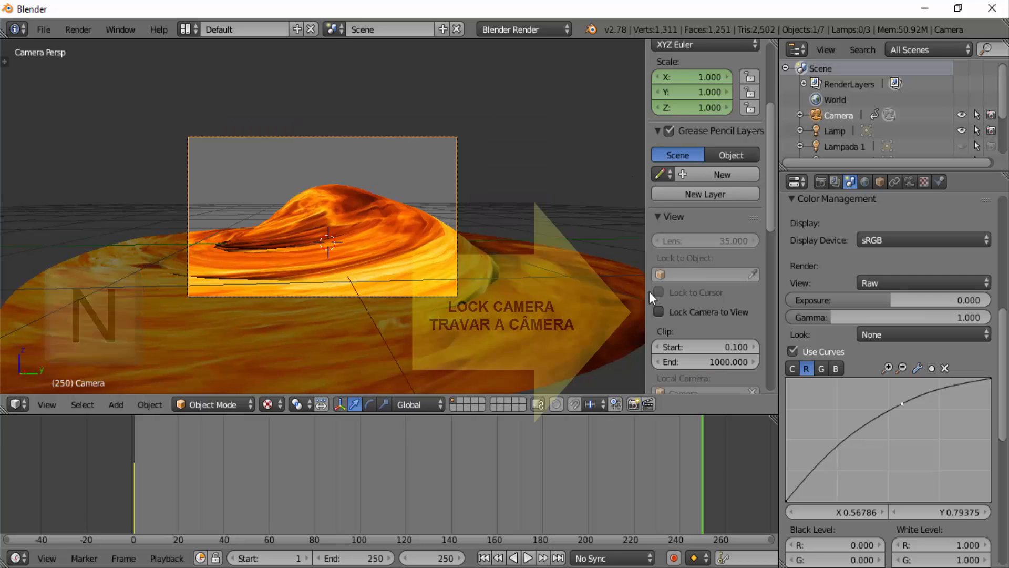
click(656, 311)
key(n)
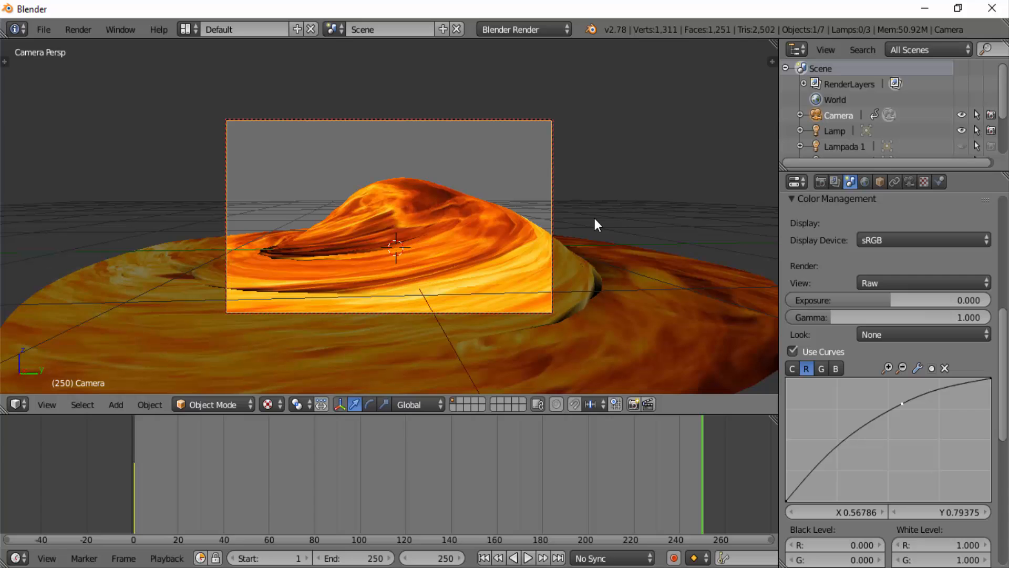
- Orbit the locked camera to a higher angle over the nebula and insert a LocRotScale keyframe for it at frame 250
middle_drag(594, 219, 612, 243)
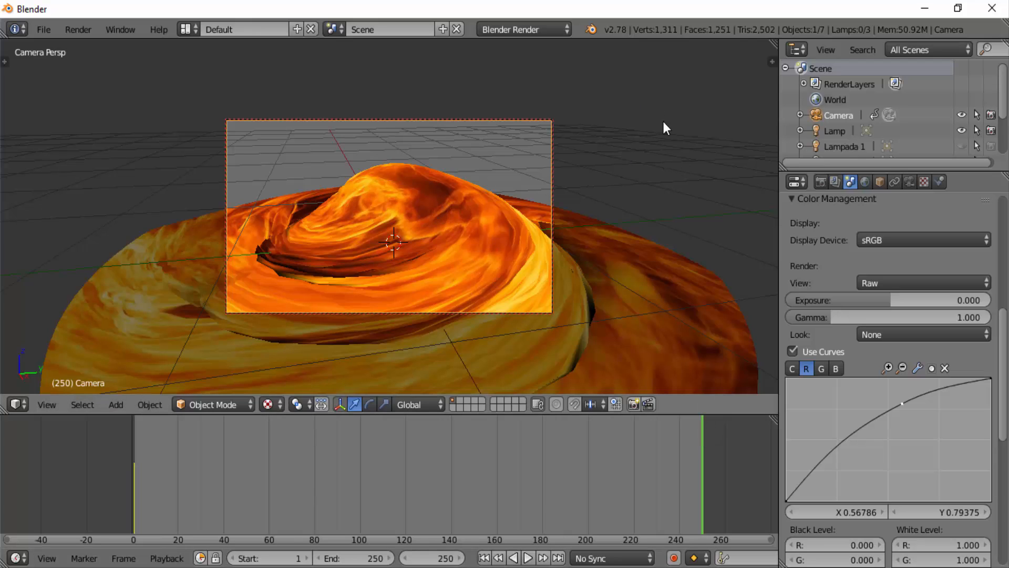
key(i)
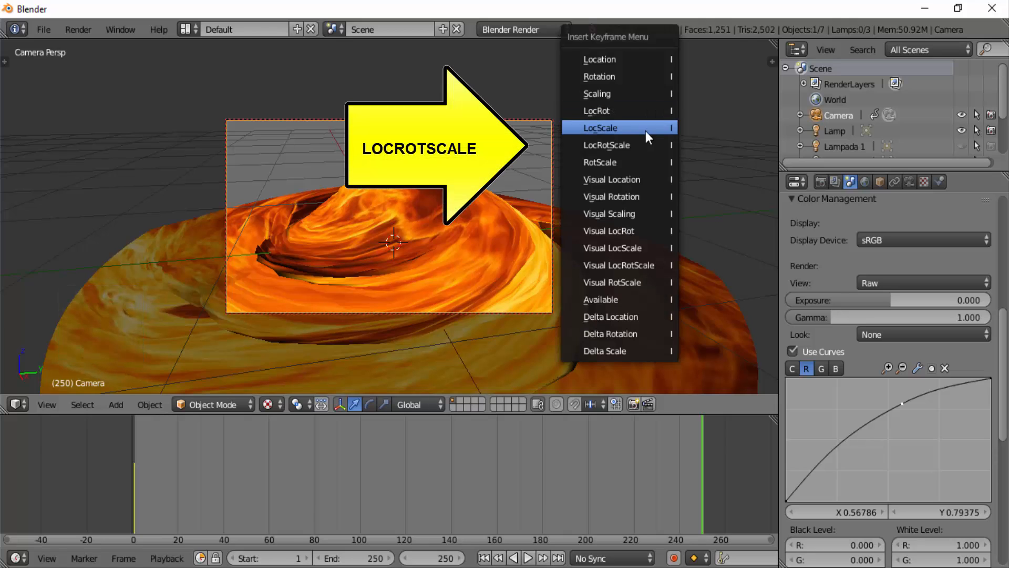
click(642, 144)
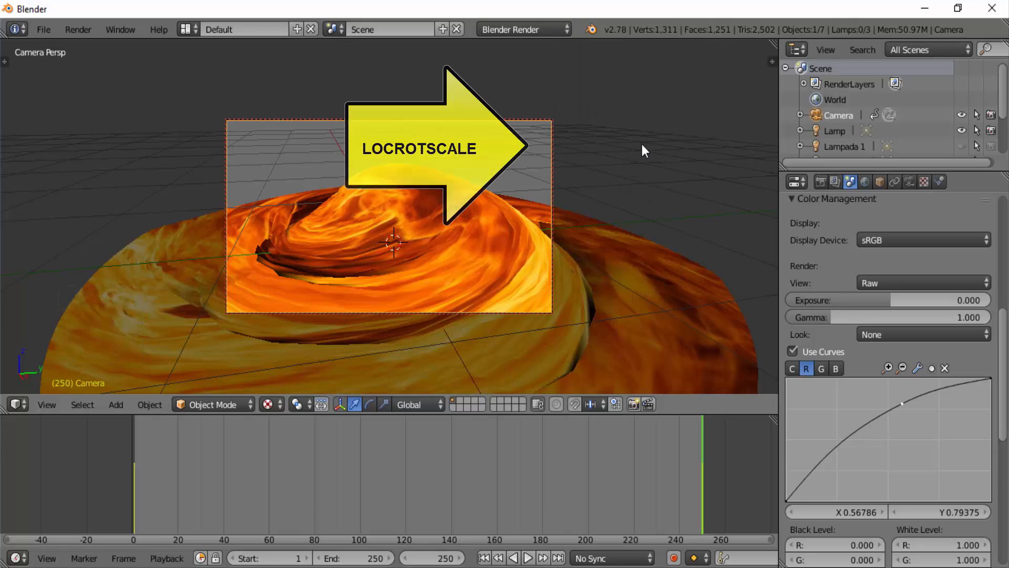
- Play the combined camera and plane animation from the first frame, stop it, and return to frame 1
click(484, 560)
click(528, 559)
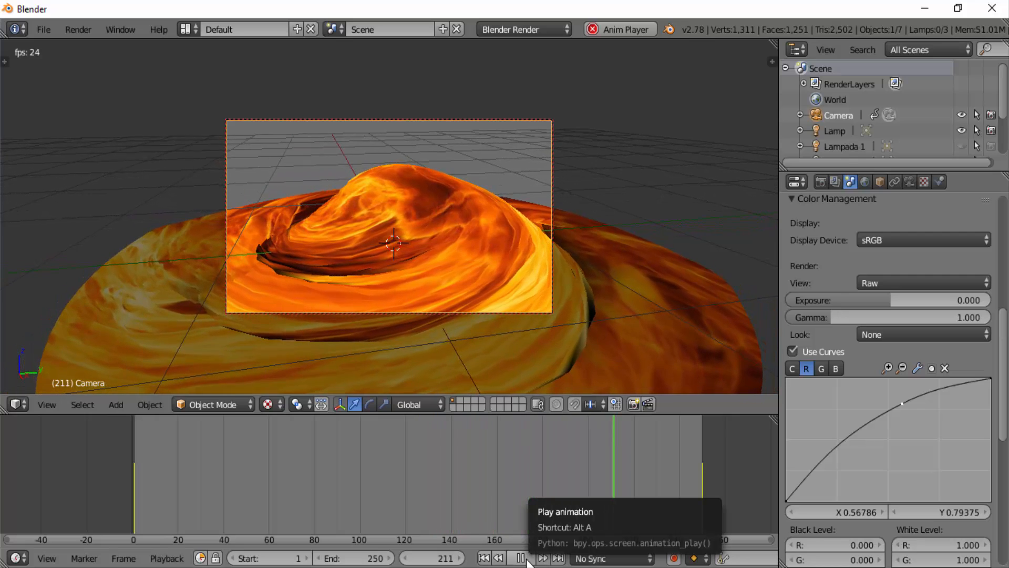
key(alt+a)
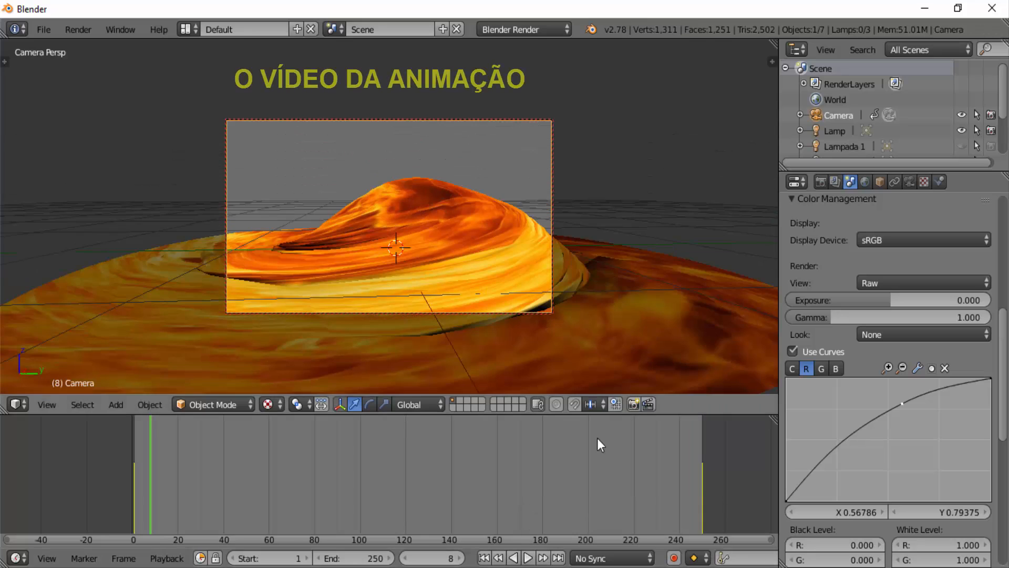
click(484, 558)
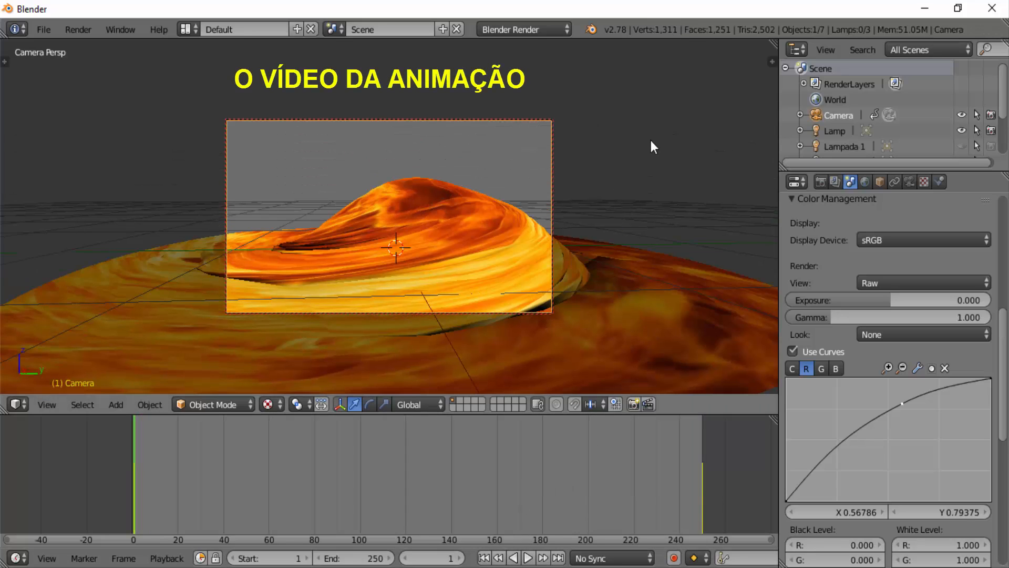
- Apply the HDTV 720p preset to the scene's render dimensions
click(820, 183)
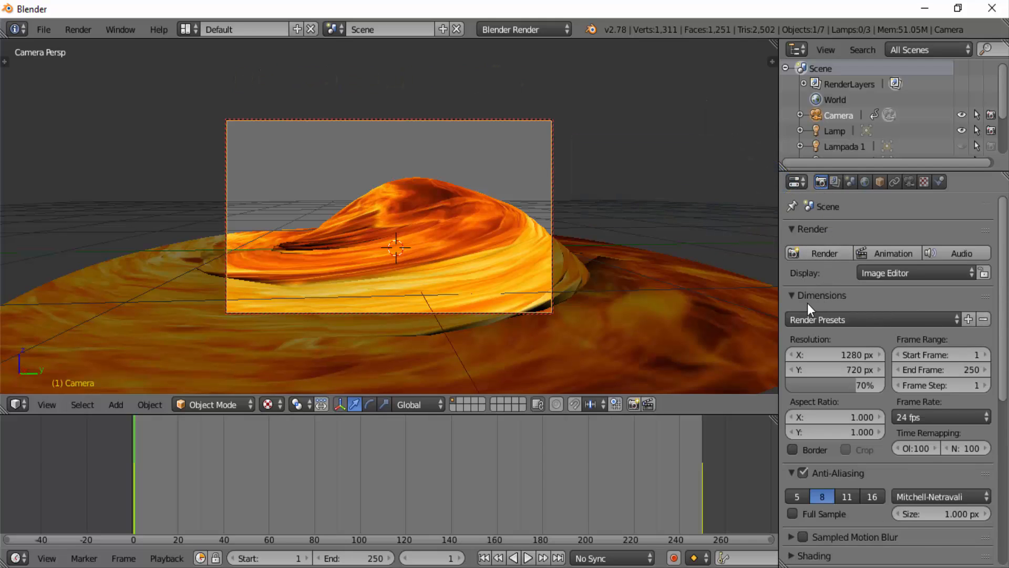
click(954, 320)
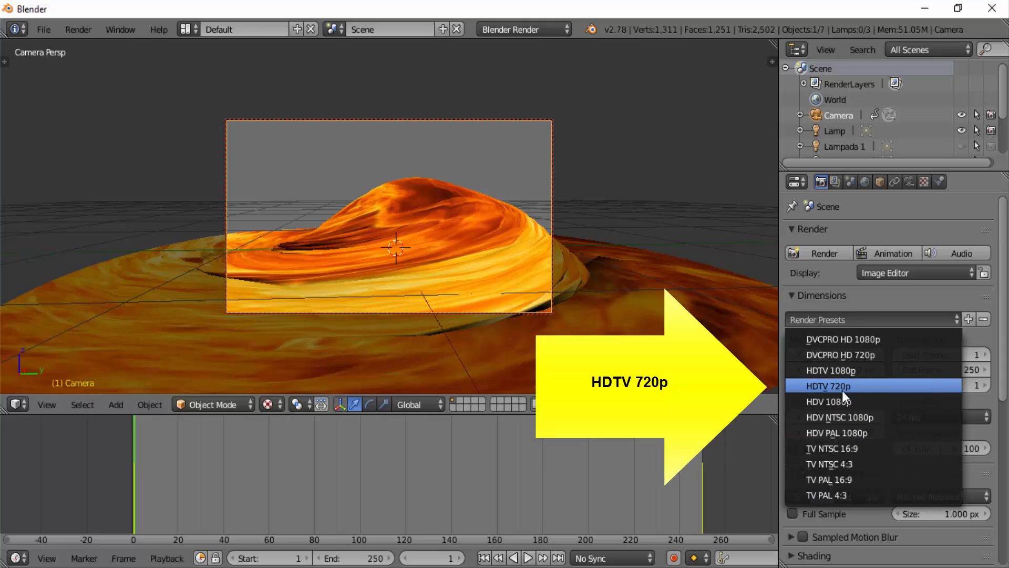
click(829, 389)
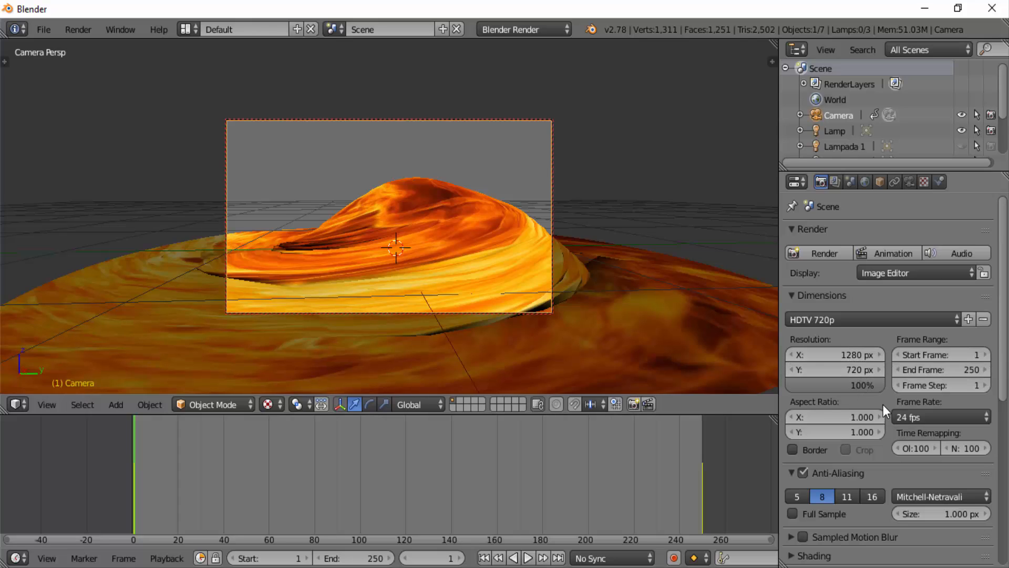
- Set the render output path to /tmp\nebulosa and the output file format to AVI JPEG
scroll(884, 399, down, 10)
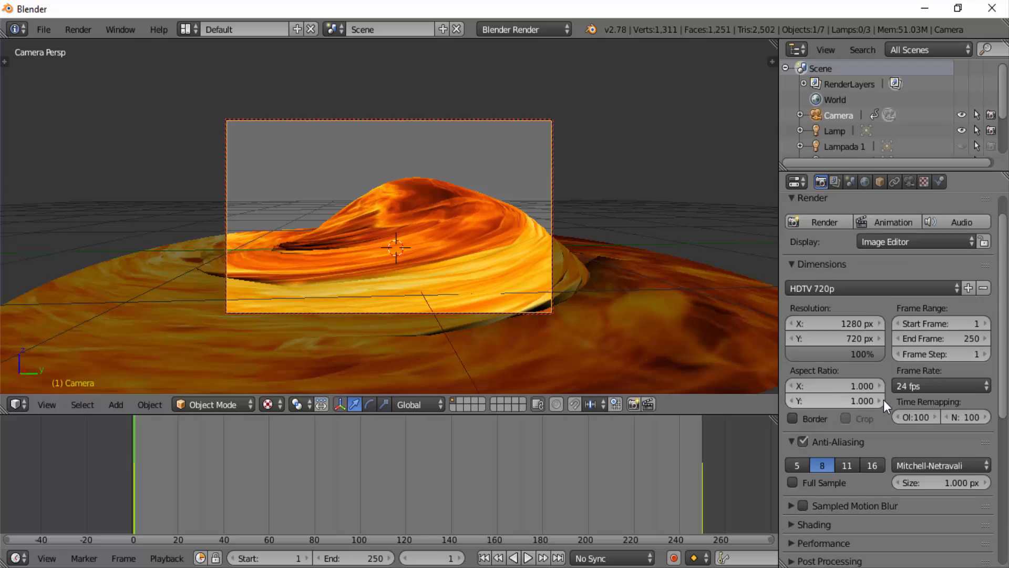
scroll(883, 399, down, 2)
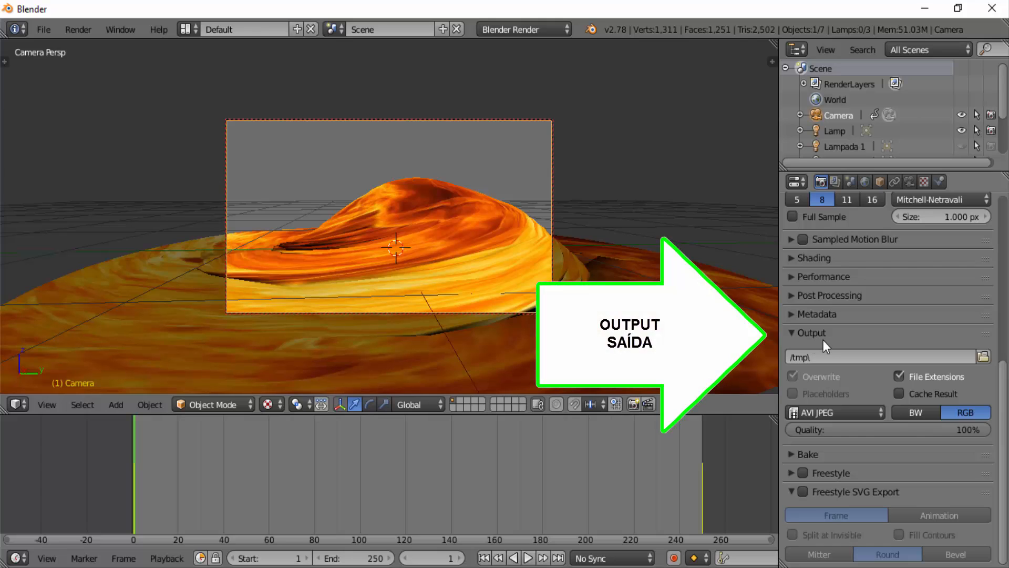
click(819, 360)
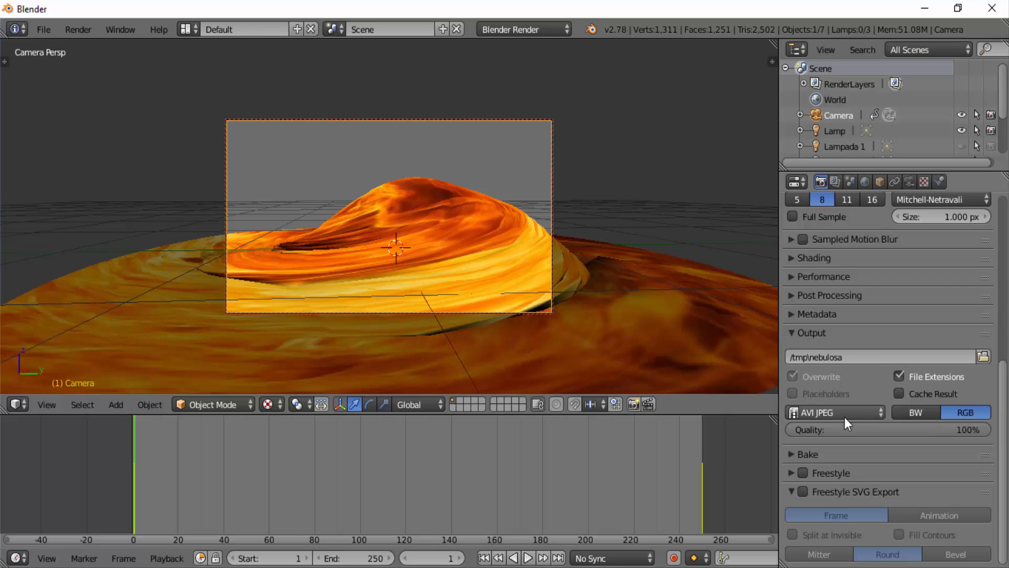
click(883, 414)
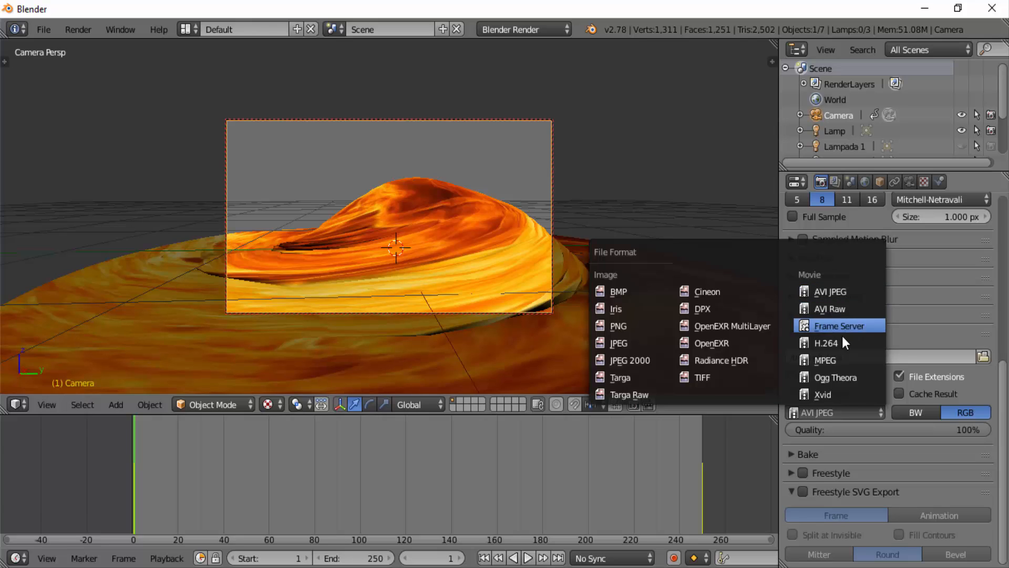
click(831, 292)
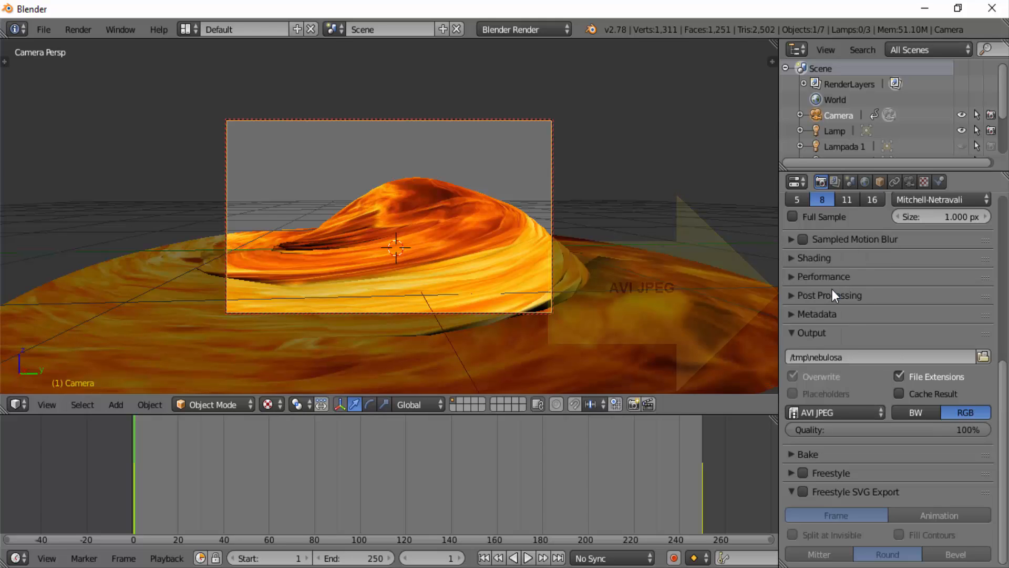
- Render the full animation, frames 1 to 250, to the output video file
scroll(934, 322, up, 3)
scroll(934, 318, up, 5)
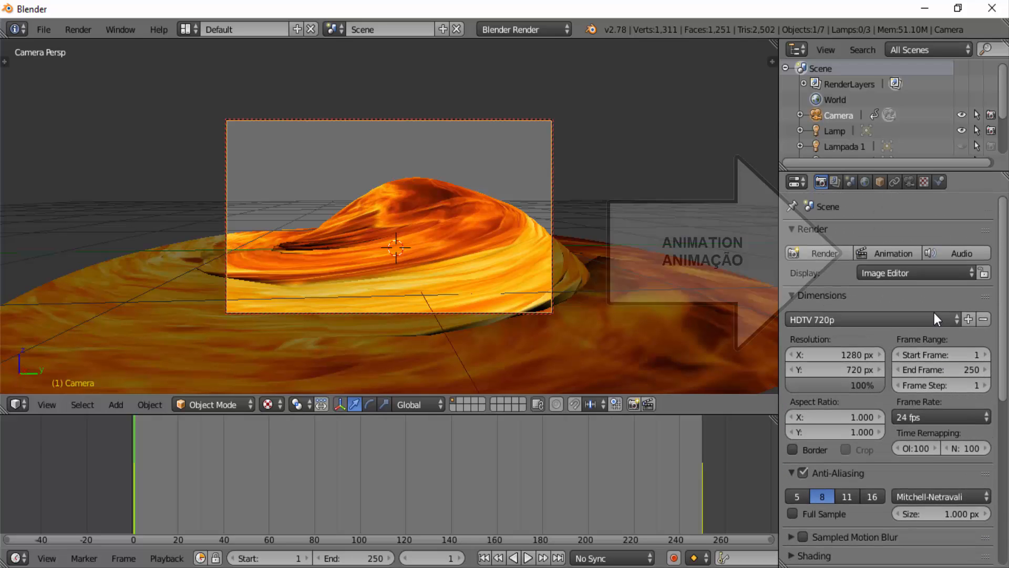
click(891, 254)
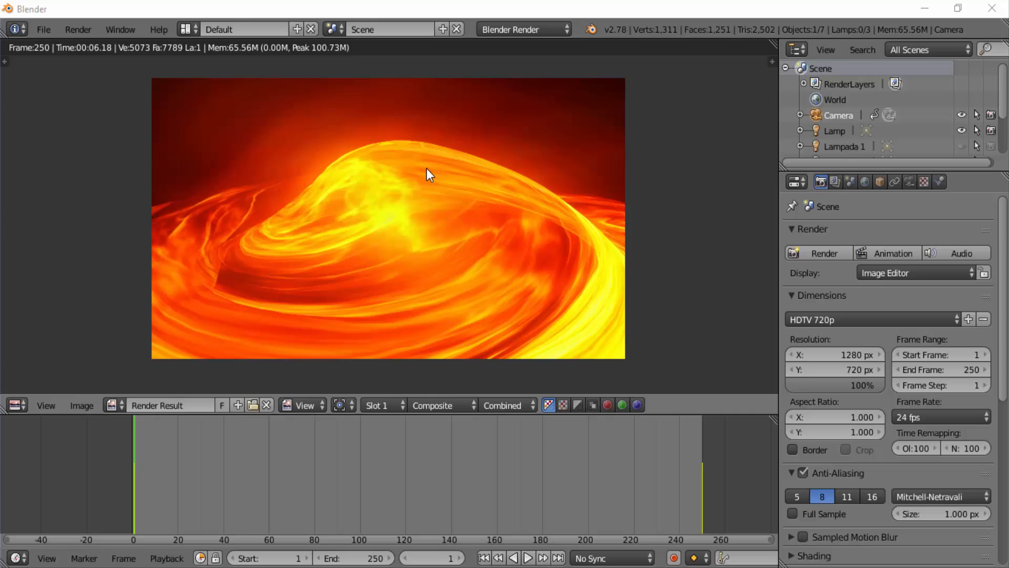
- Play the rendered nebula animation to review it, and close the player window
click(79, 30)
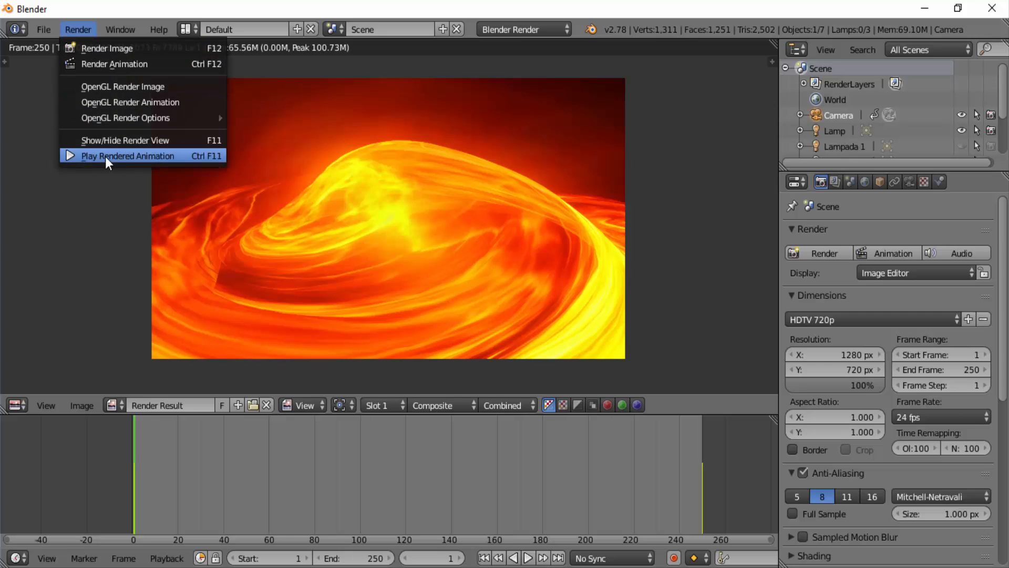
click(146, 156)
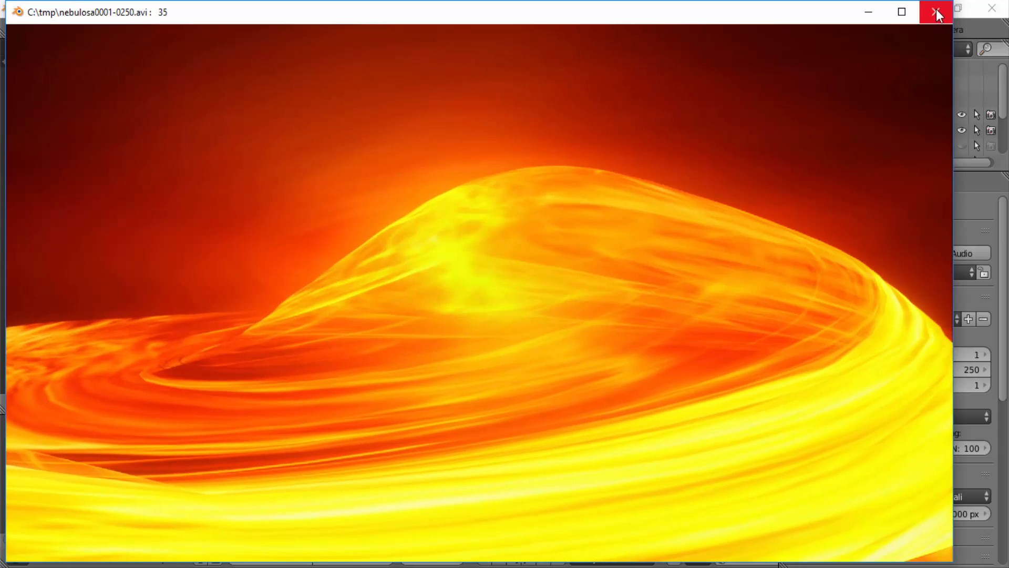
click(935, 12)
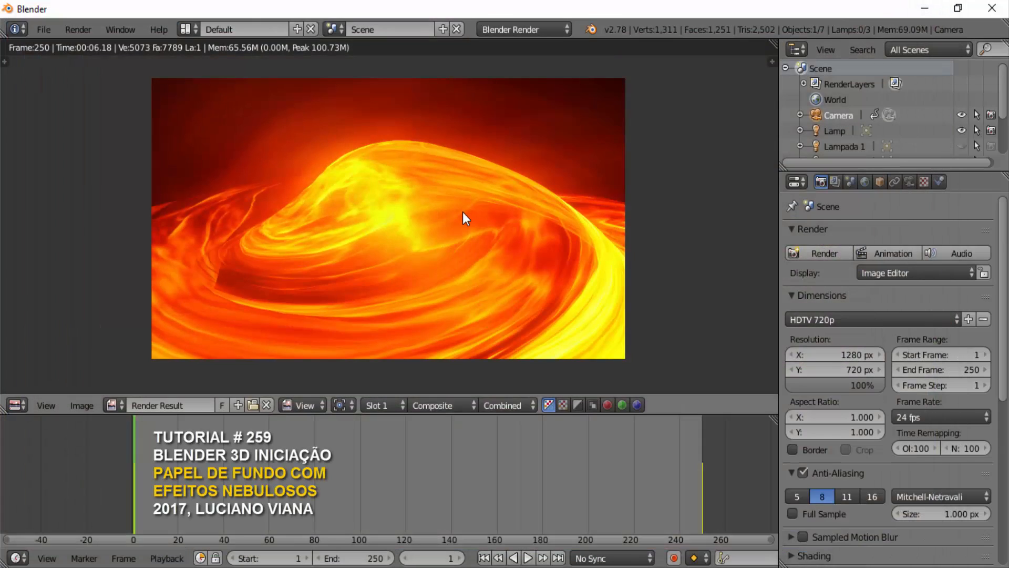